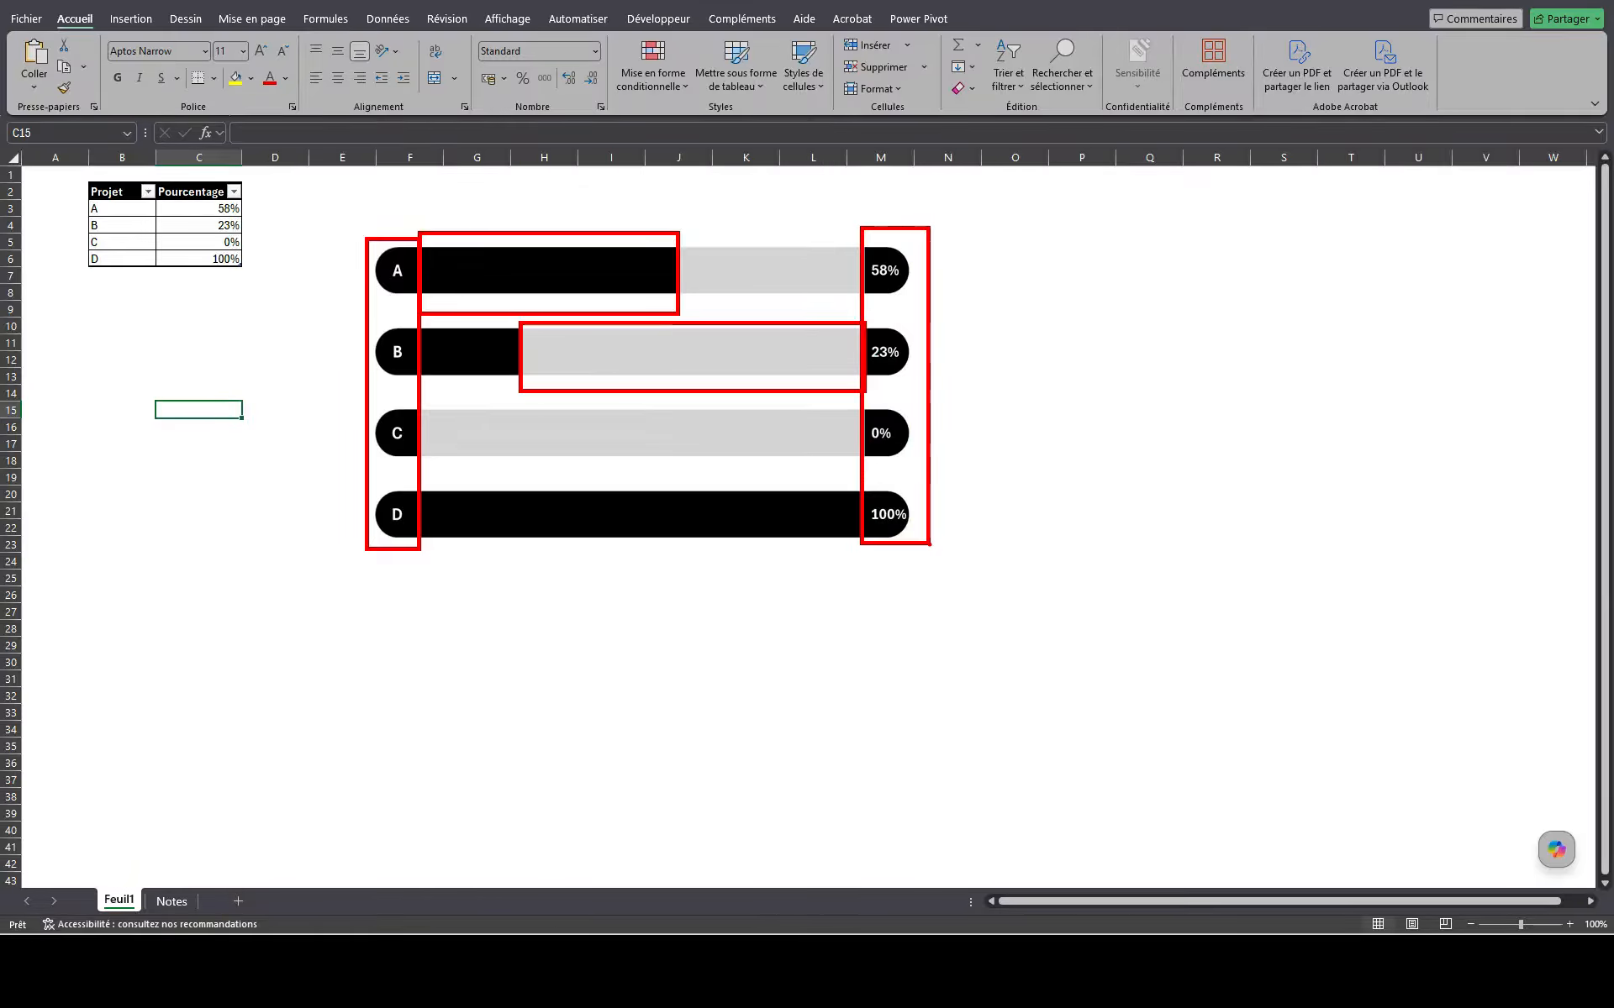
Step: Move the reference progress-bar picture below the table to around row 28 and shrink it to about columns B to G
mouse_move(777, 332)
left_mouse_down()
mouse_move(767, 317)
mouse_move(582, 606)
mouse_move(485, 620)
left_mouse_up()
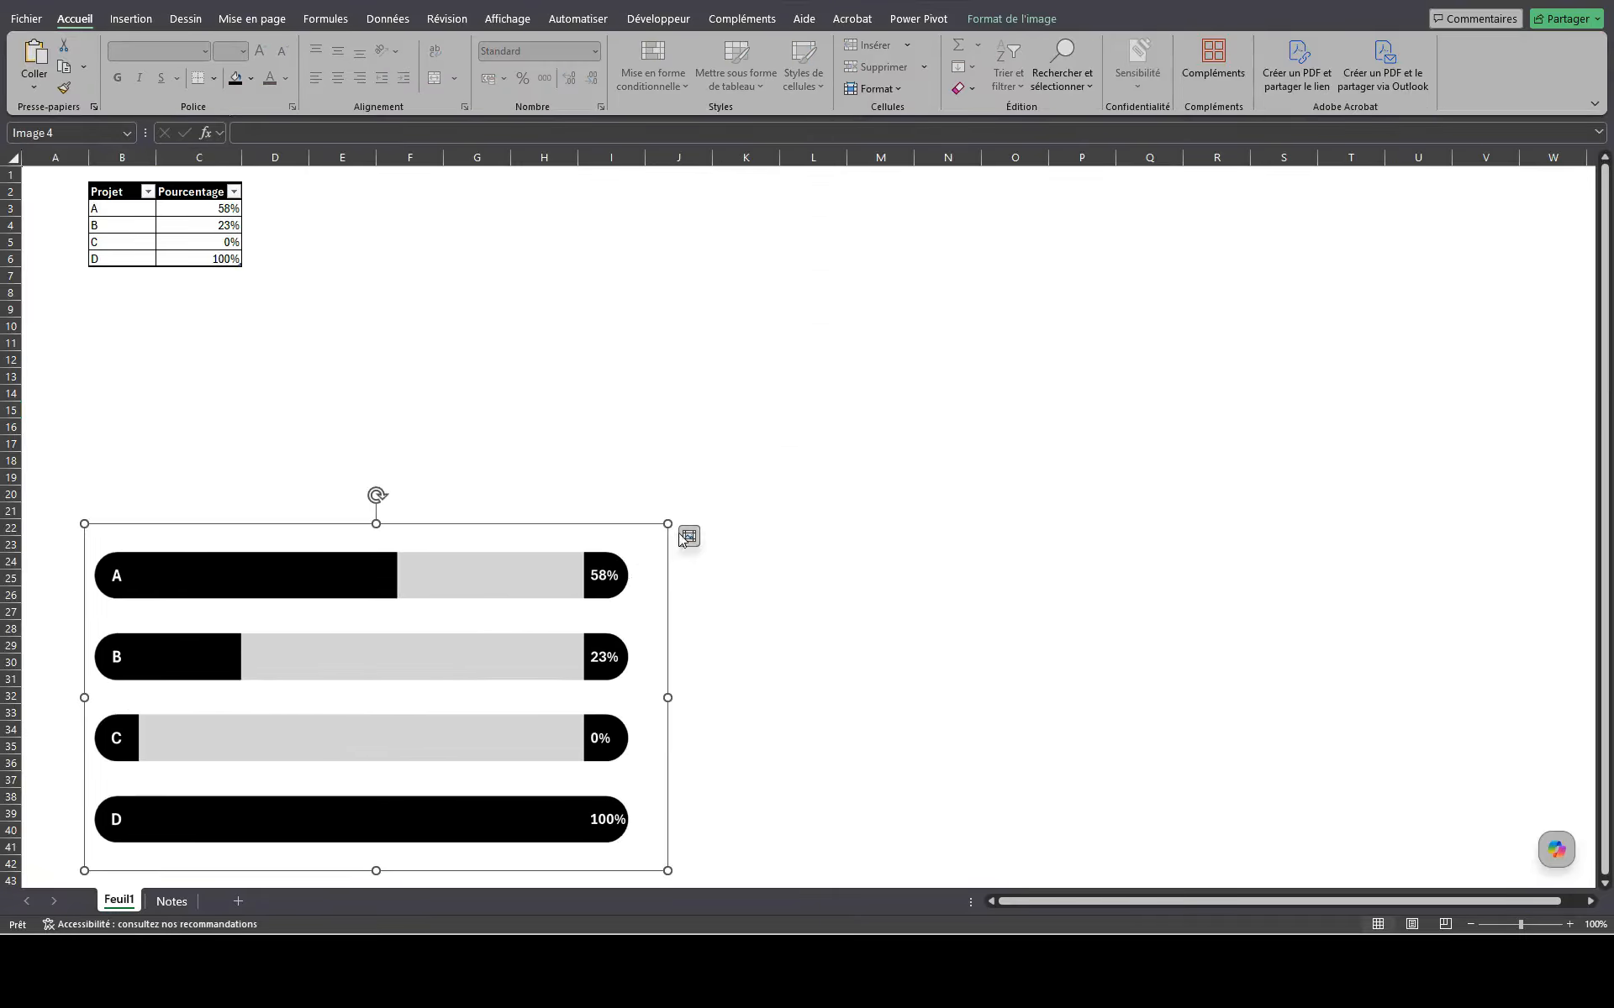
left_click_drag(667, 524, 473, 630)
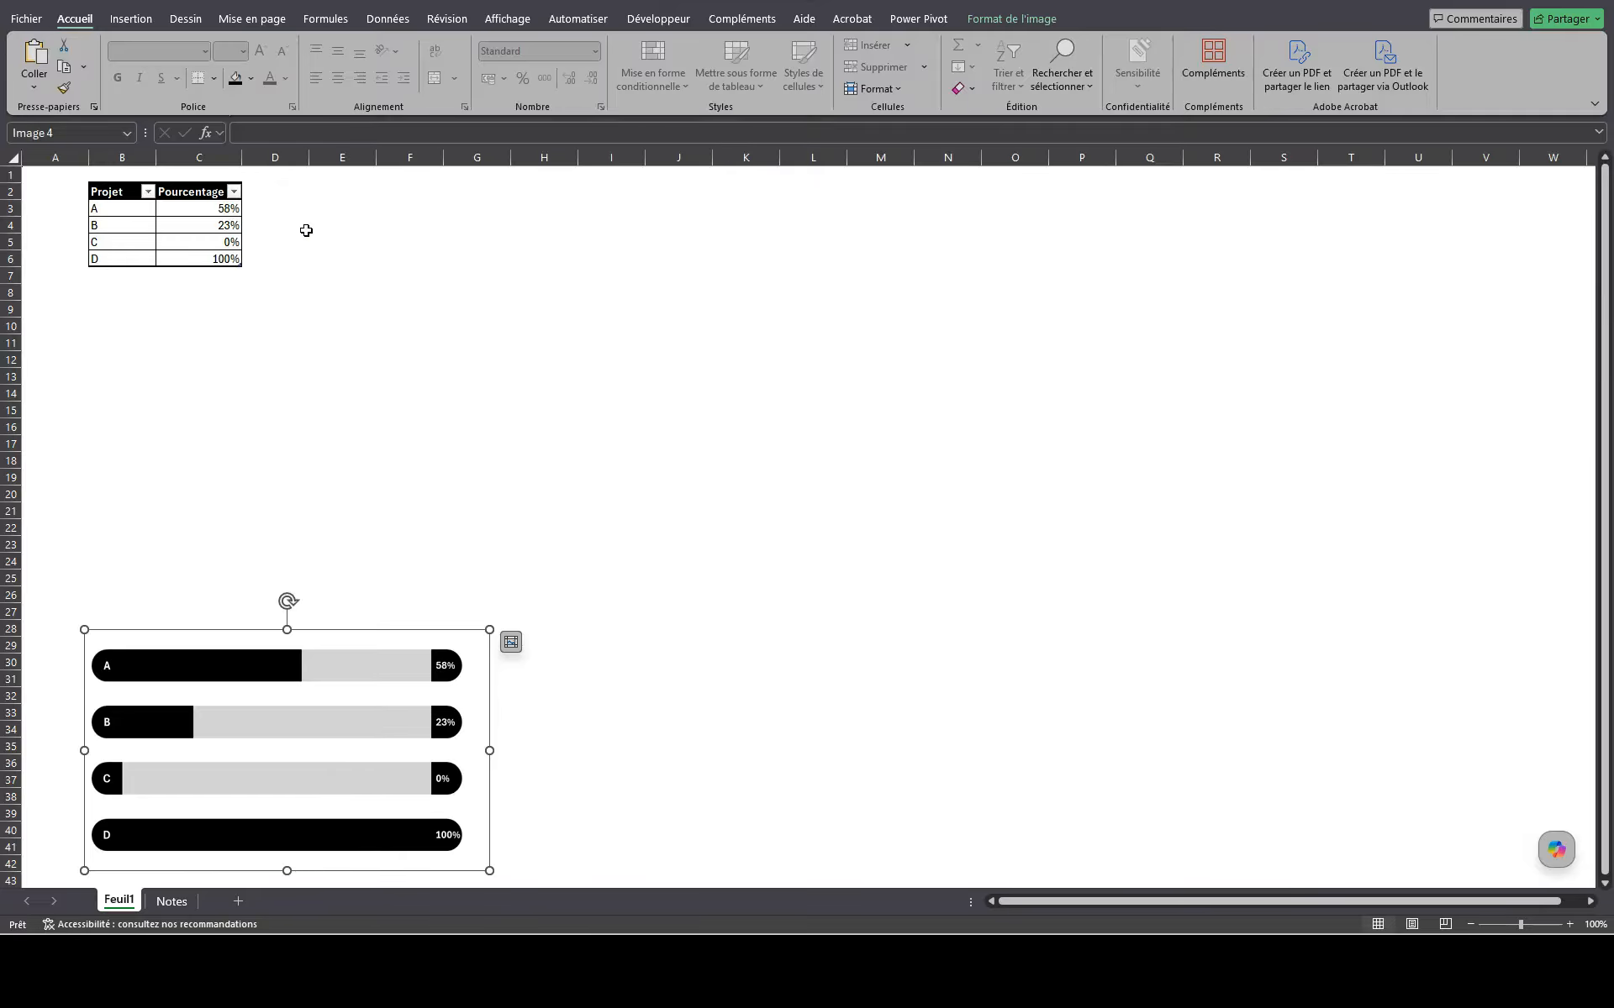
left_click_drag(202, 195, 197, 252)
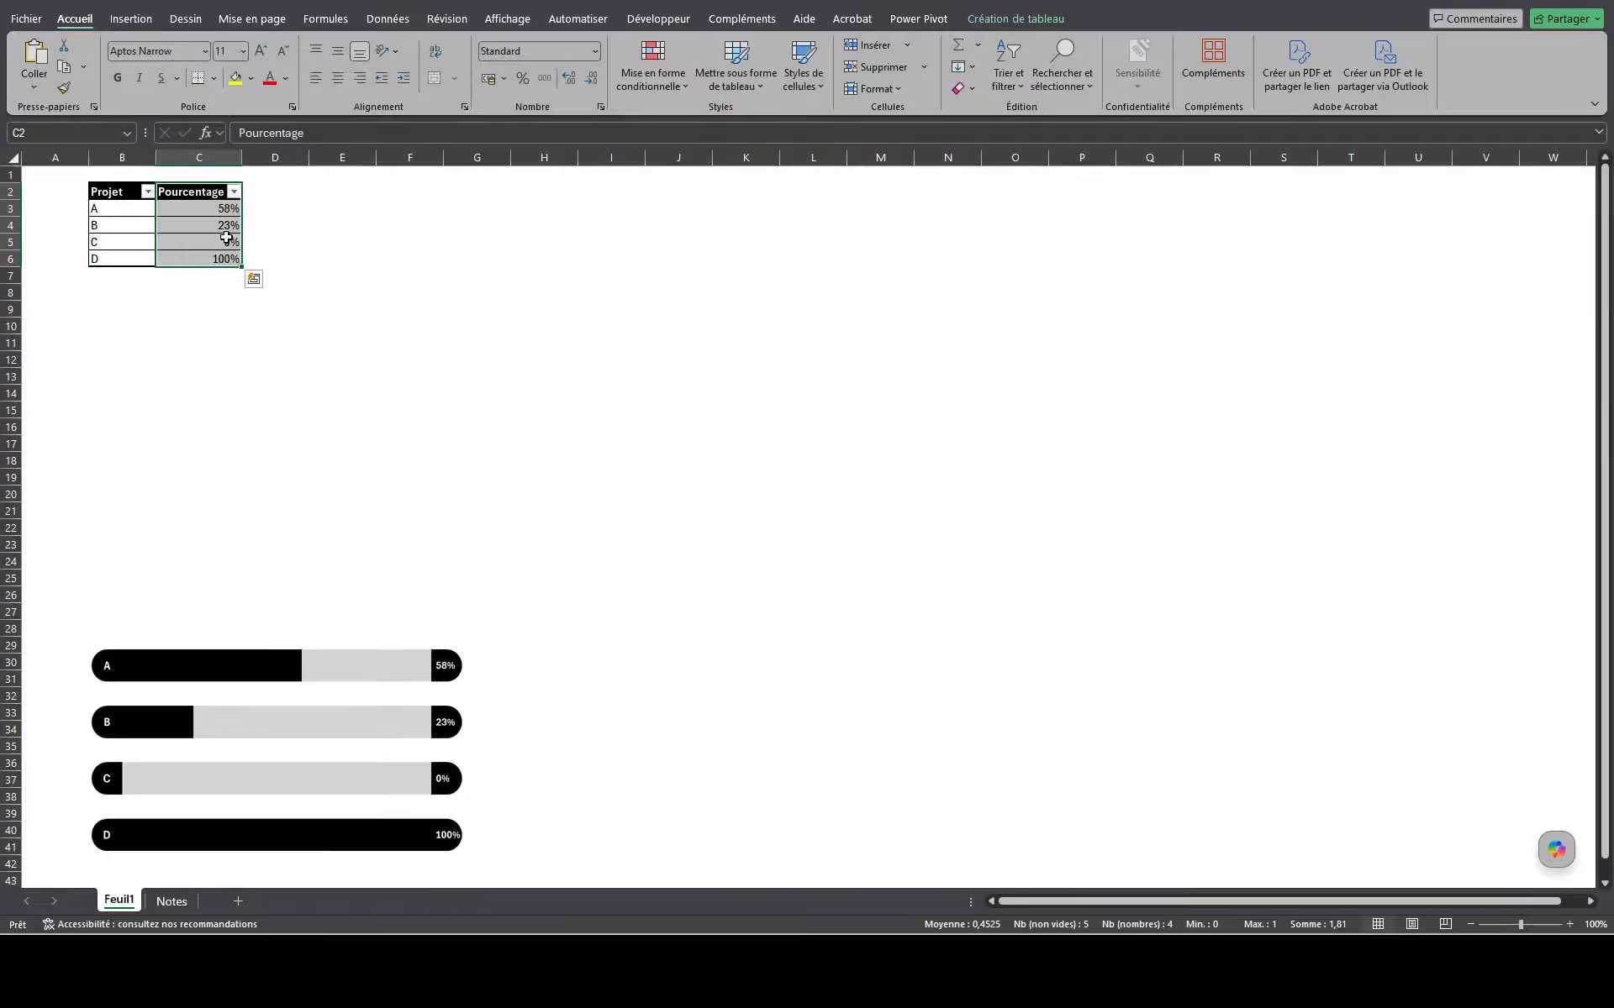
Step: Add three columns to the project table with the headers Début, Reste and Fin in D2:F2
left_click(274, 195)
type("Début")
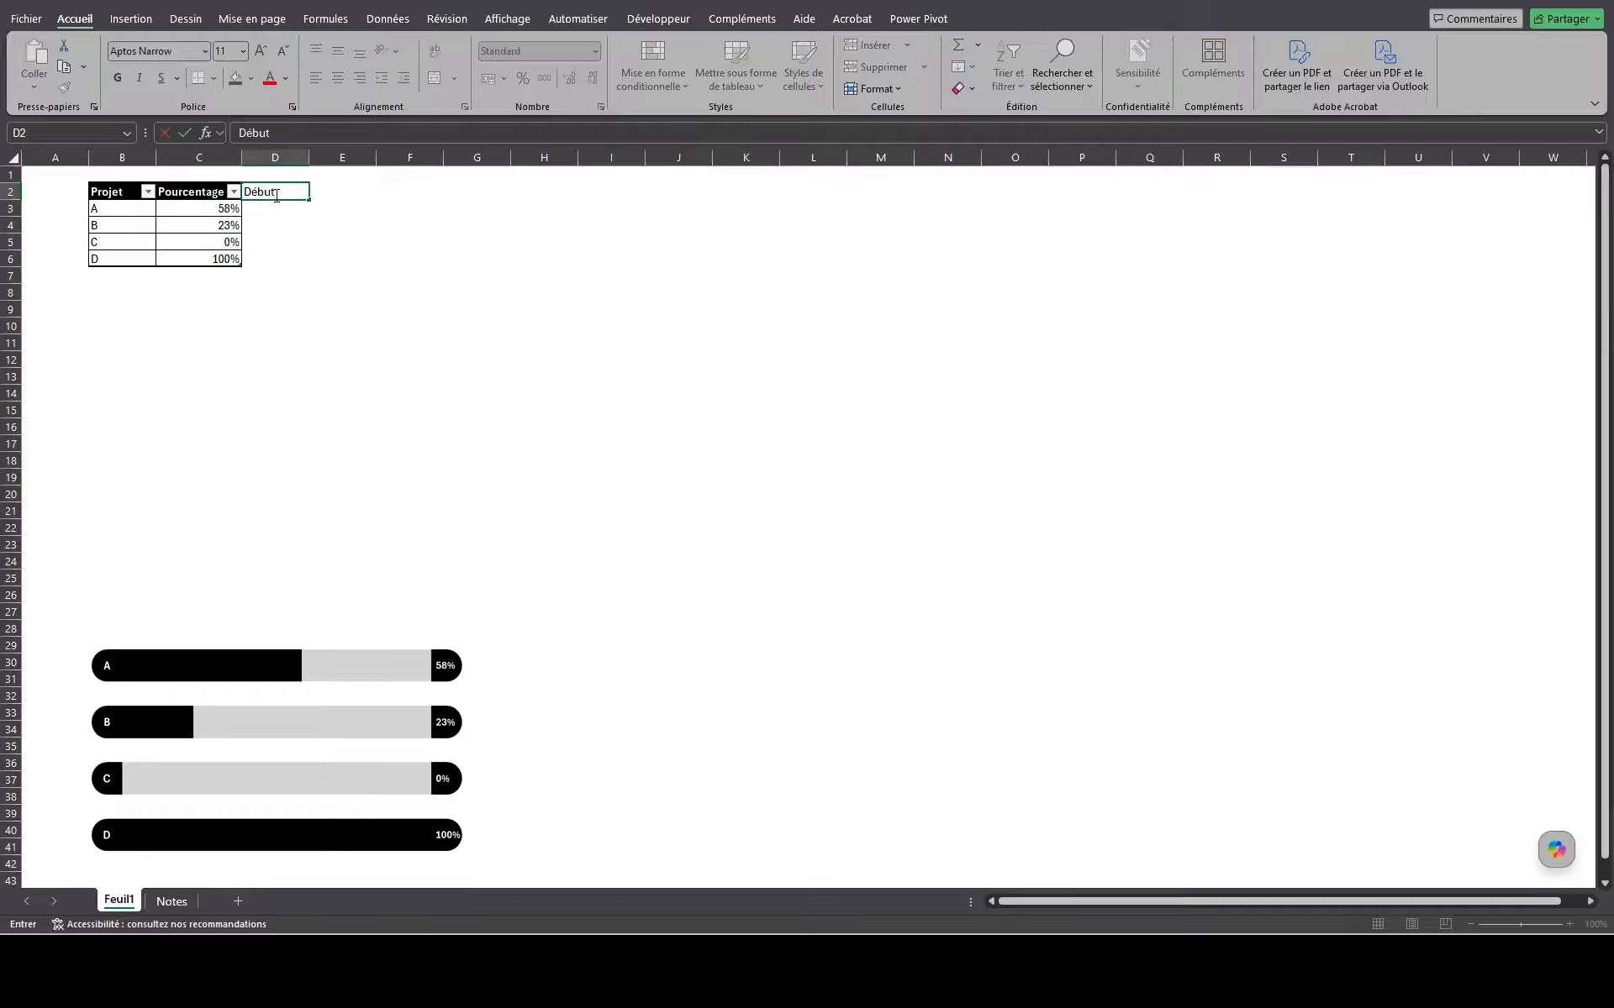
key("Return")
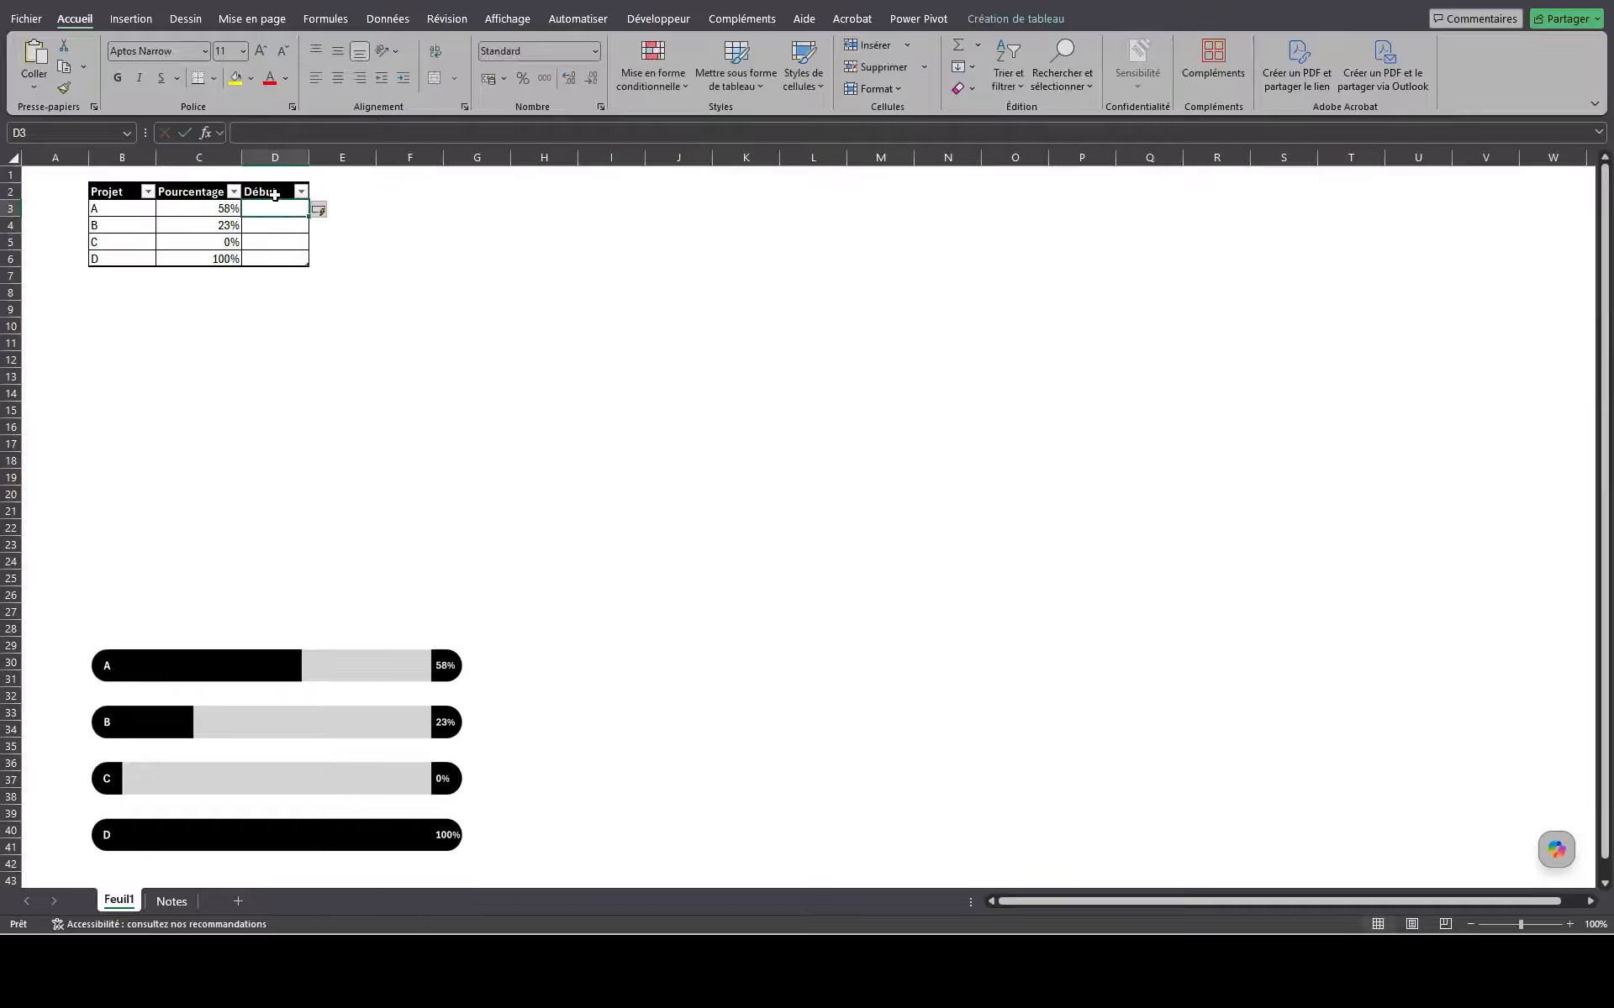
key("Up")
key("Right")
type("R")
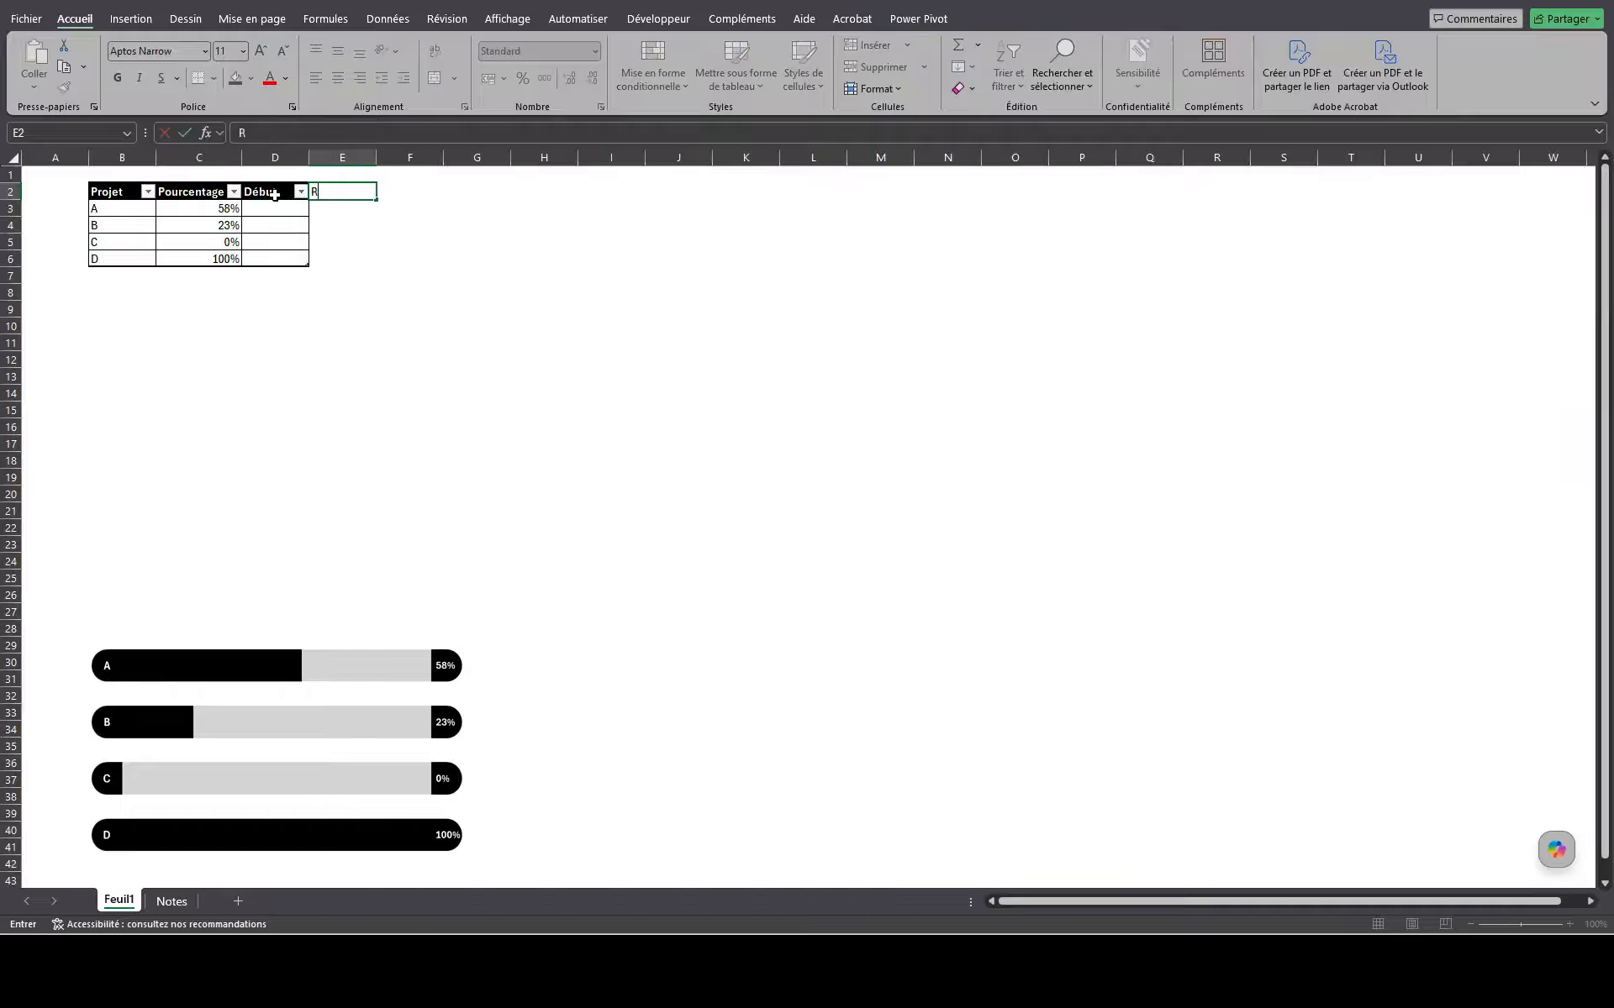
key("Tab")
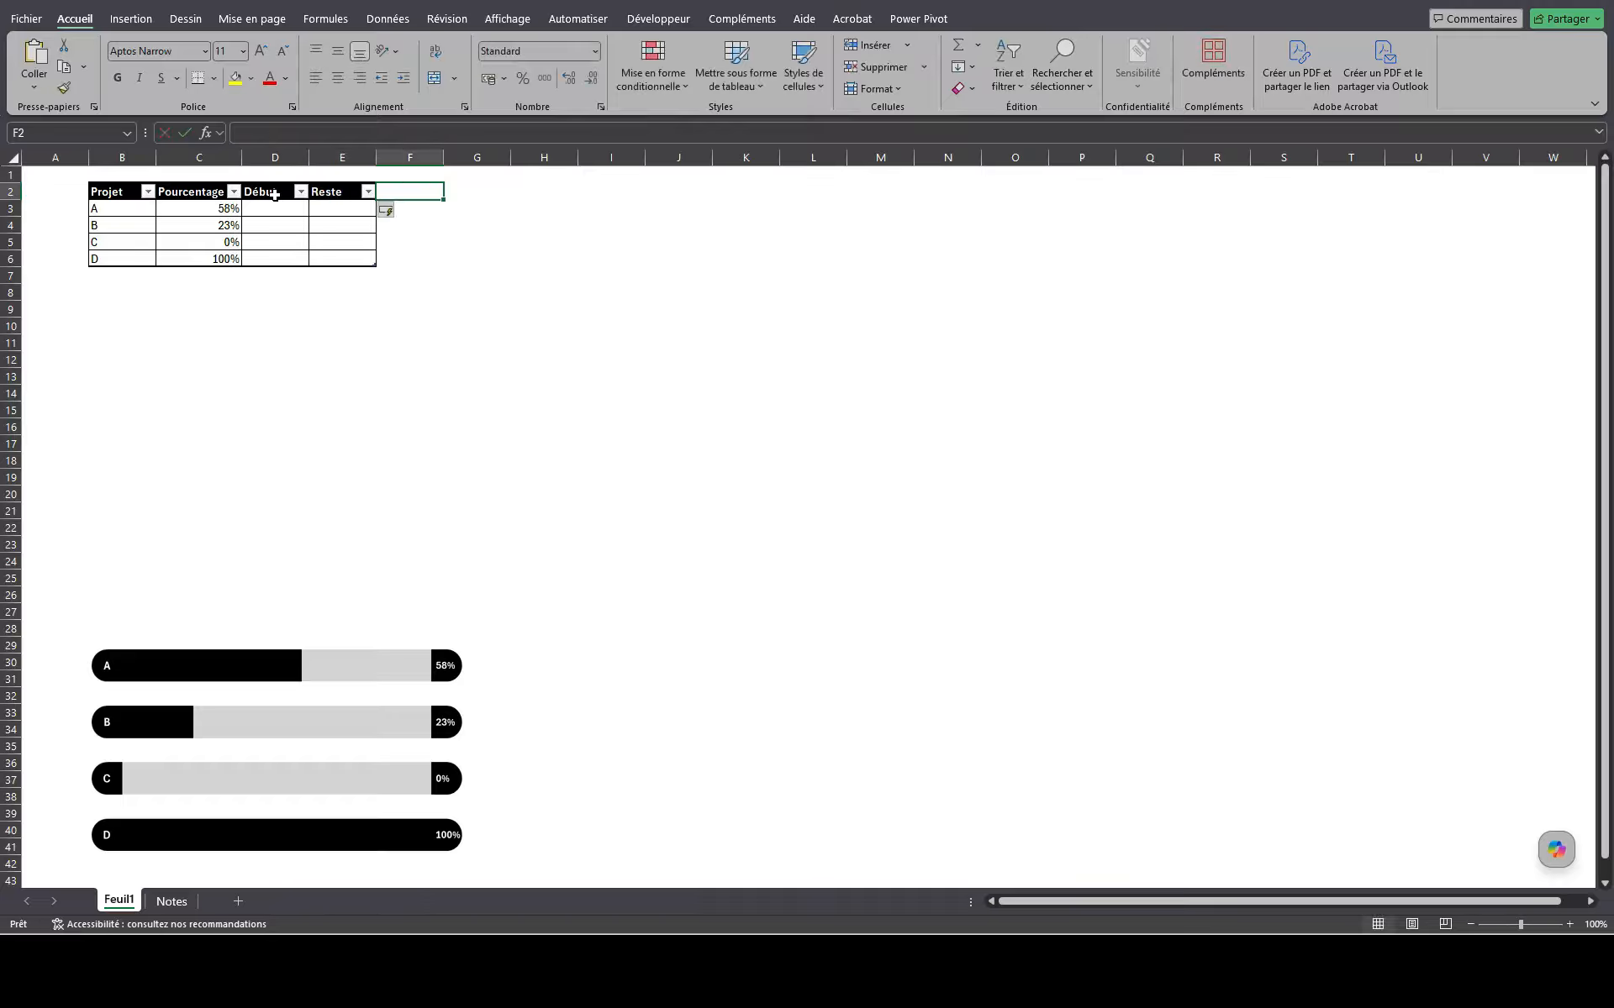
type("Fin")
key("Return")
Step: Format the empty cells D3:F6 of the new columns as percentages
key("shift+Left")
key("shift+Left")
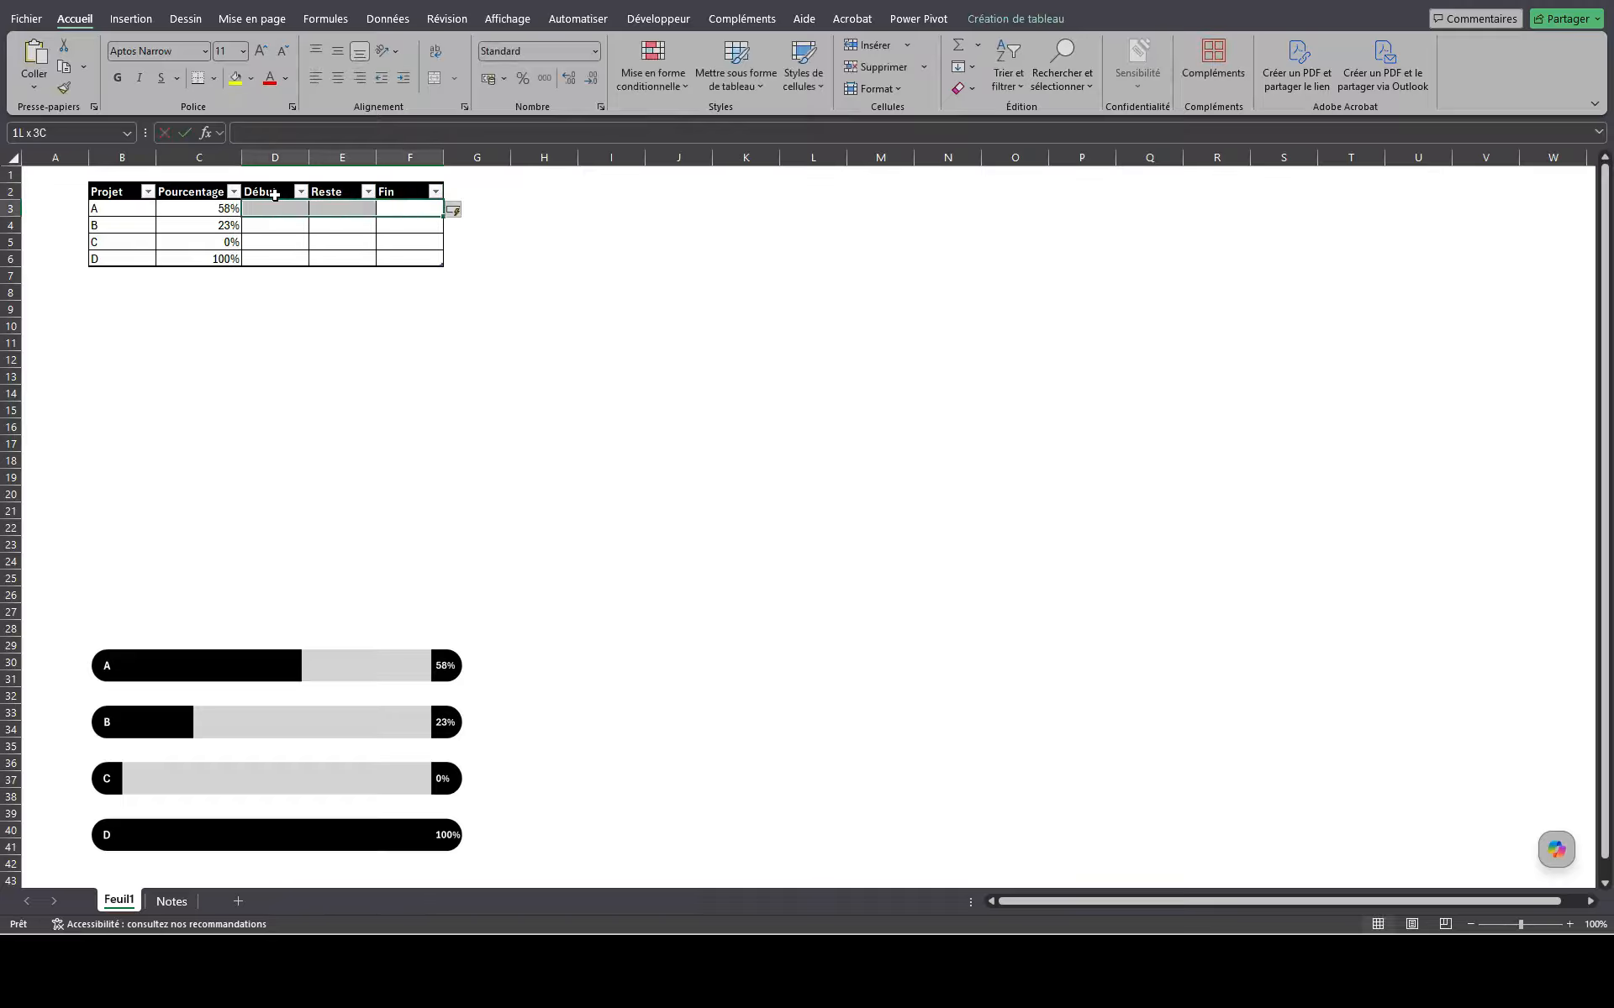
key("shift+Down")
key("shift+Down")
key("shift+Down")
left_click(526, 84)
Step: Fill every row of the Début column with 10% and copy these values into the Fin column
left_click_drag(282, 207, 274, 253)
type("10%")
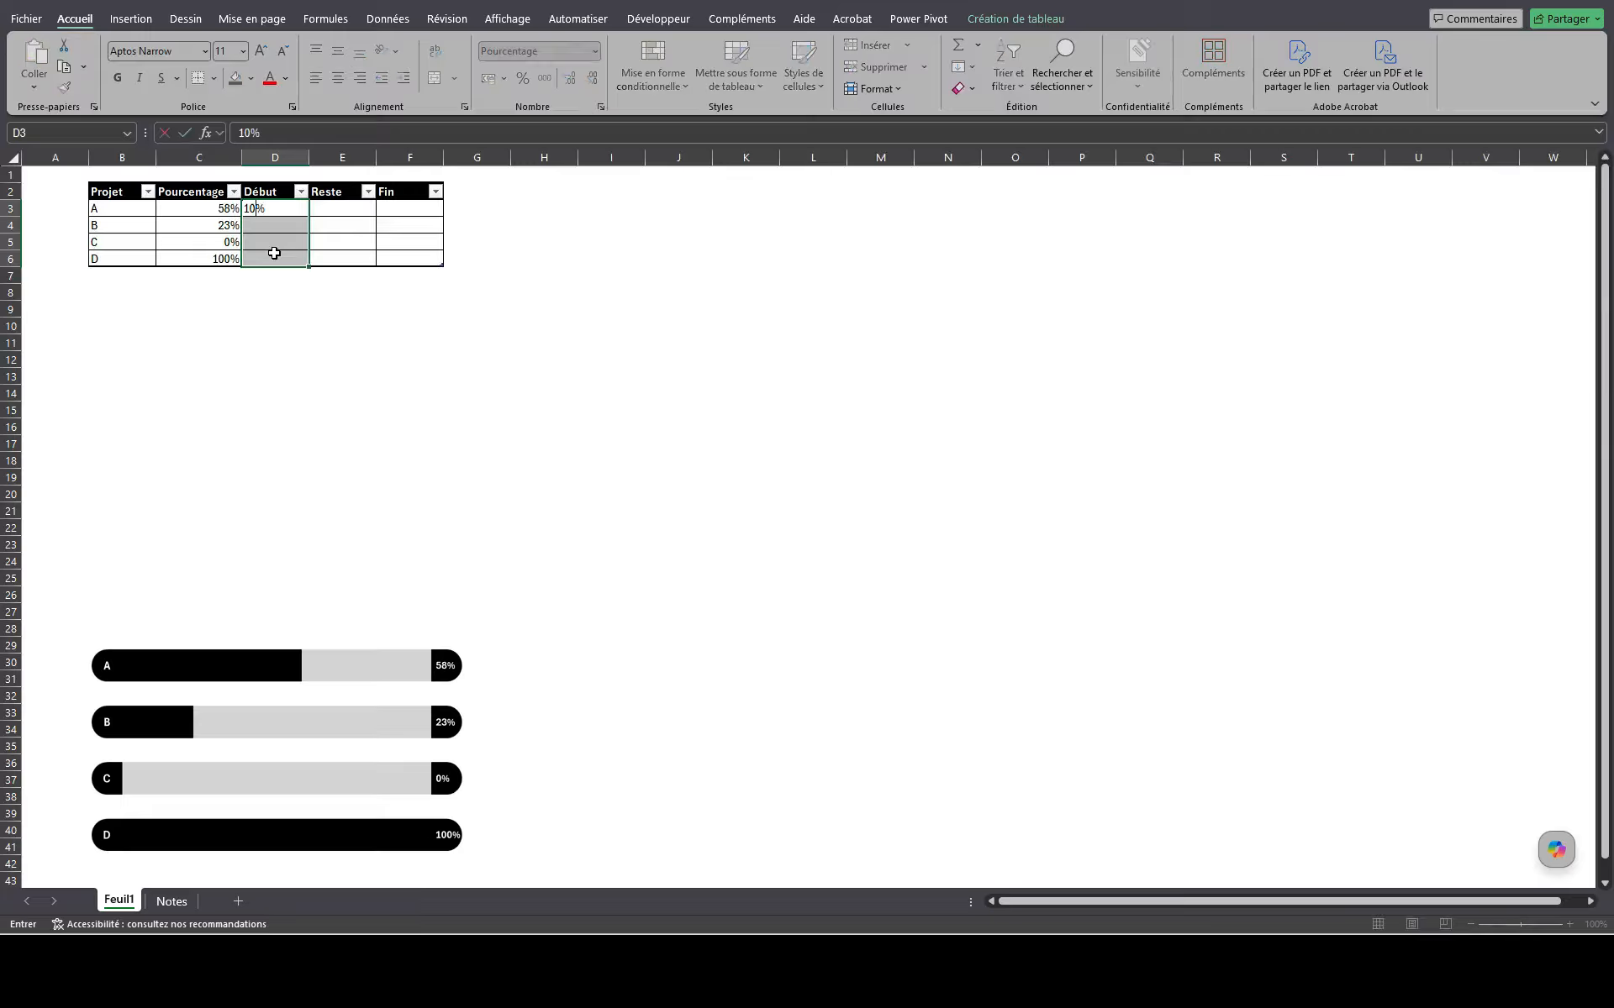
key("ctrl+Return")
key("ctrl+c")
left_click_drag(400, 209, 398, 254)
key("ctrl+v")
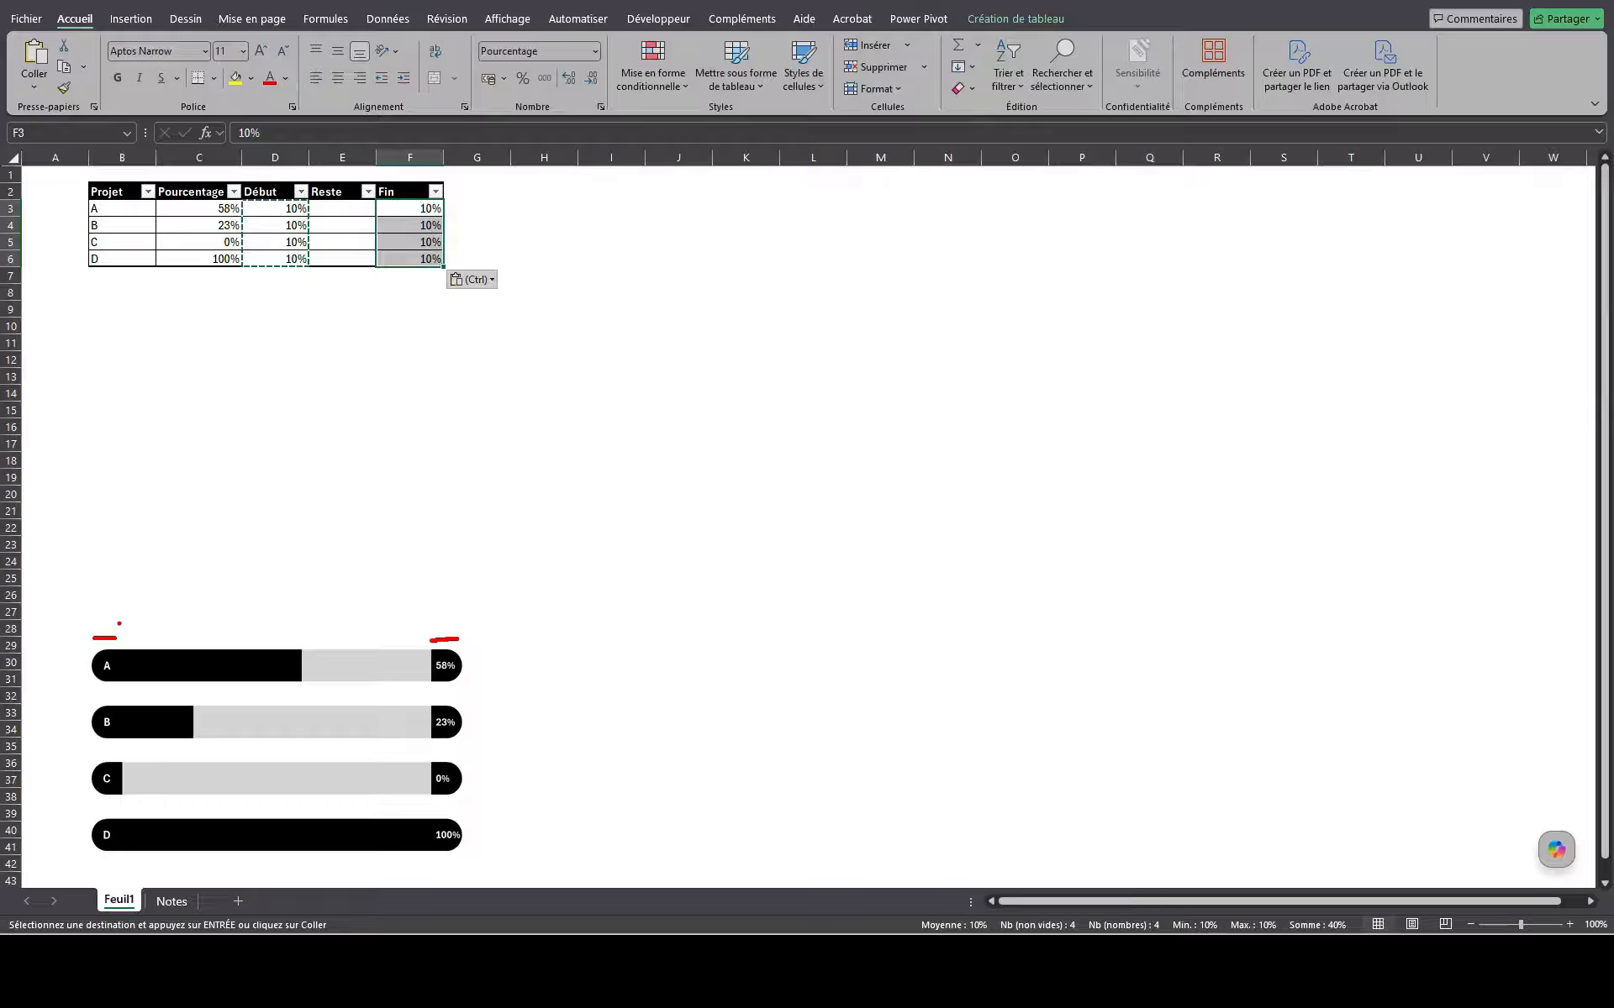
left_click(340, 210)
type("=")
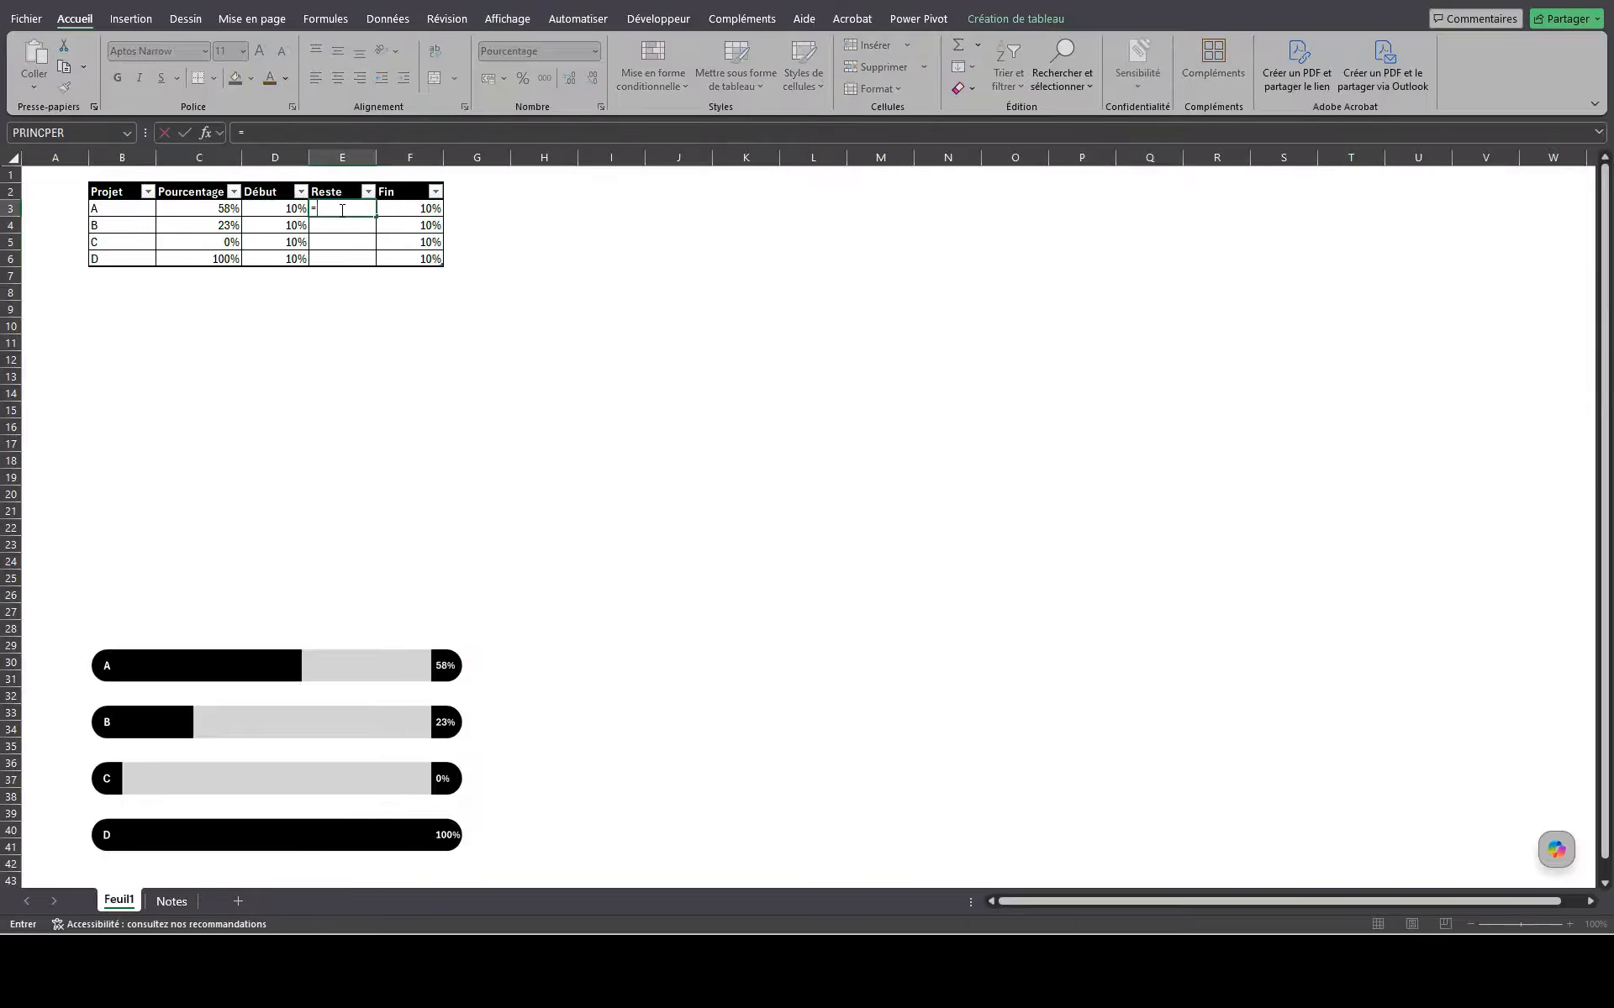
type("1-")
left_click(224, 210)
key("Return")
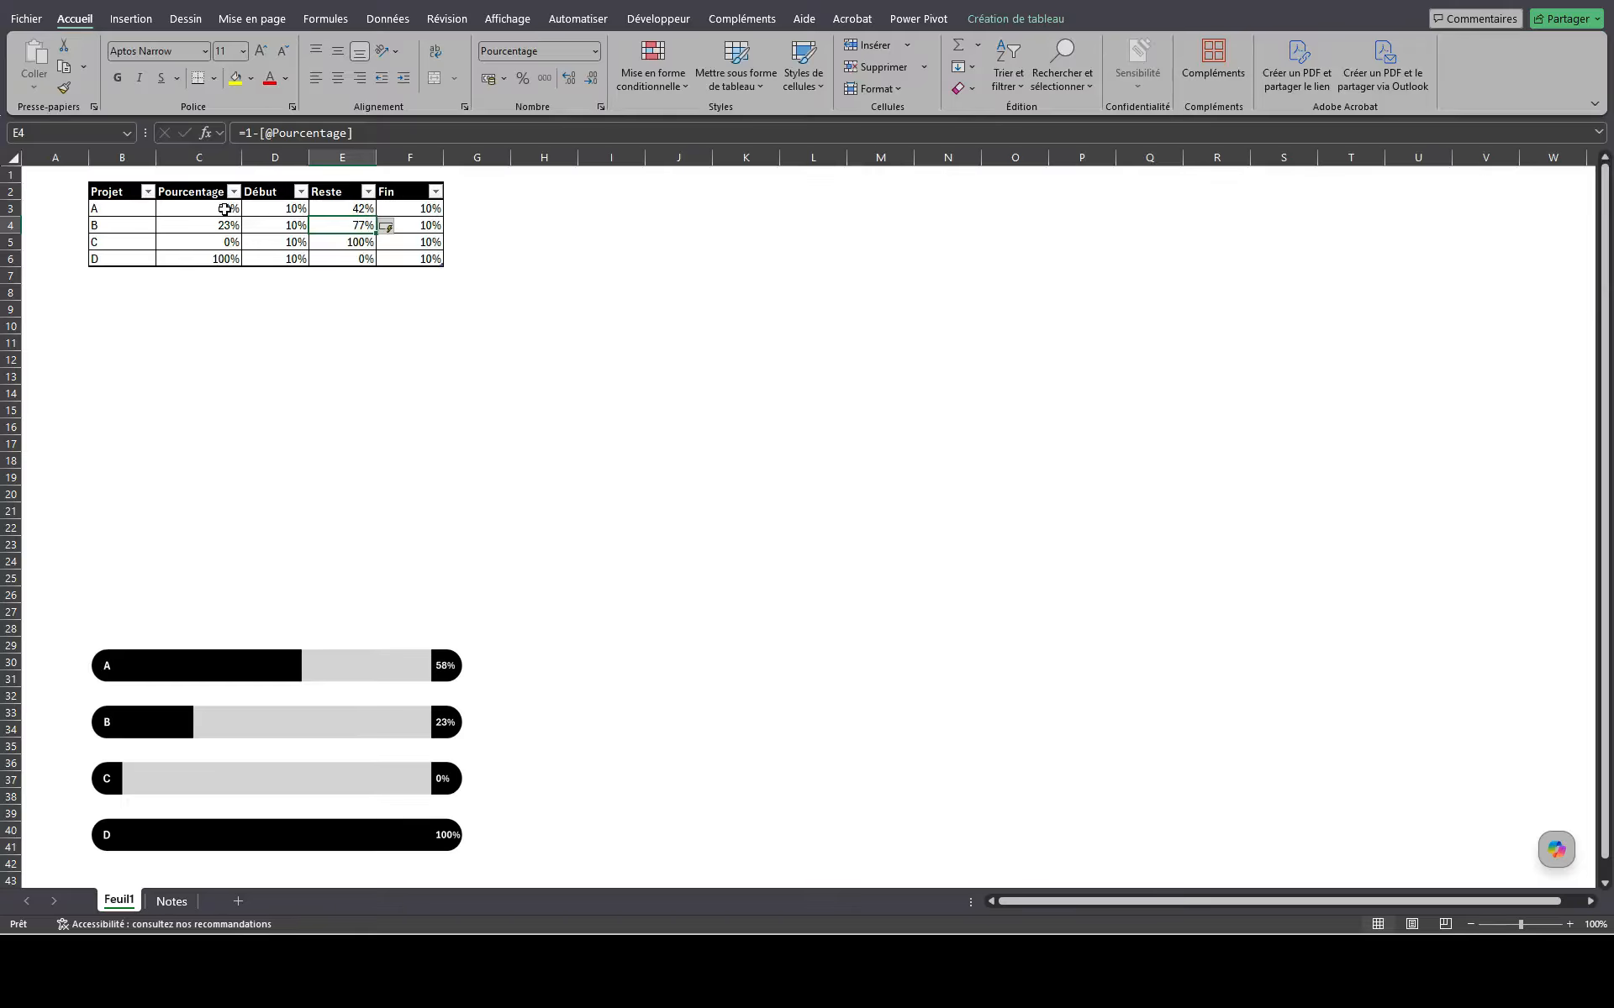
left_click(223, 210)
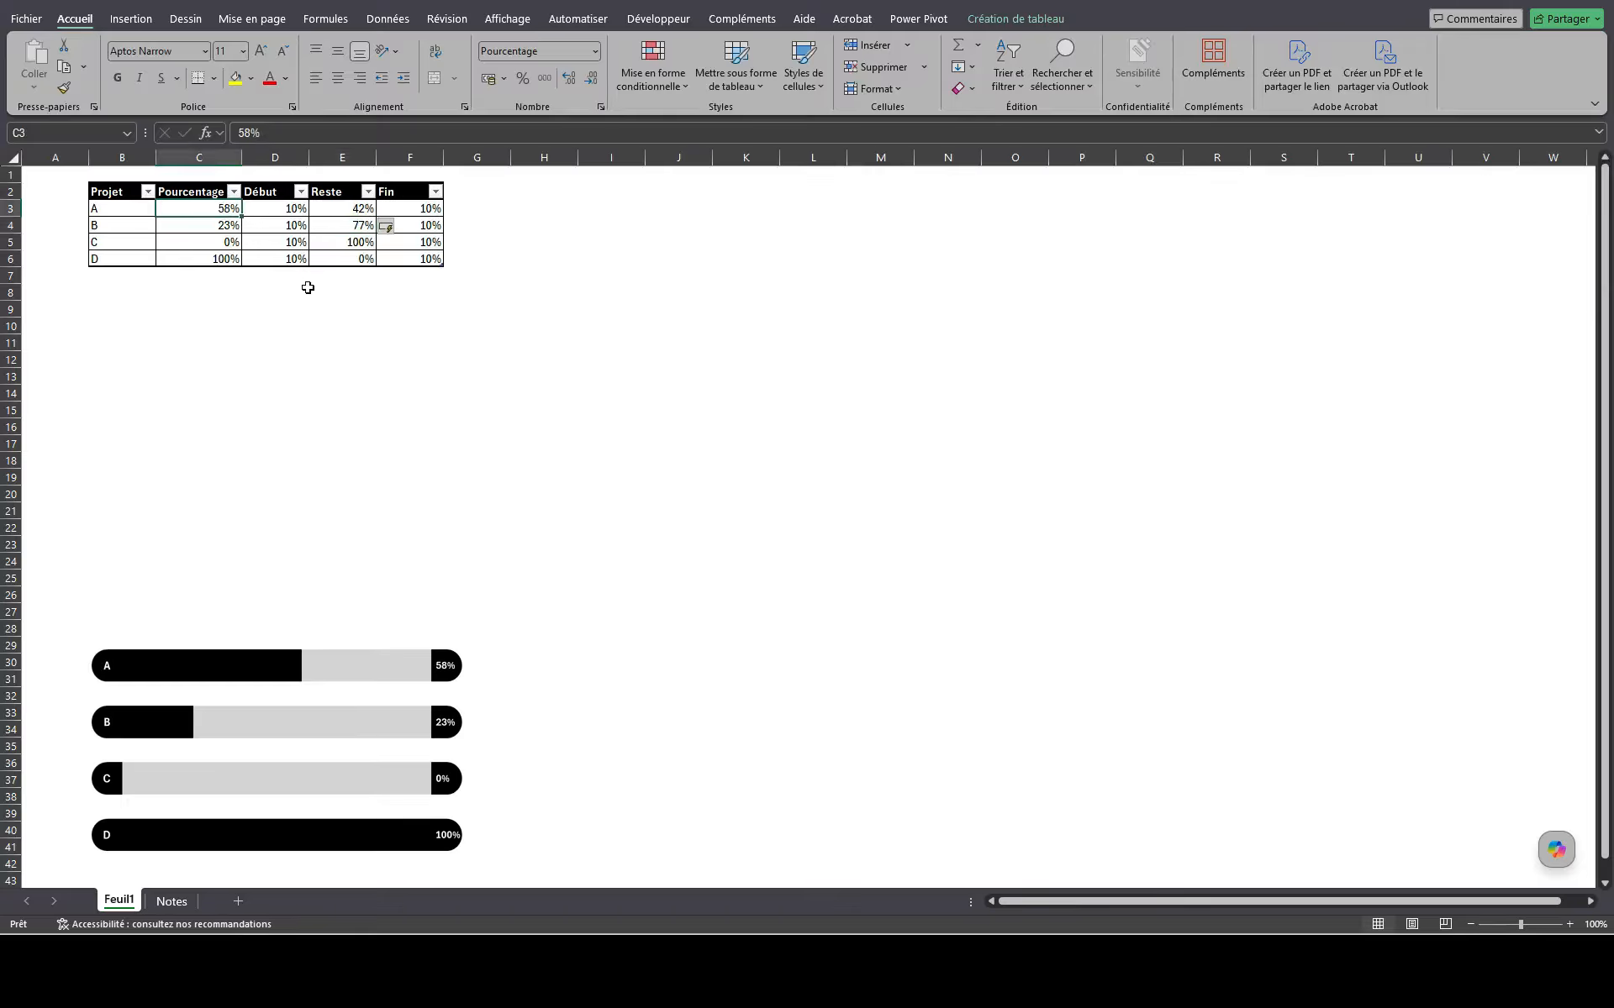
left_click(354, 212)
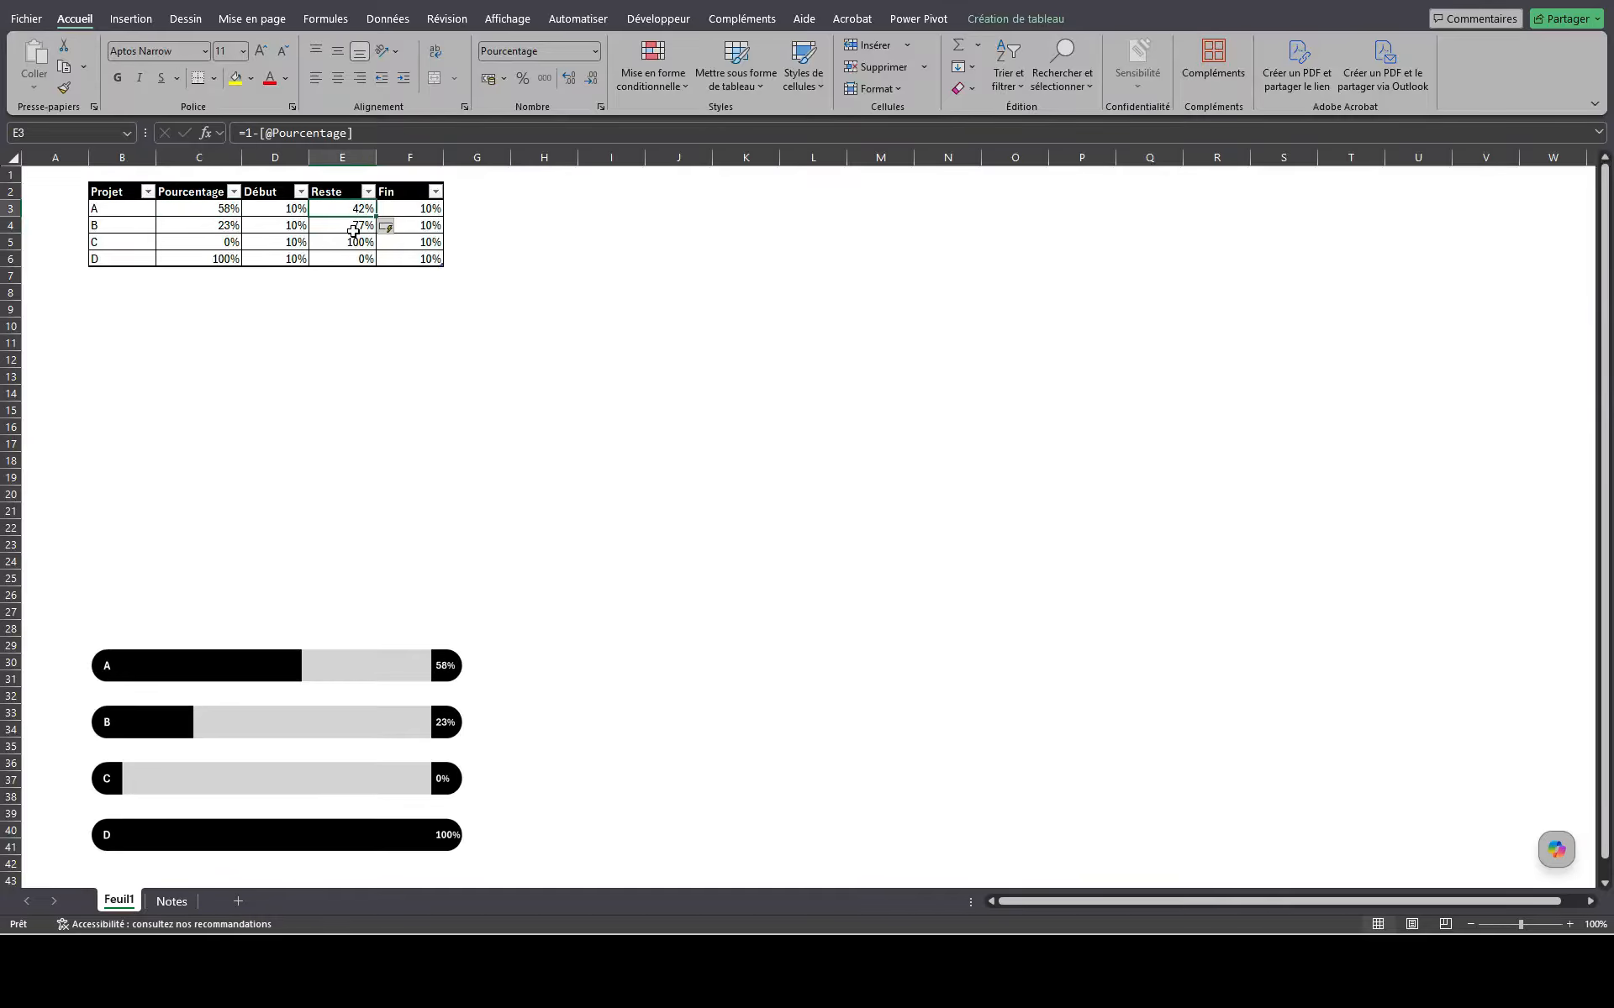
left_click(346, 229)
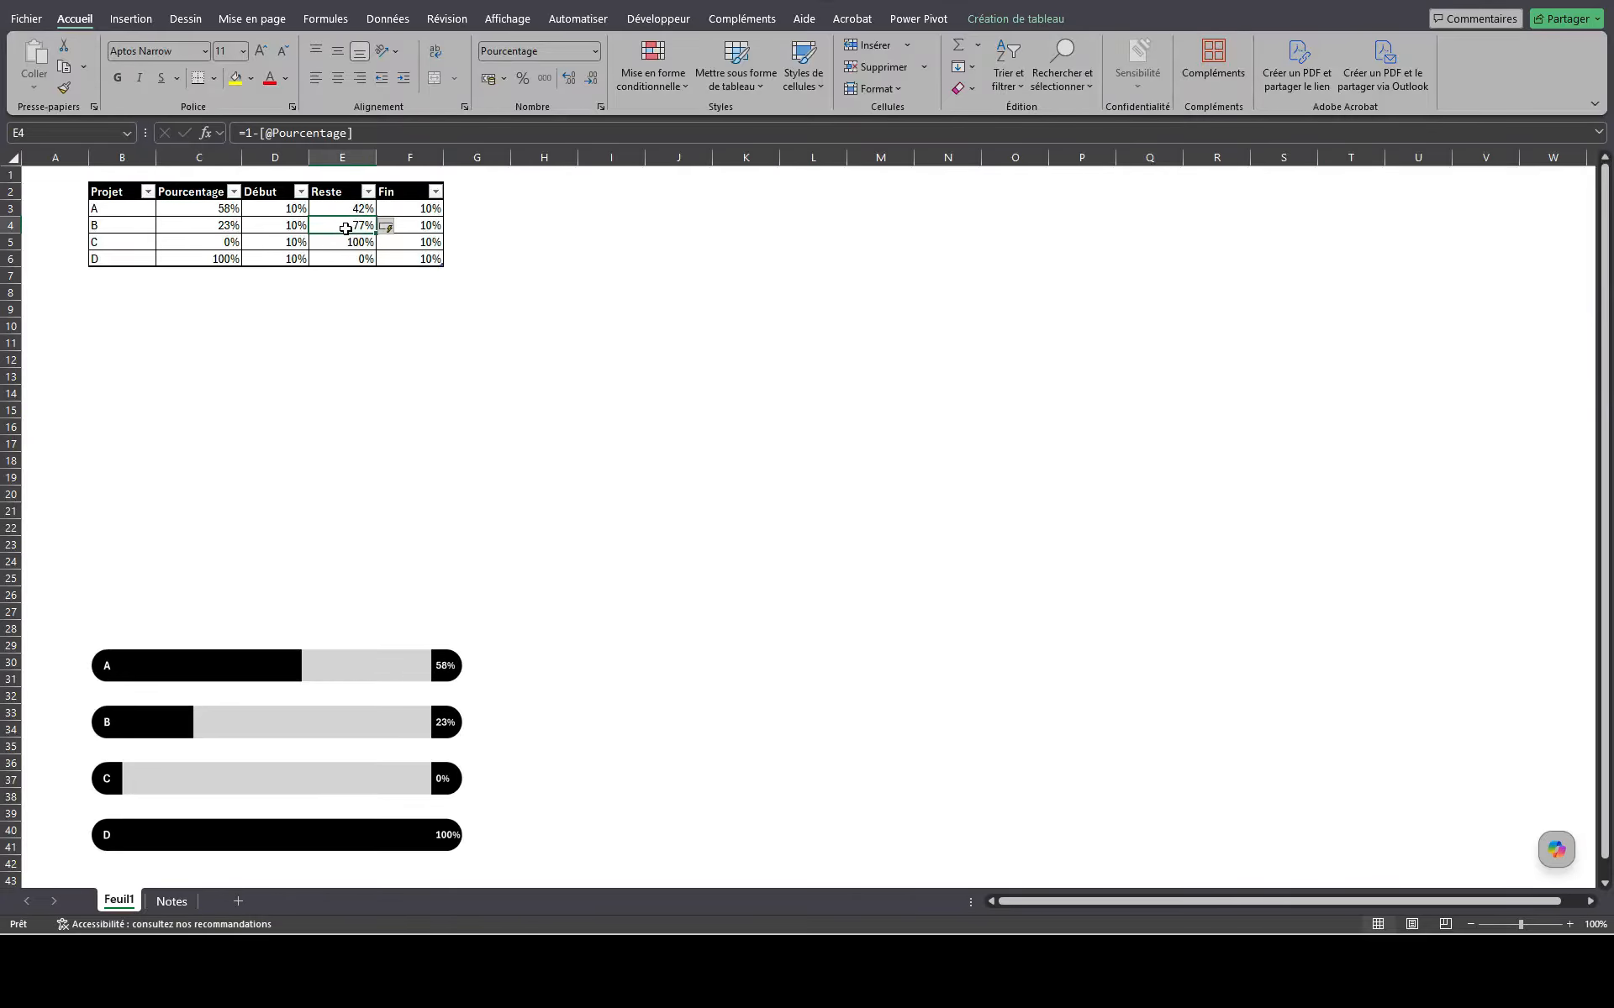
Step: Insert a stacked bar chart (Barres empilées) from the table, with the projects as categories
left_click(130, 18)
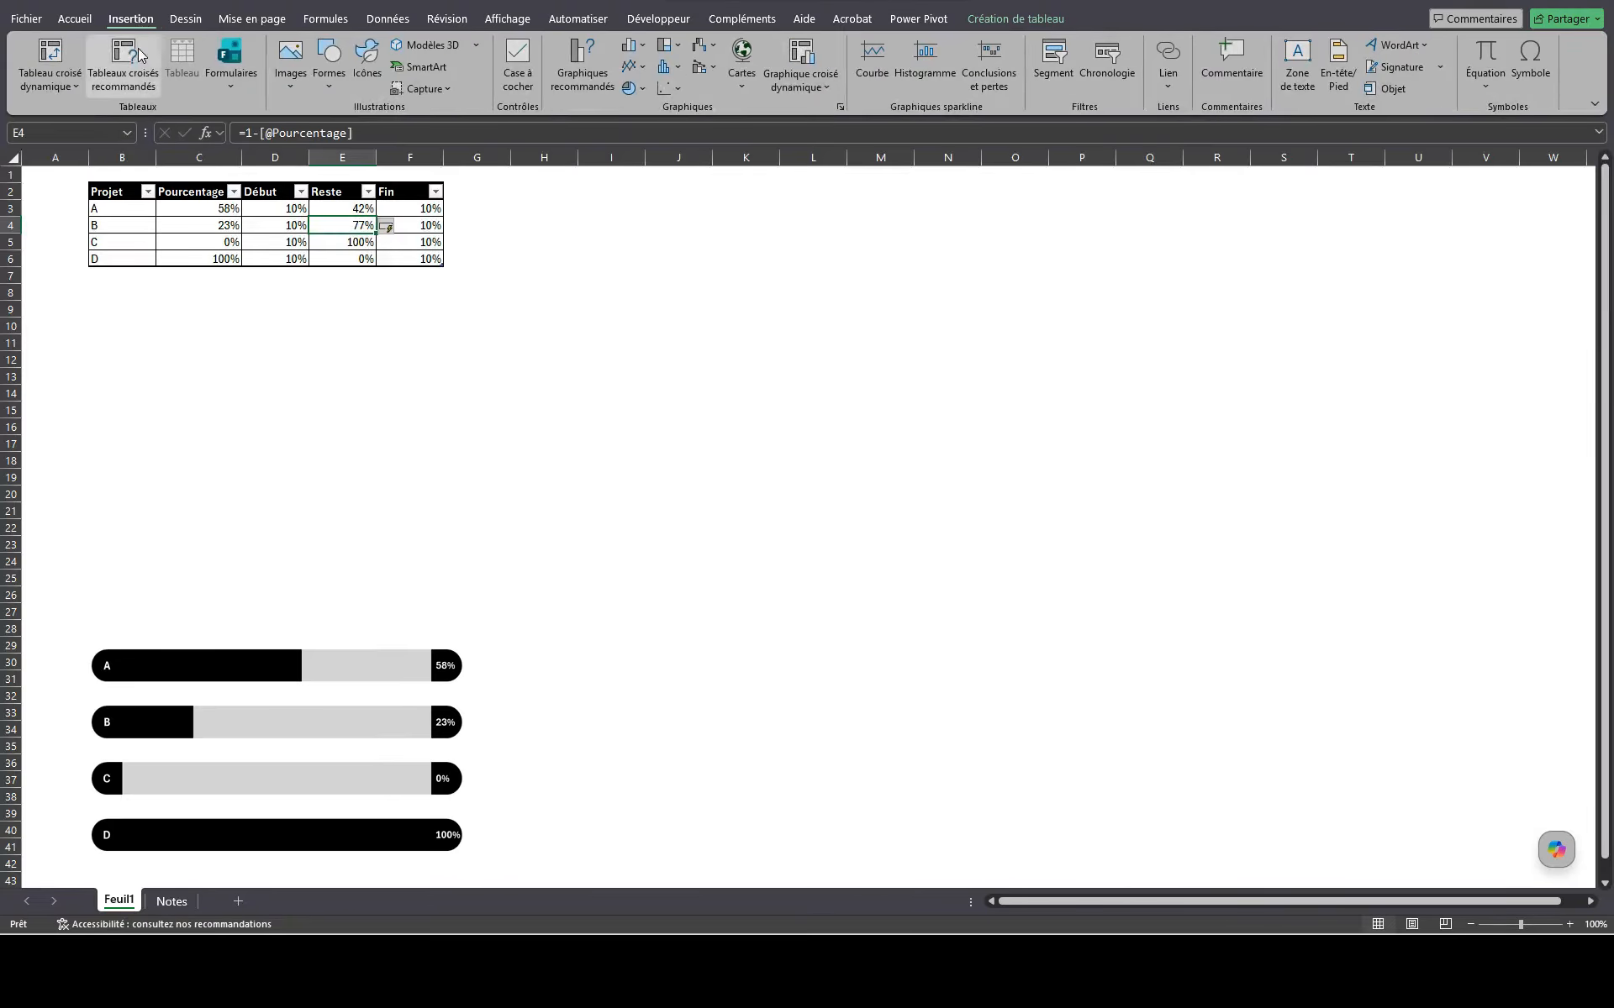
left_click(583, 66)
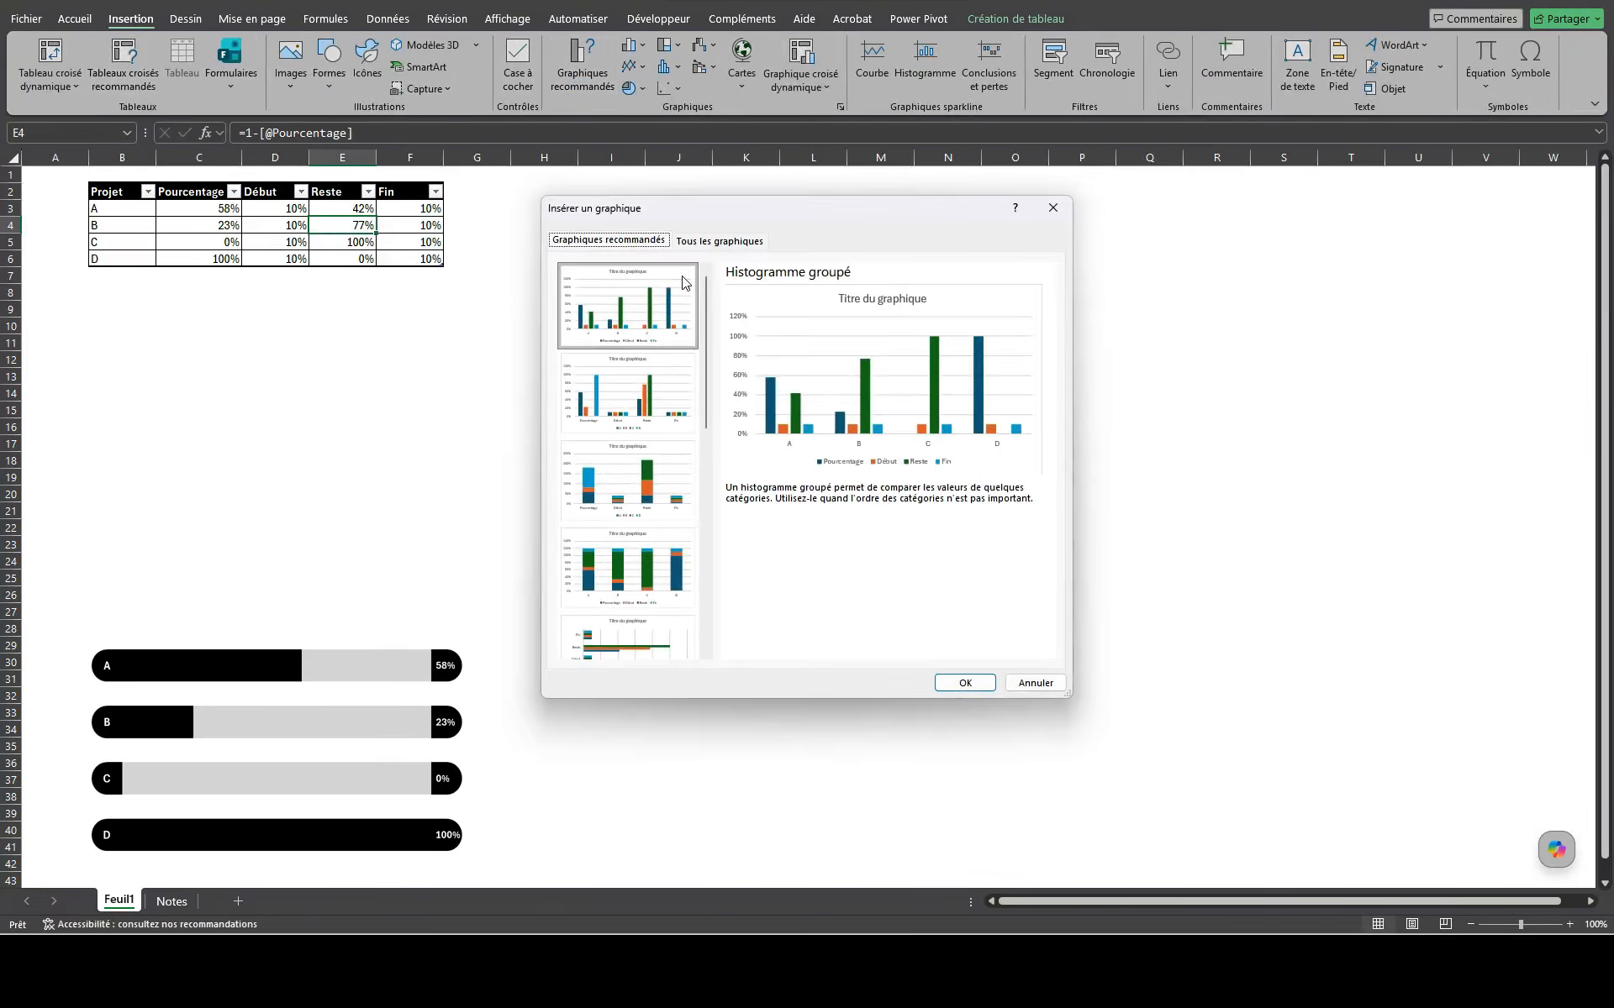
left_click(700, 243)
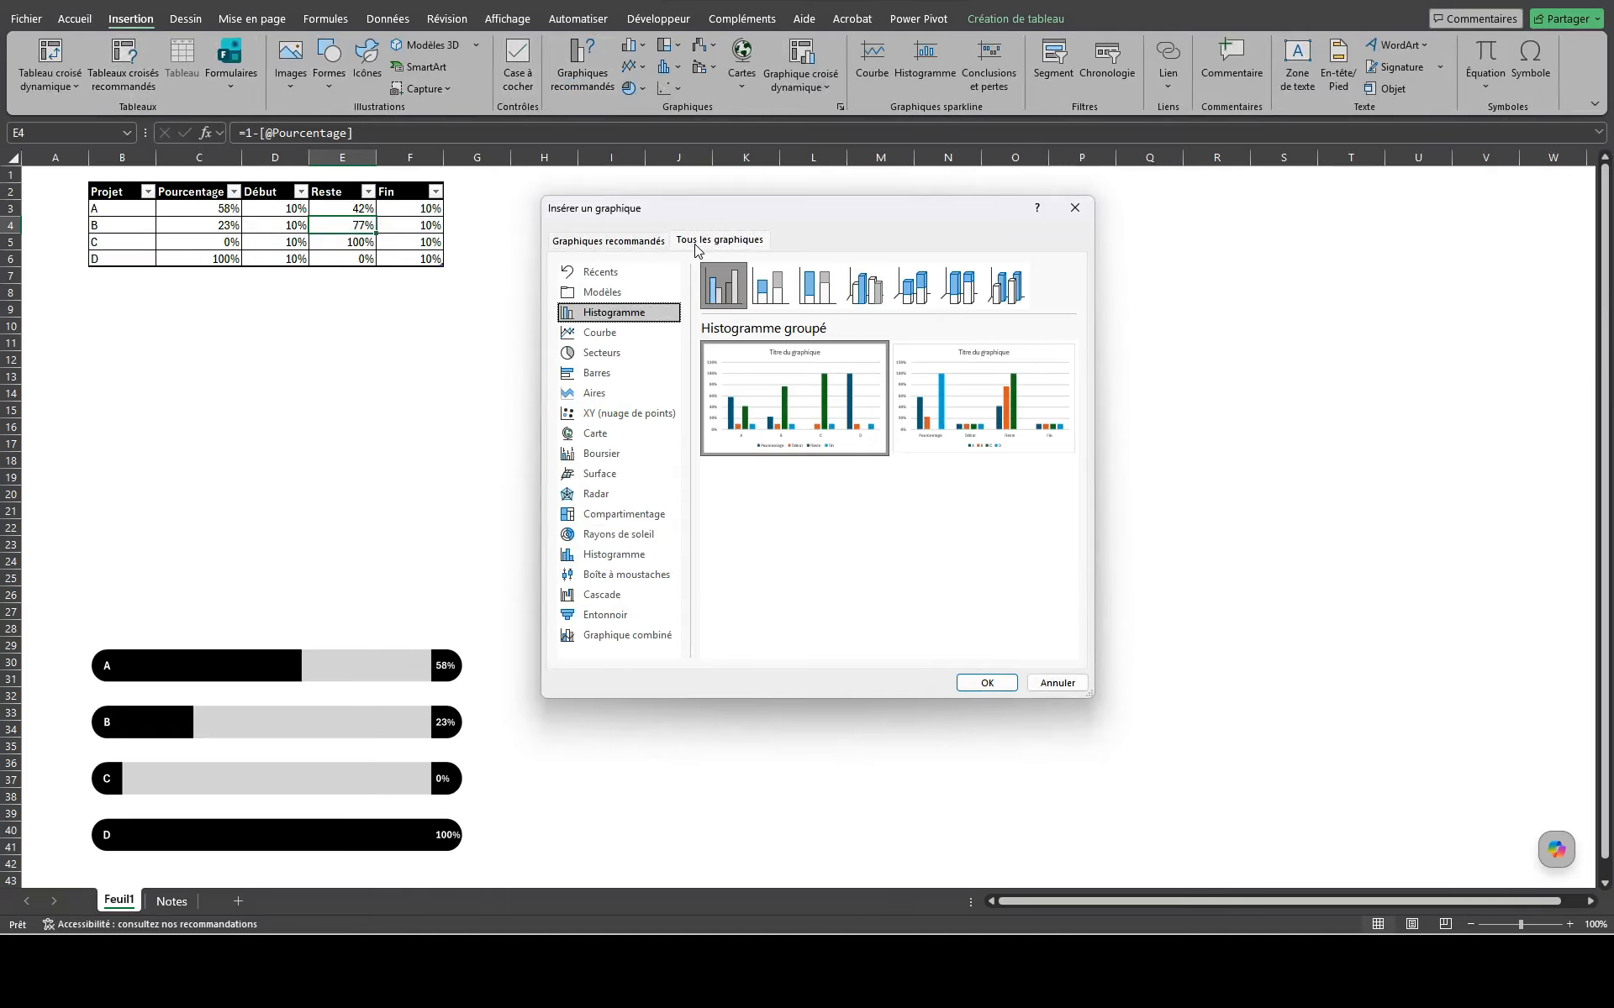
left_click(612, 379)
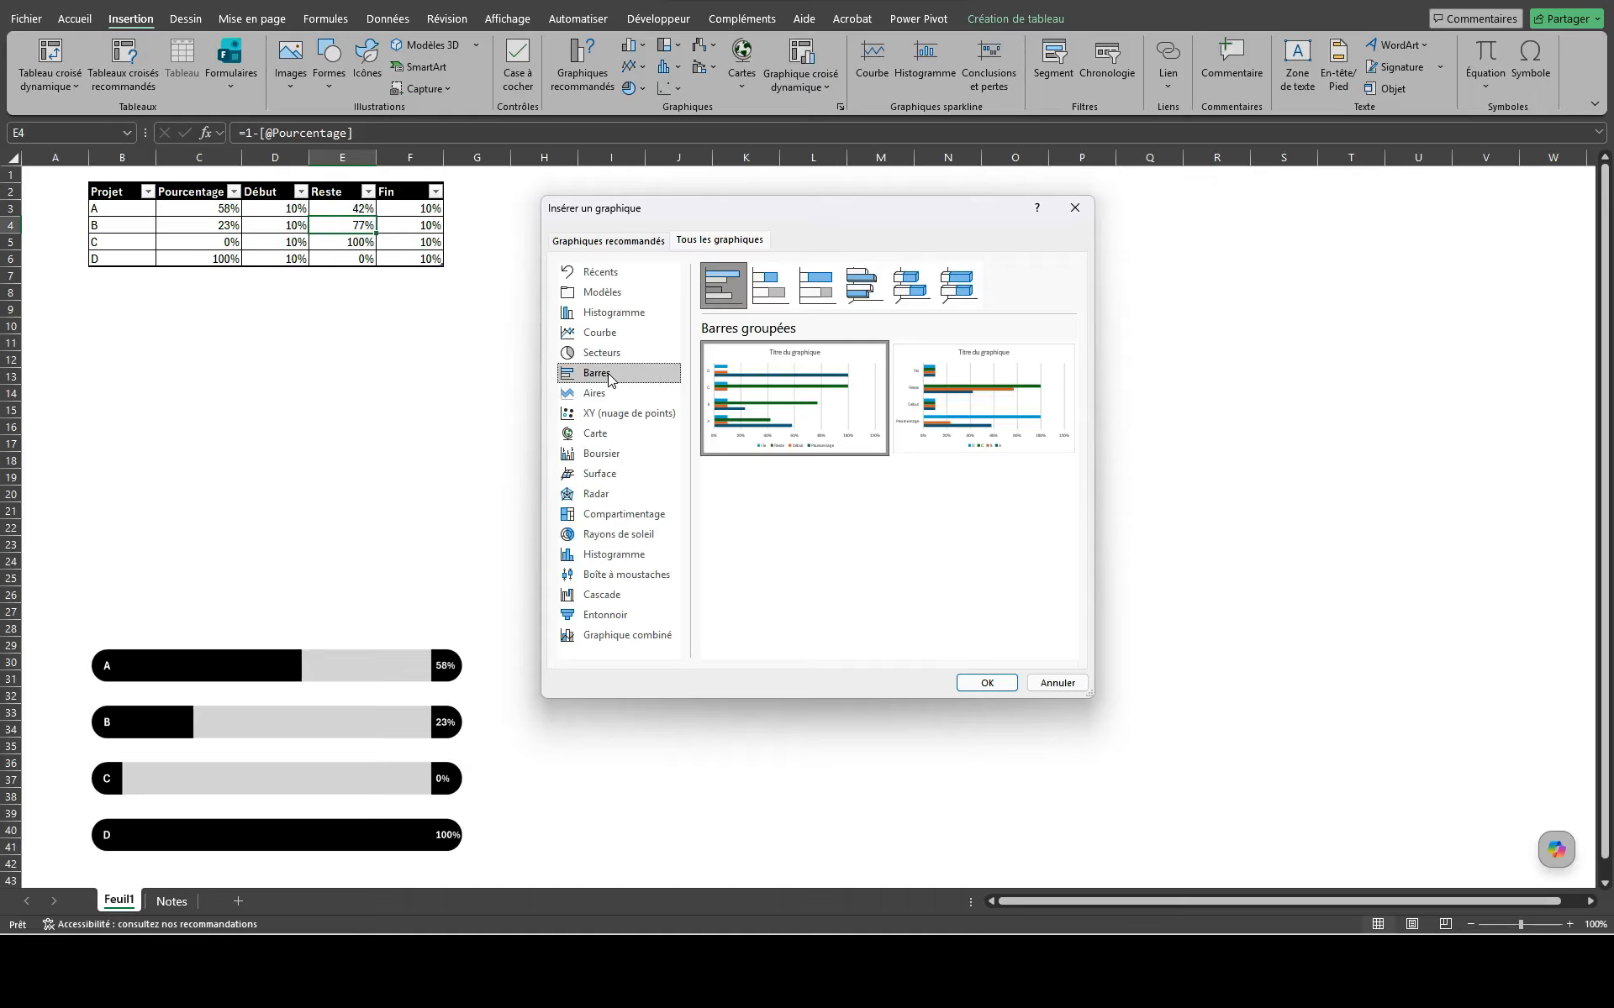
left_click(773, 286)
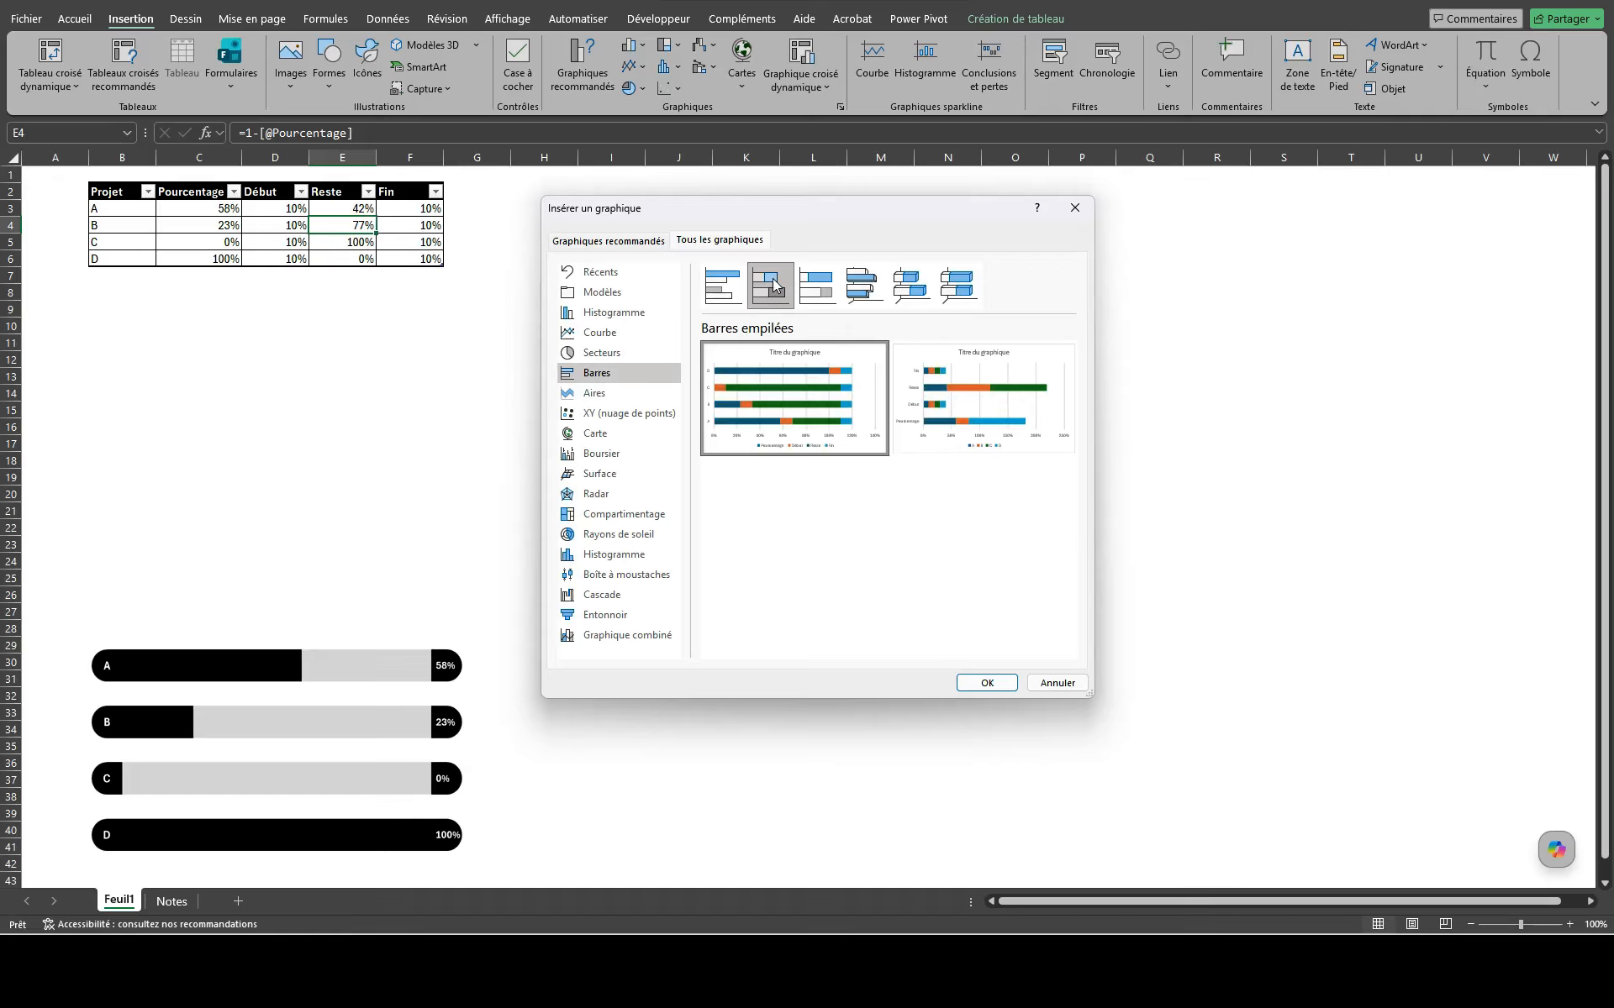
left_click(985, 684)
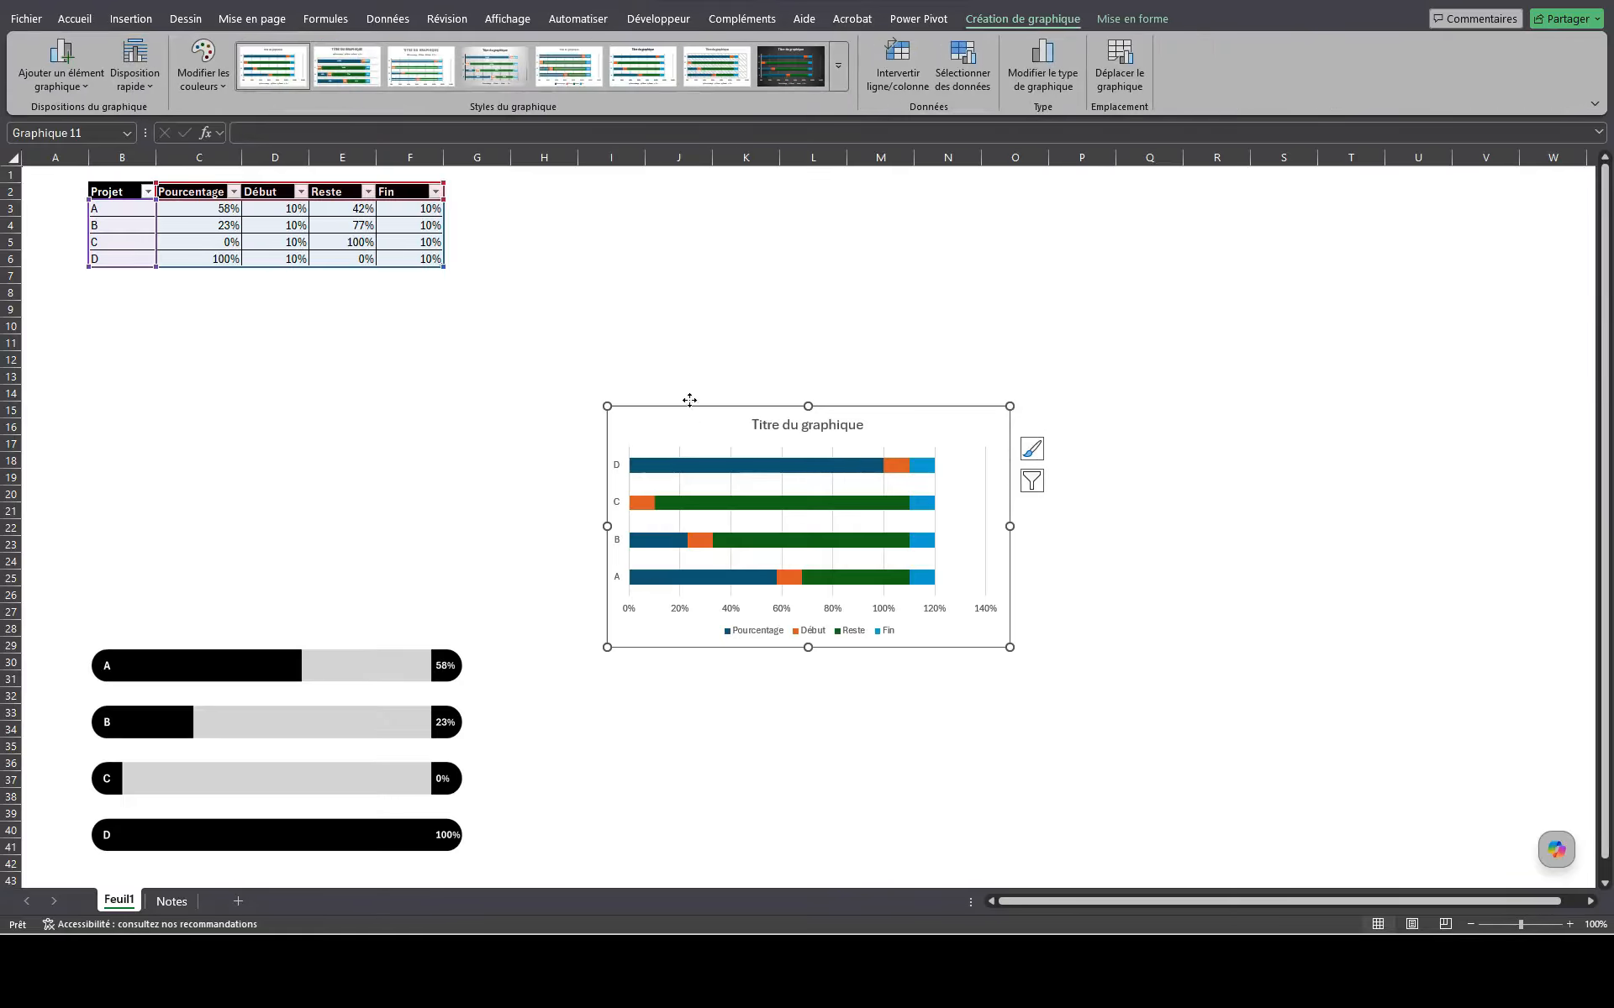
Step: Place the chart beside the table and enlarge it to span about rows 2 to 24
left_click_drag(686, 411, 580, 205)
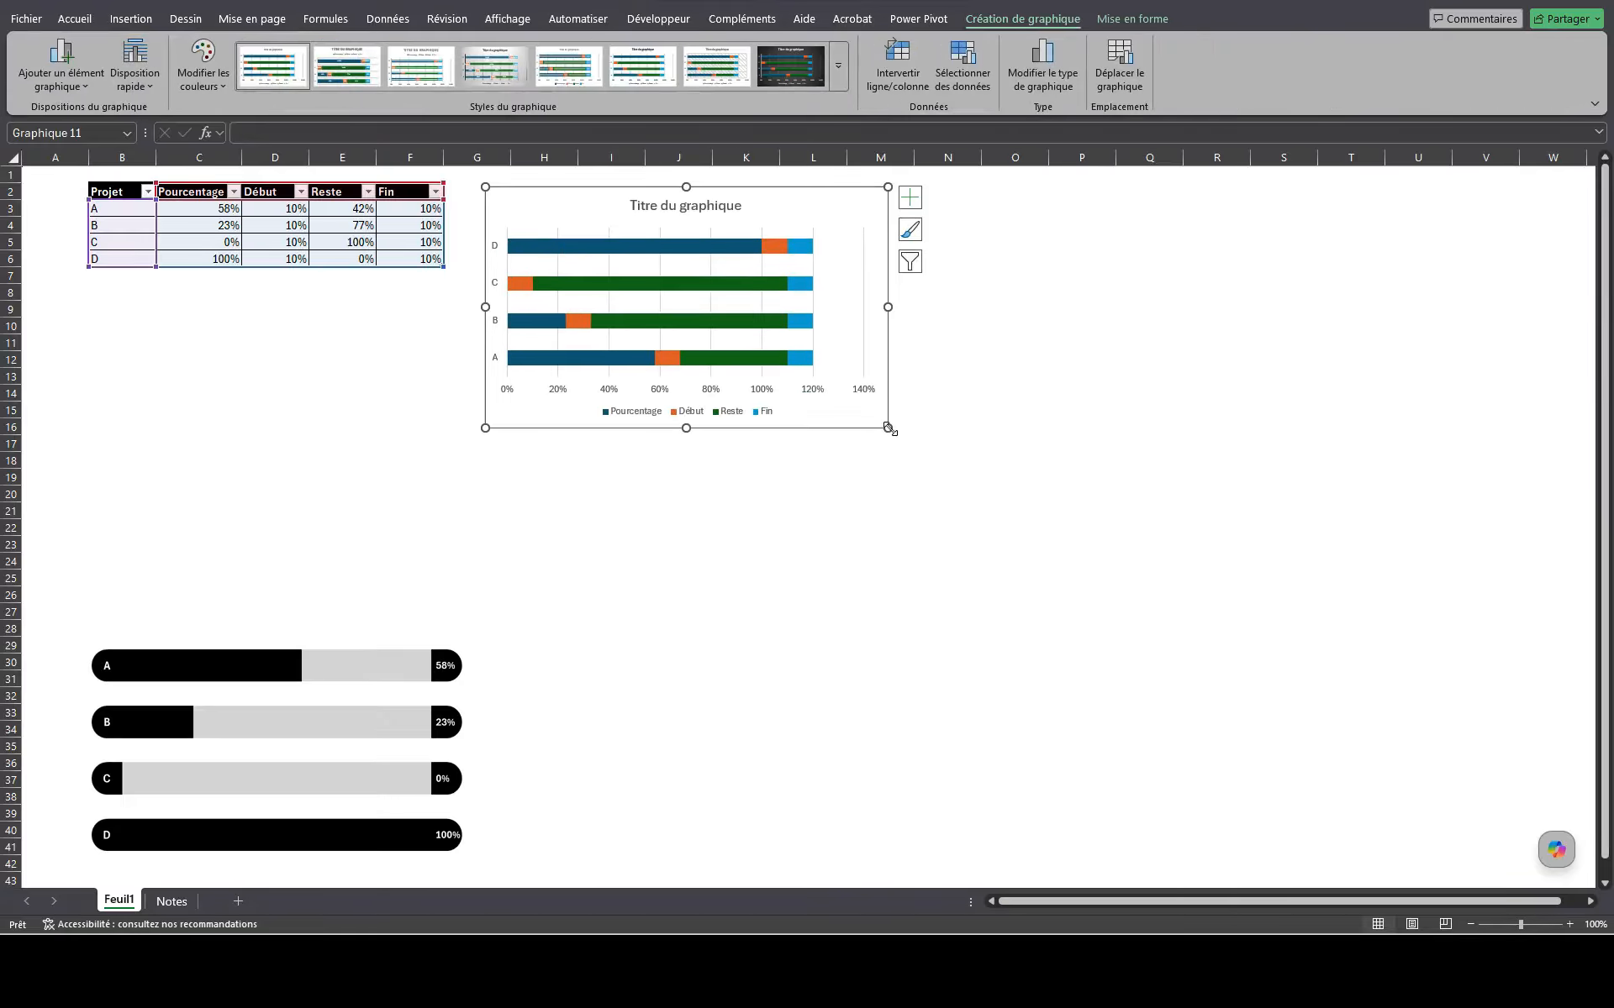
left_click_drag(887, 428, 1049, 570)
Step: Delete the legend, the title and the vertical gridlines from the bar chart
left_click(777, 554)
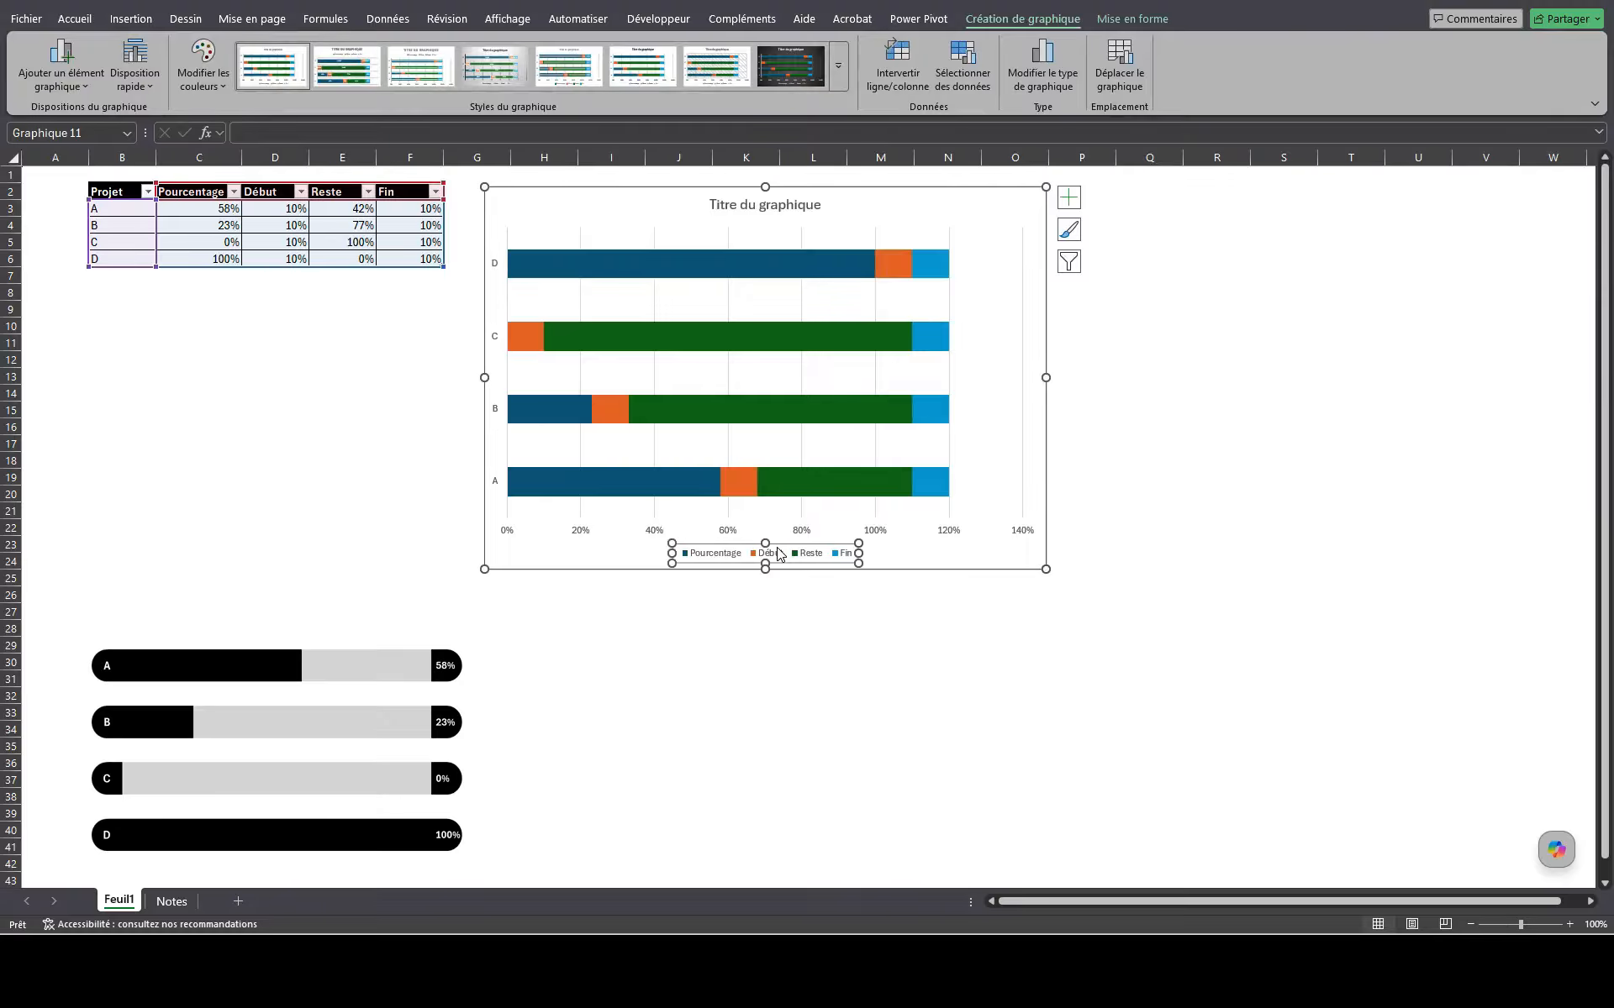
key("Delete")
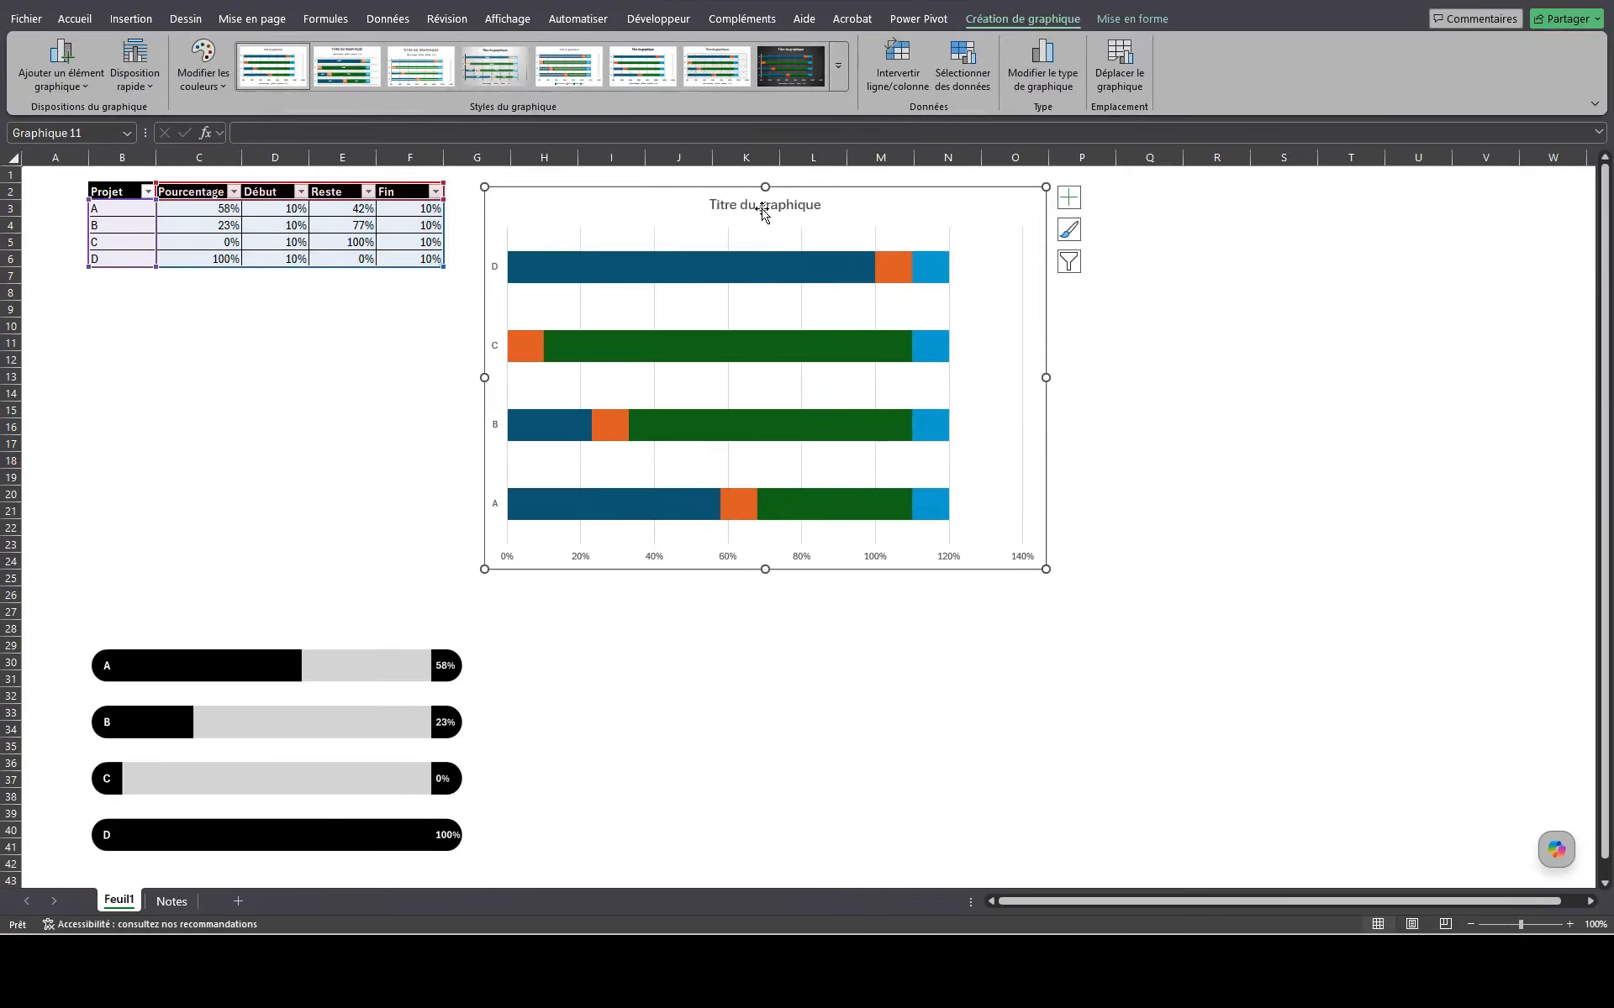
left_click(753, 207)
key("Delete")
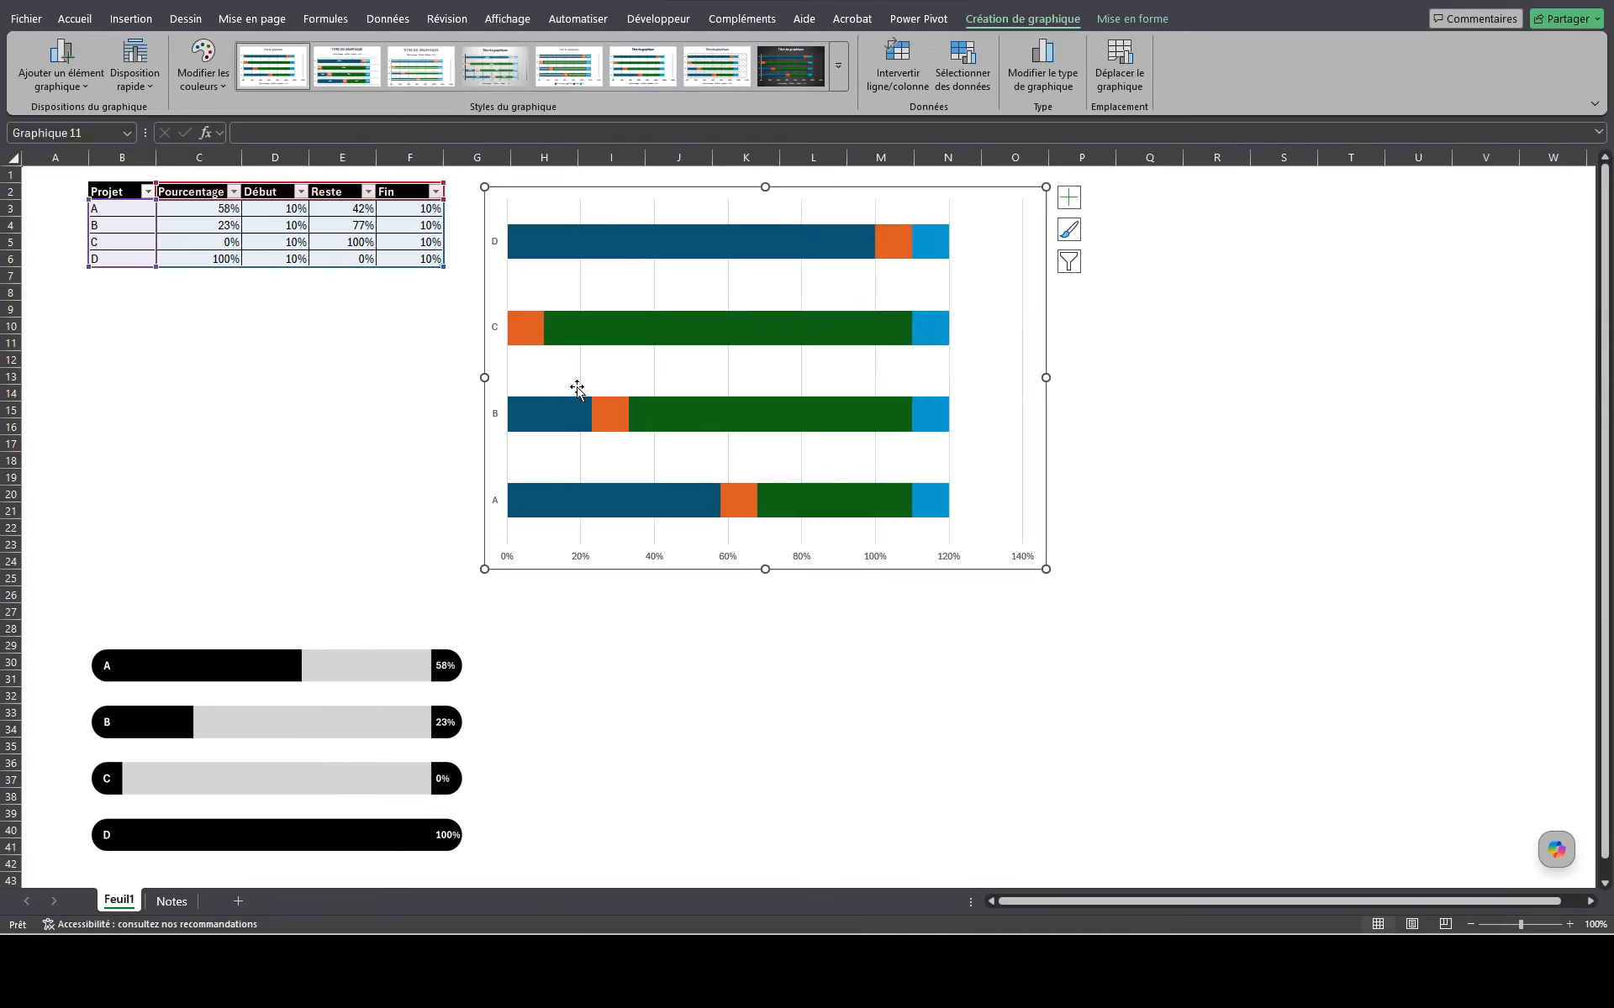
mouse_move(879, 410)
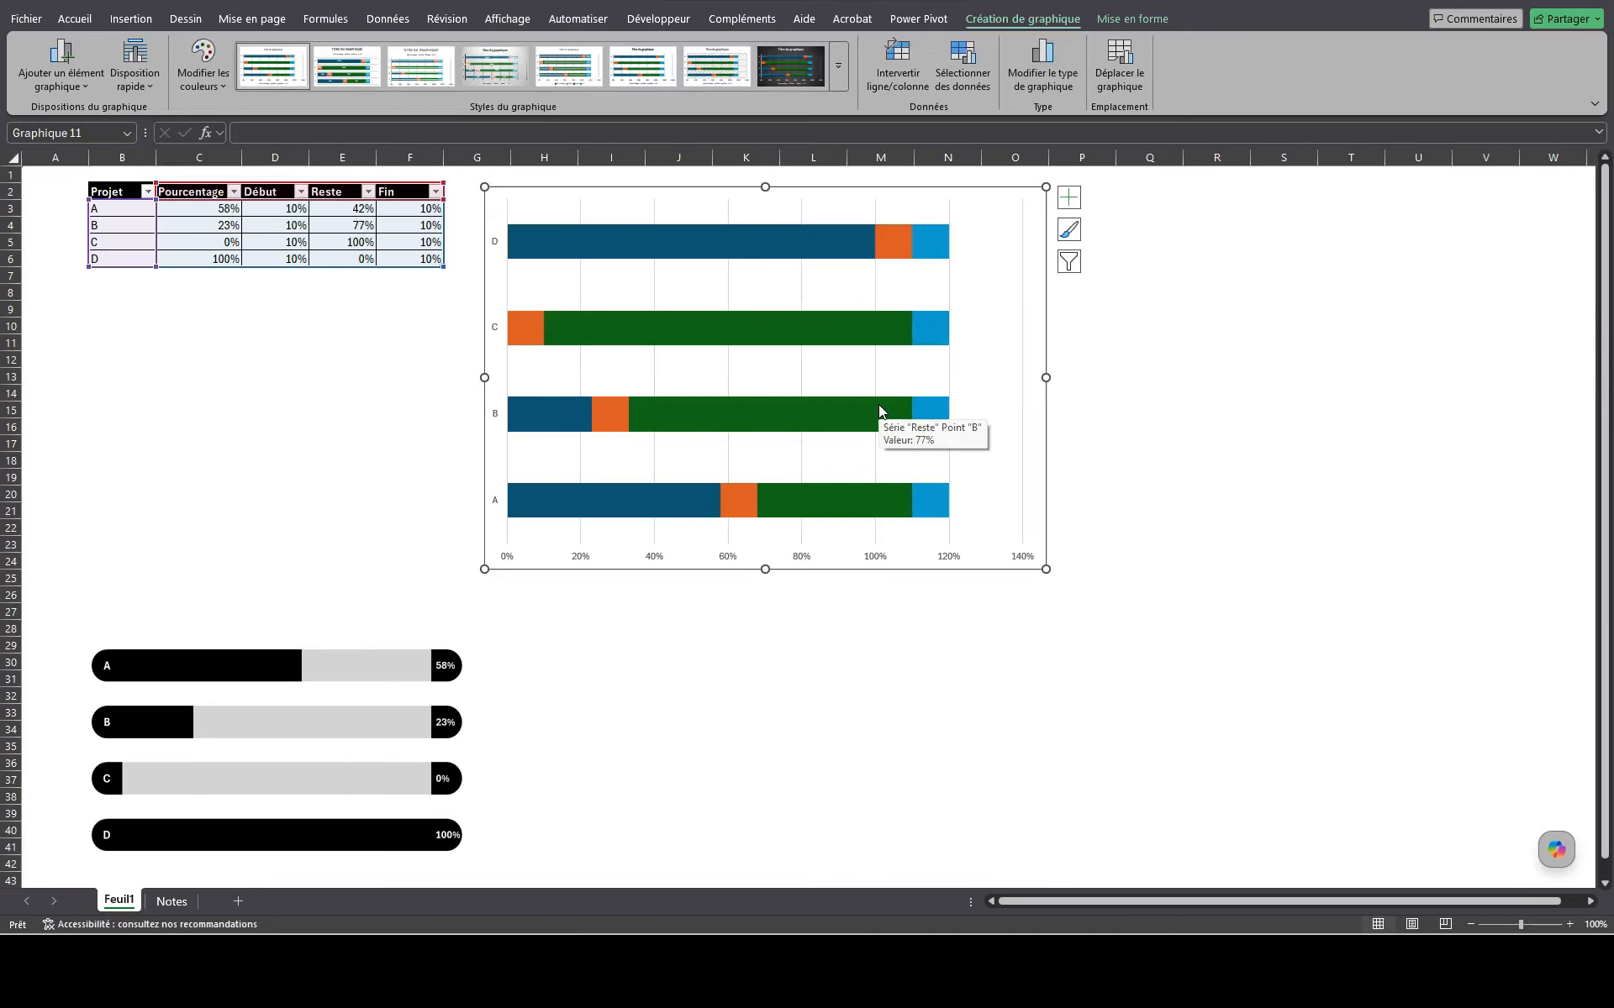
left_click(874, 377)
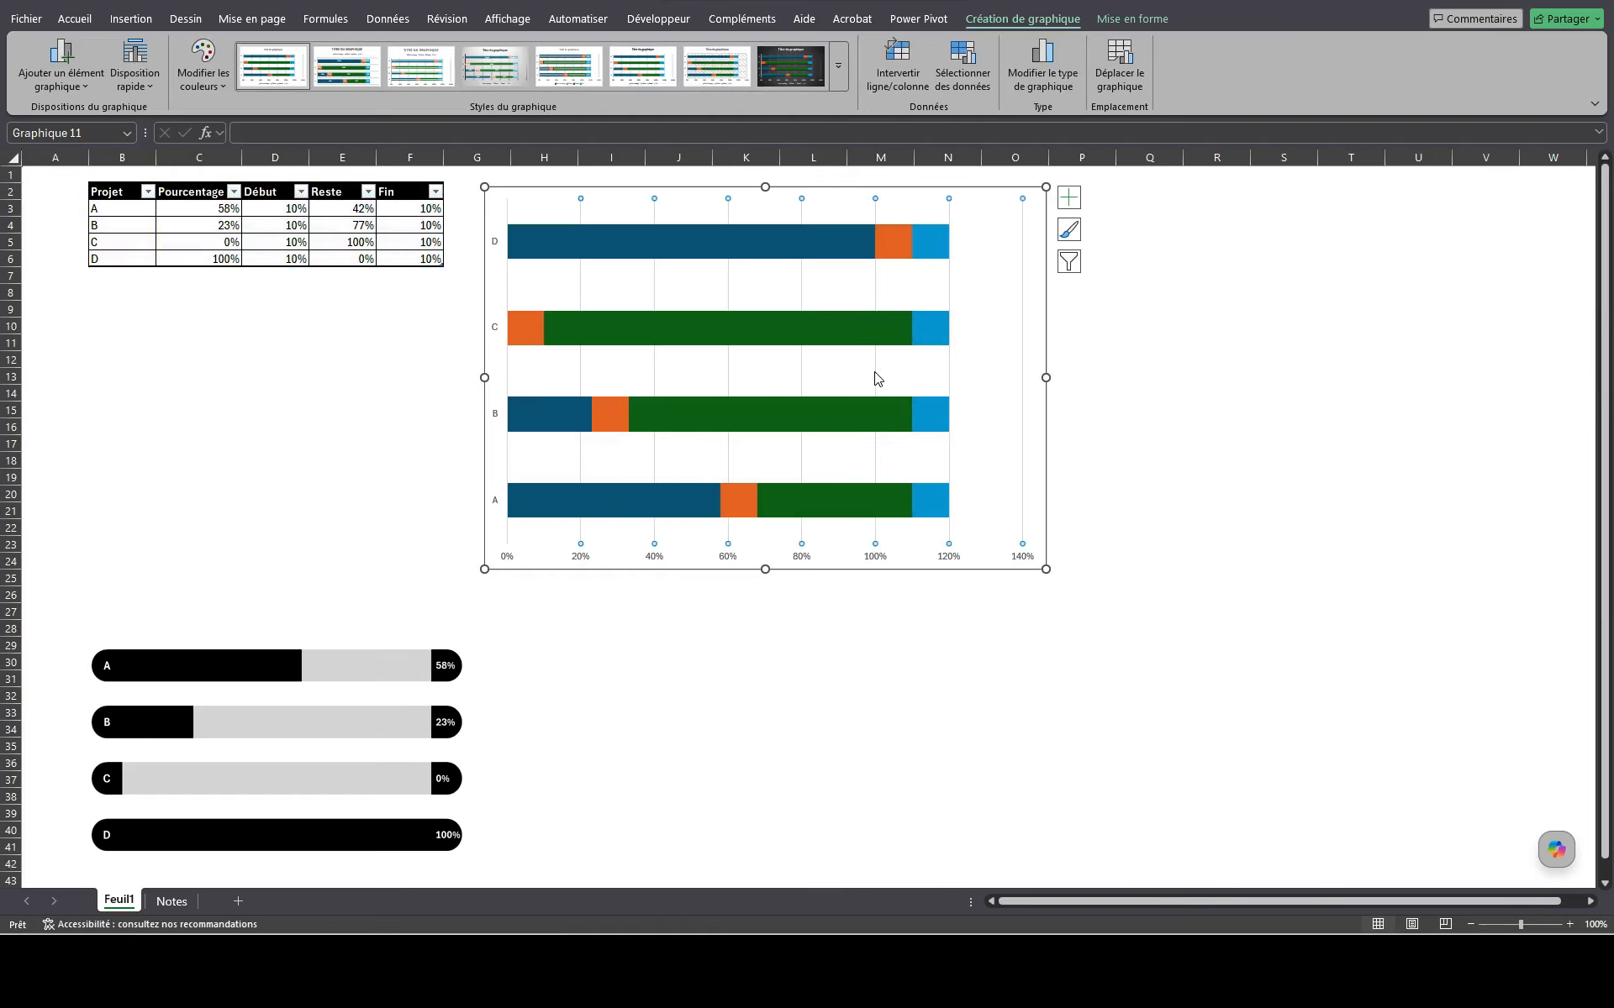
key("Delete")
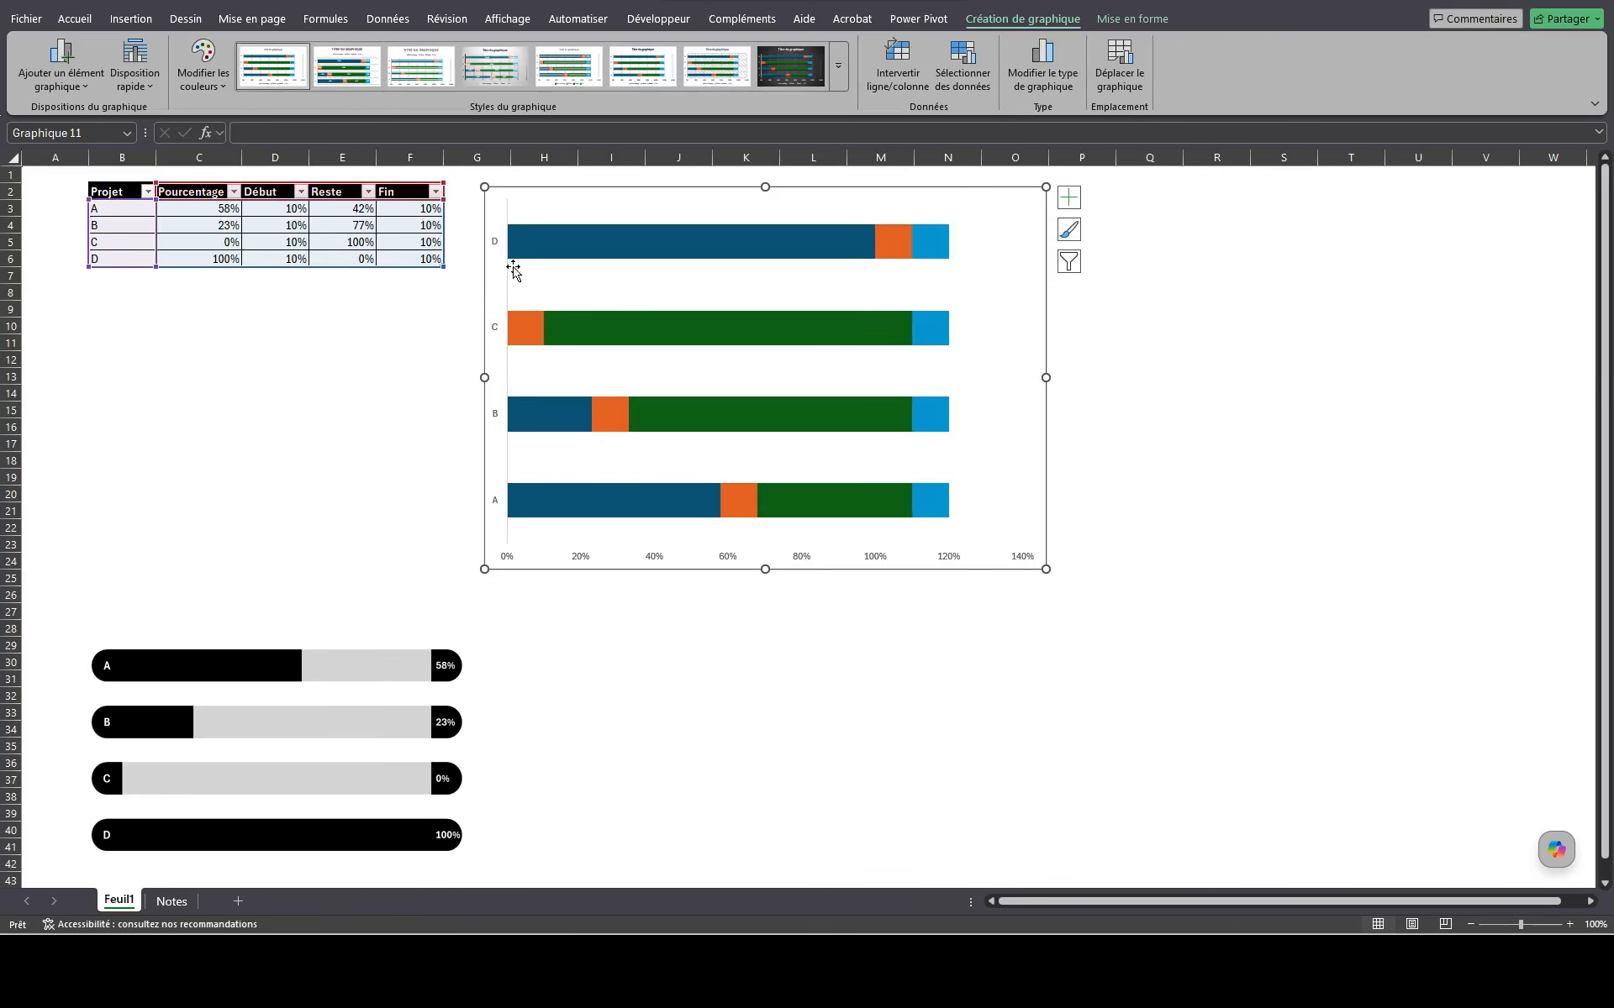
Step: Reverse the category order of the chart's vertical axis (Abscisses en ordre inverse) so the projects run from A to D
left_click(501, 261)
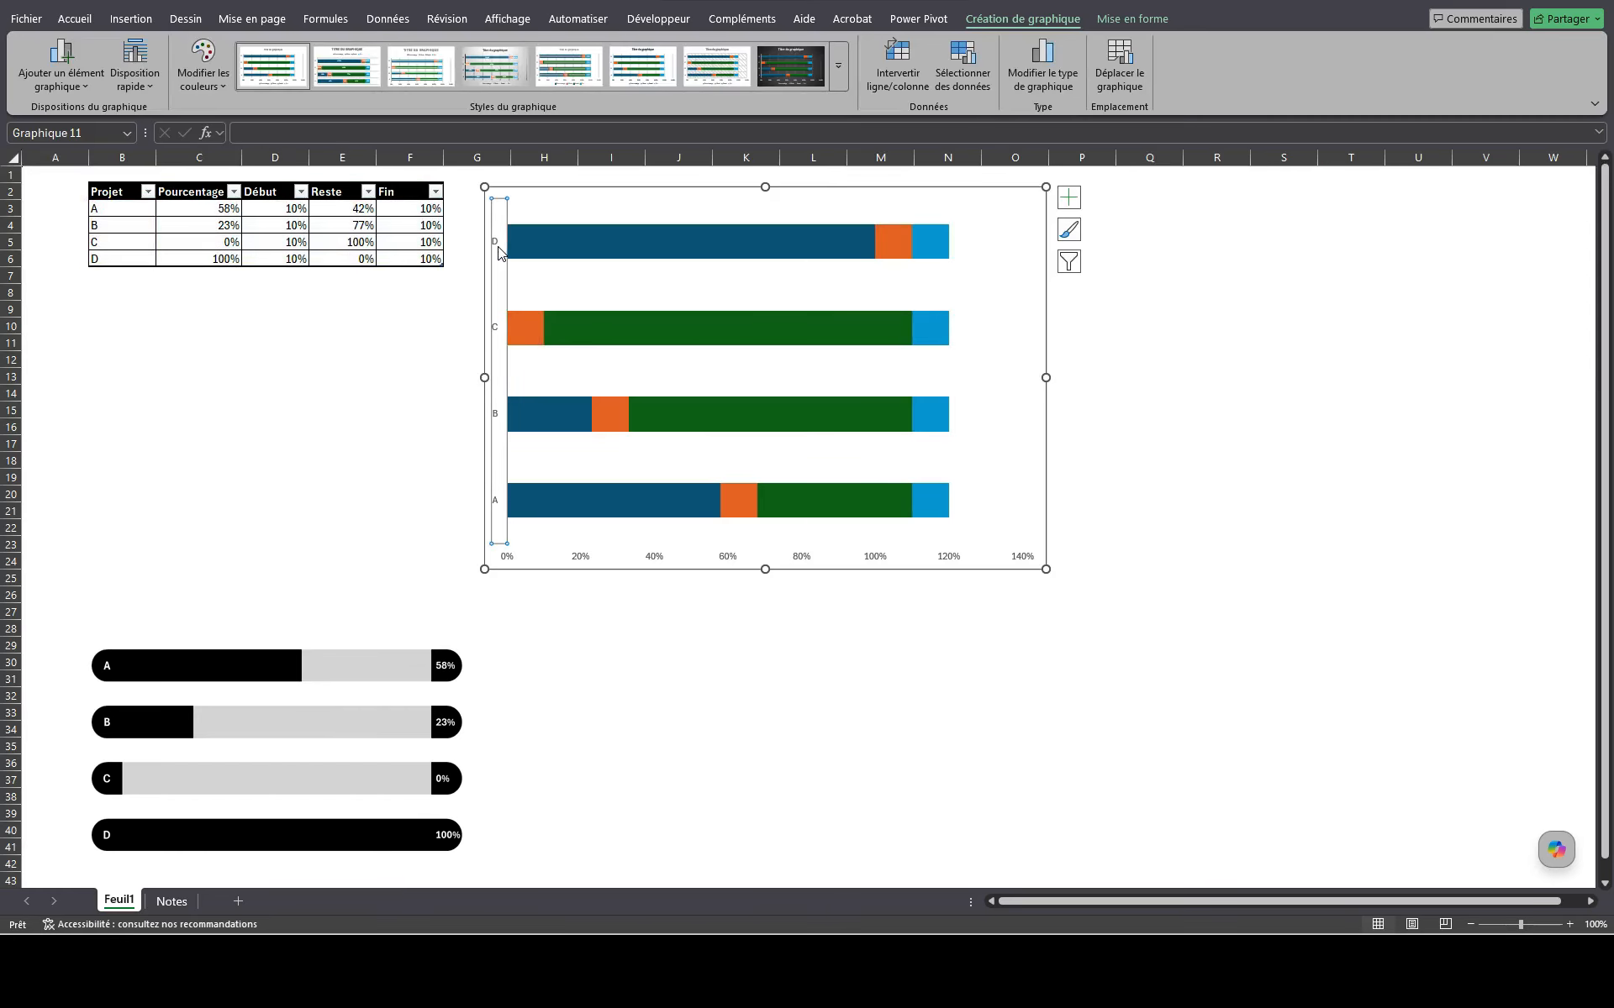
right_click(499, 247)
left_click(563, 483)
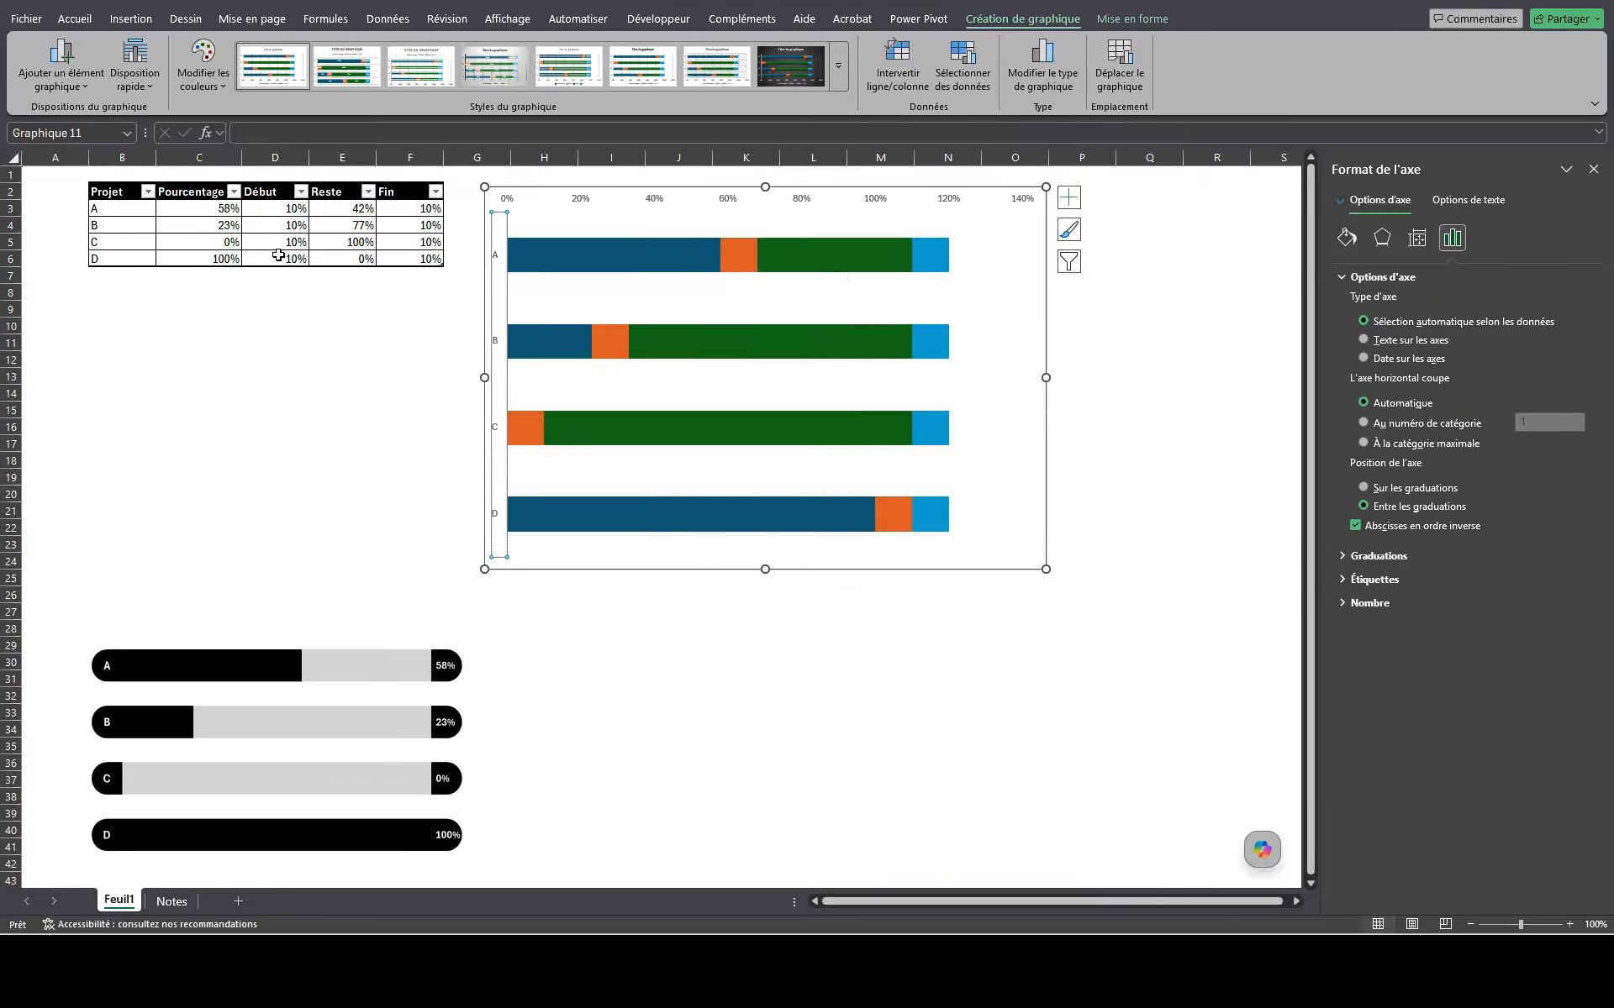
Step: Reorder the chart's data series so that Début comes before Pourcentage
left_click(740, 261)
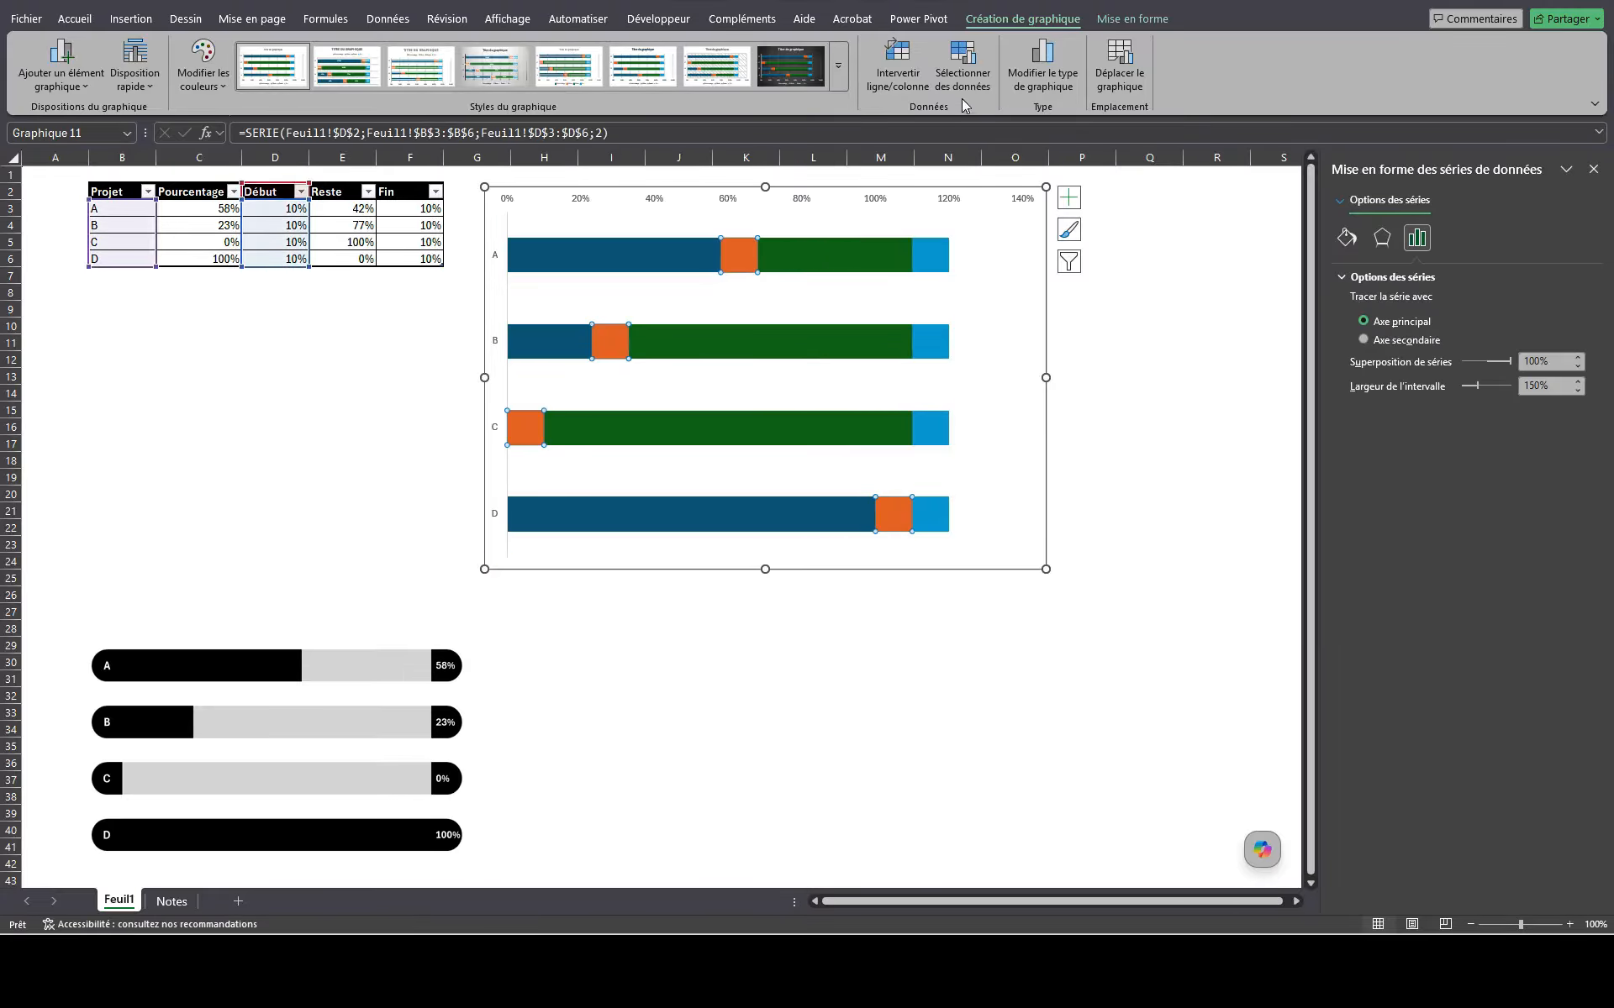
left_click(962, 72)
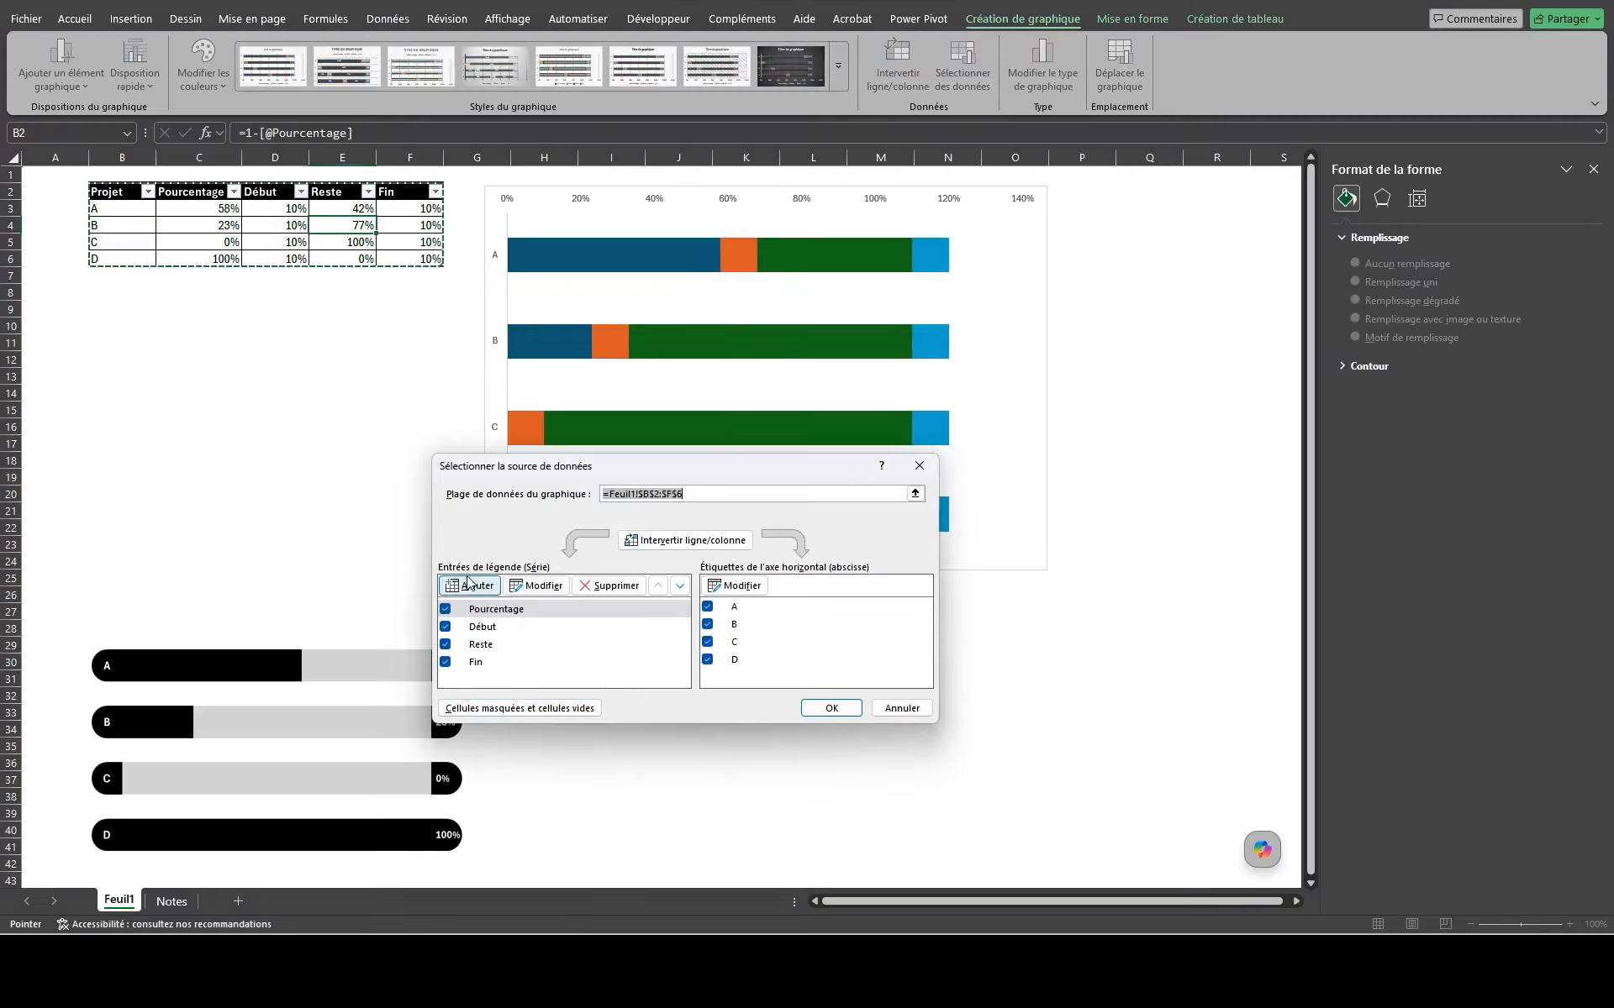
left_click(496, 631)
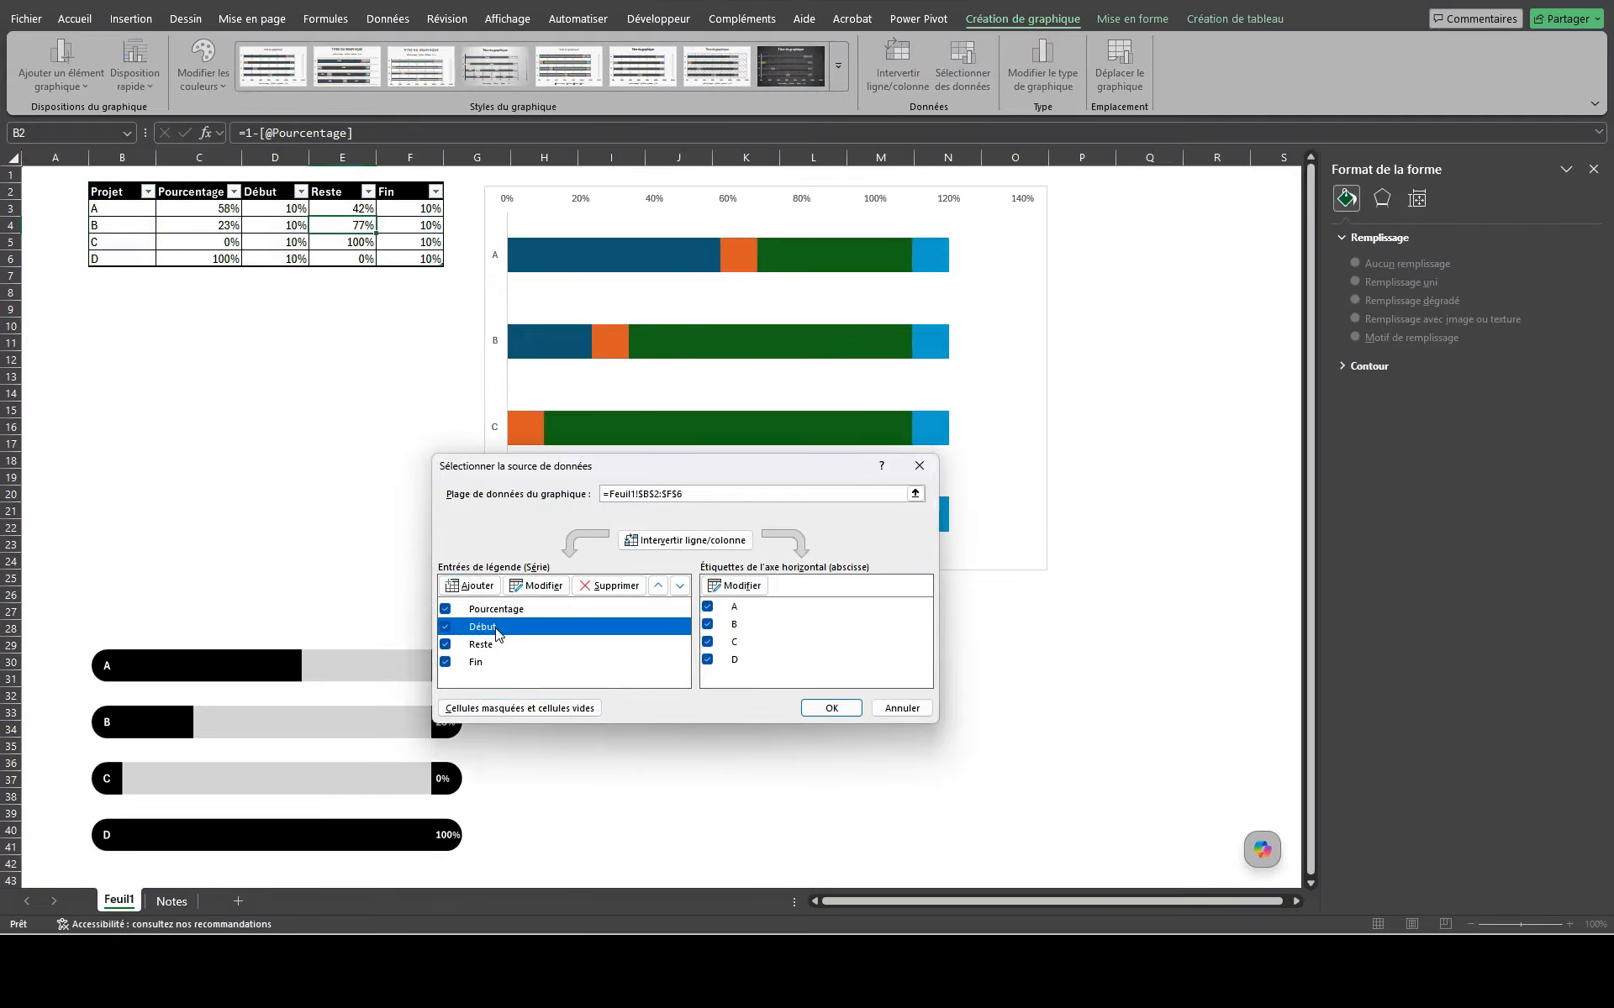
left_click(658, 586)
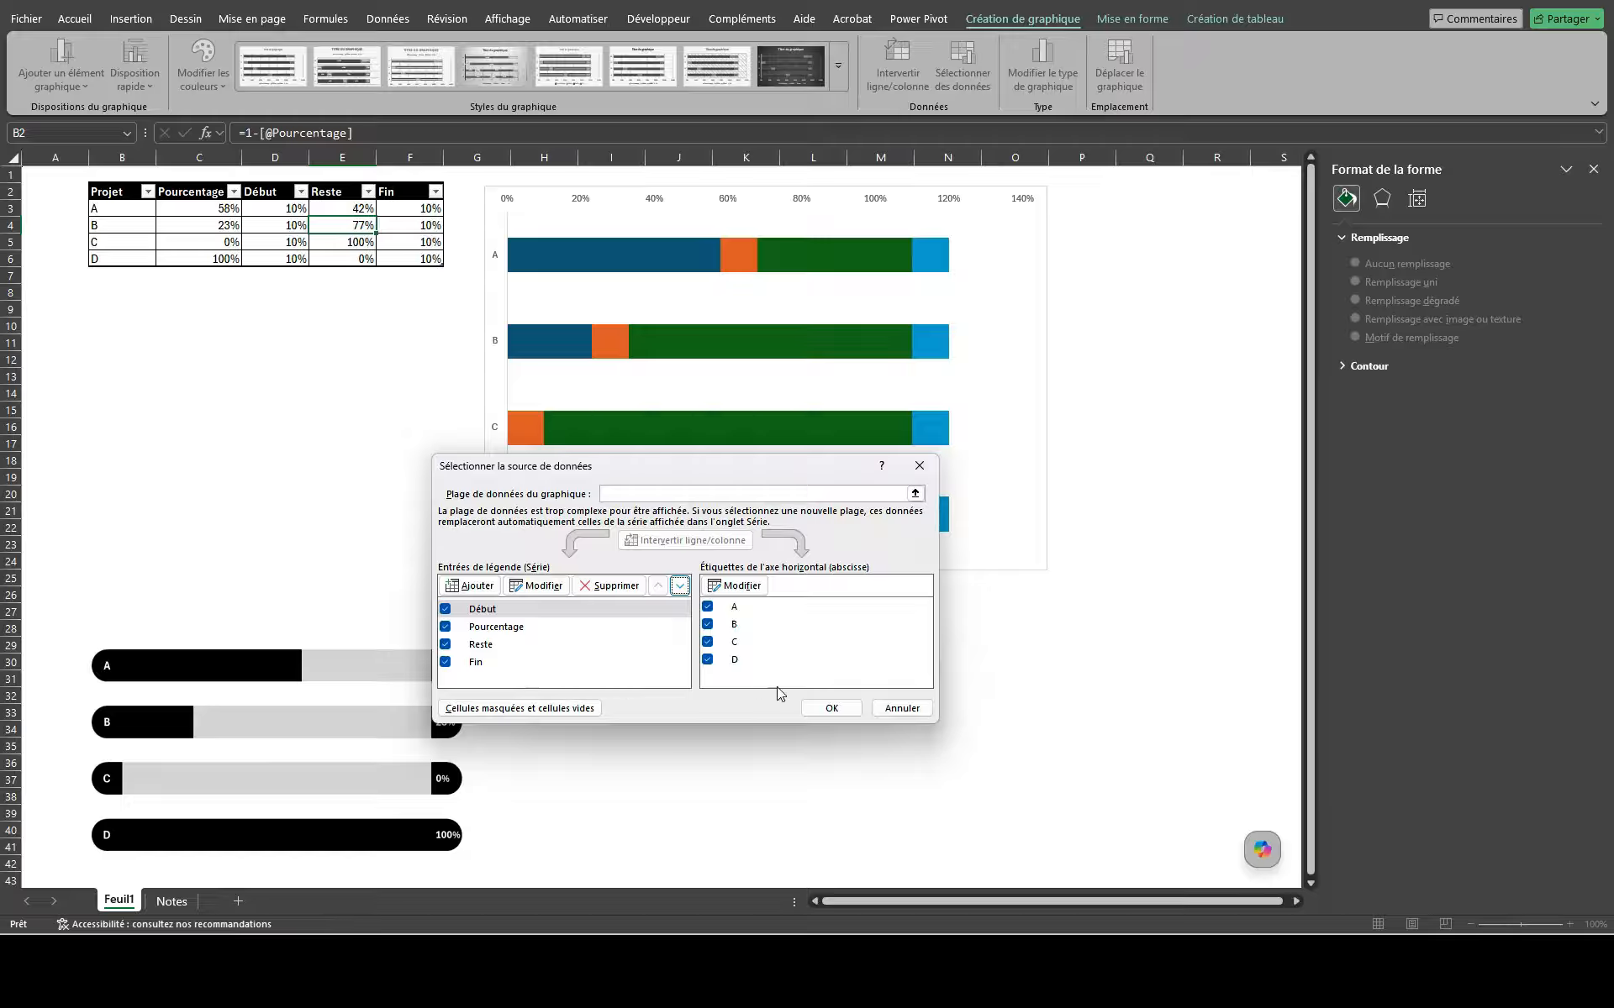
left_click(836, 710)
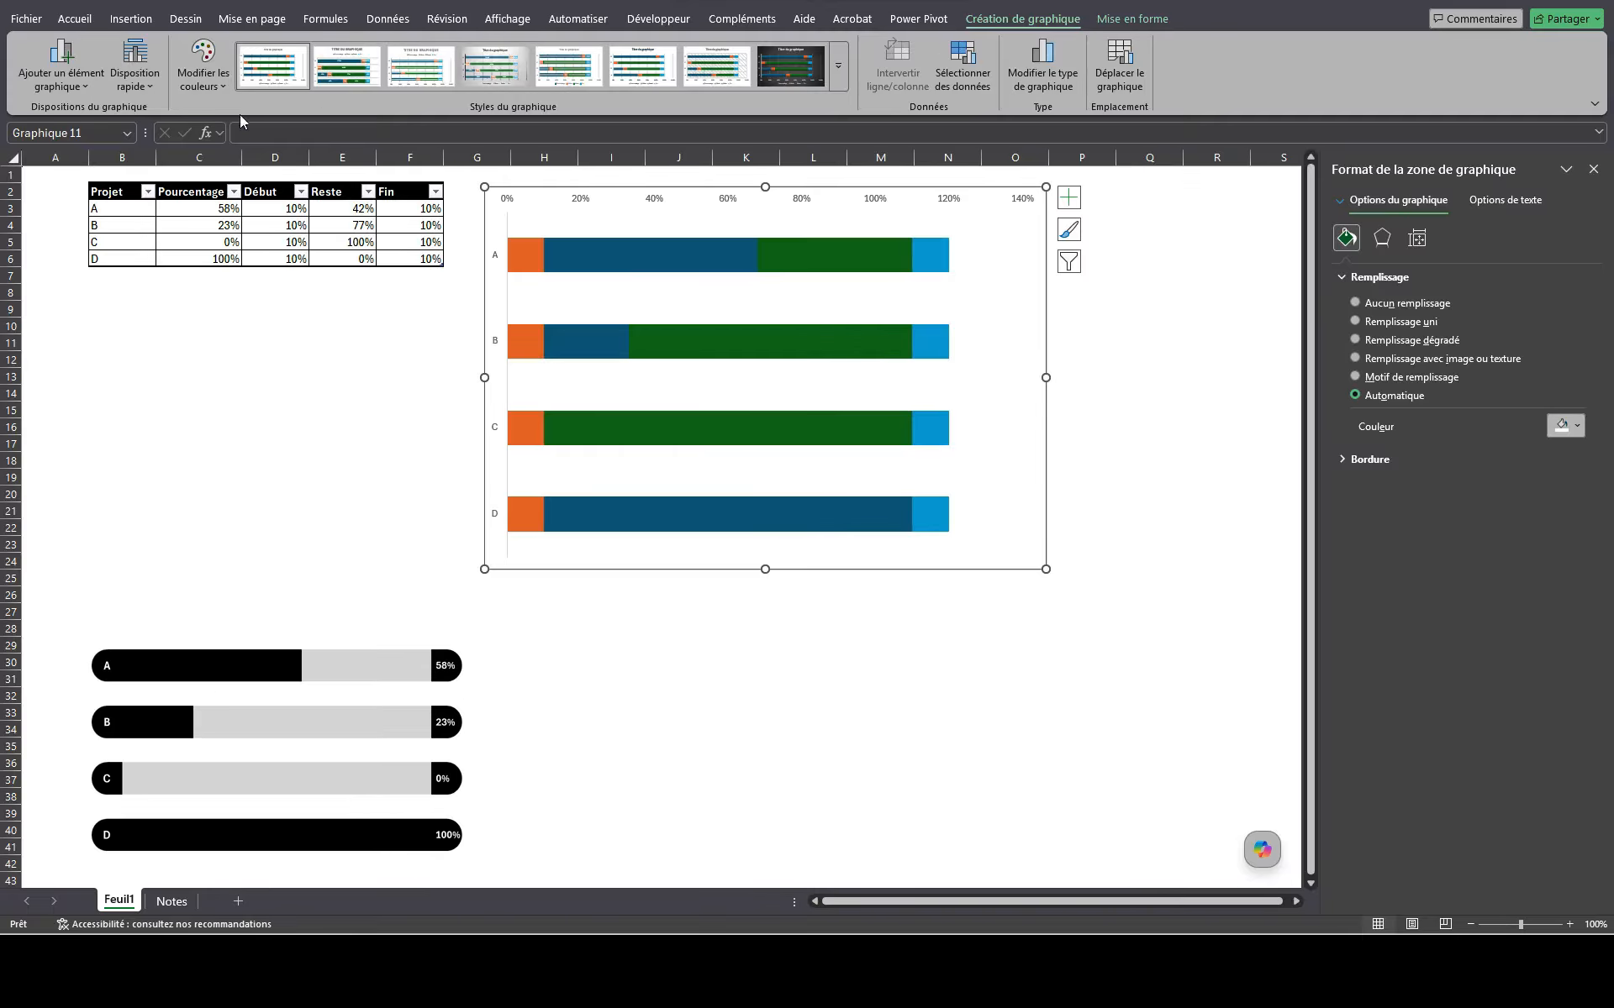
Step: Draw a D-shaped flowchart shape below the table, about 2.14 cm high and 1.91 cm wide
left_click(130, 19)
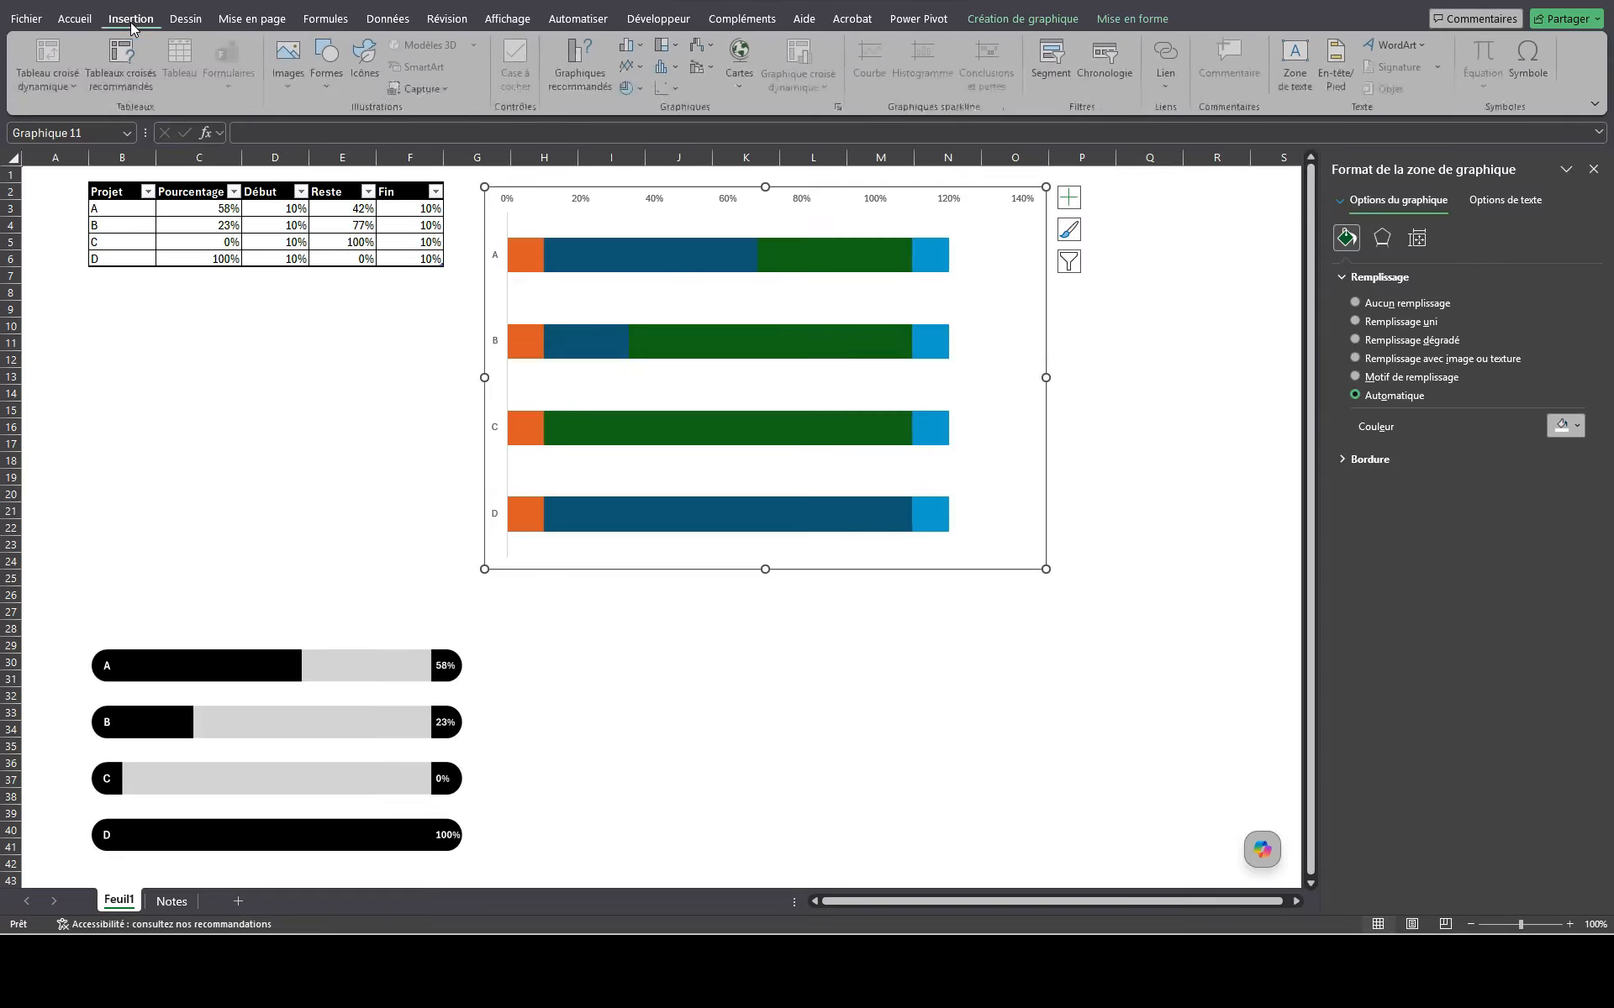
left_click(328, 79)
left_click(543, 593)
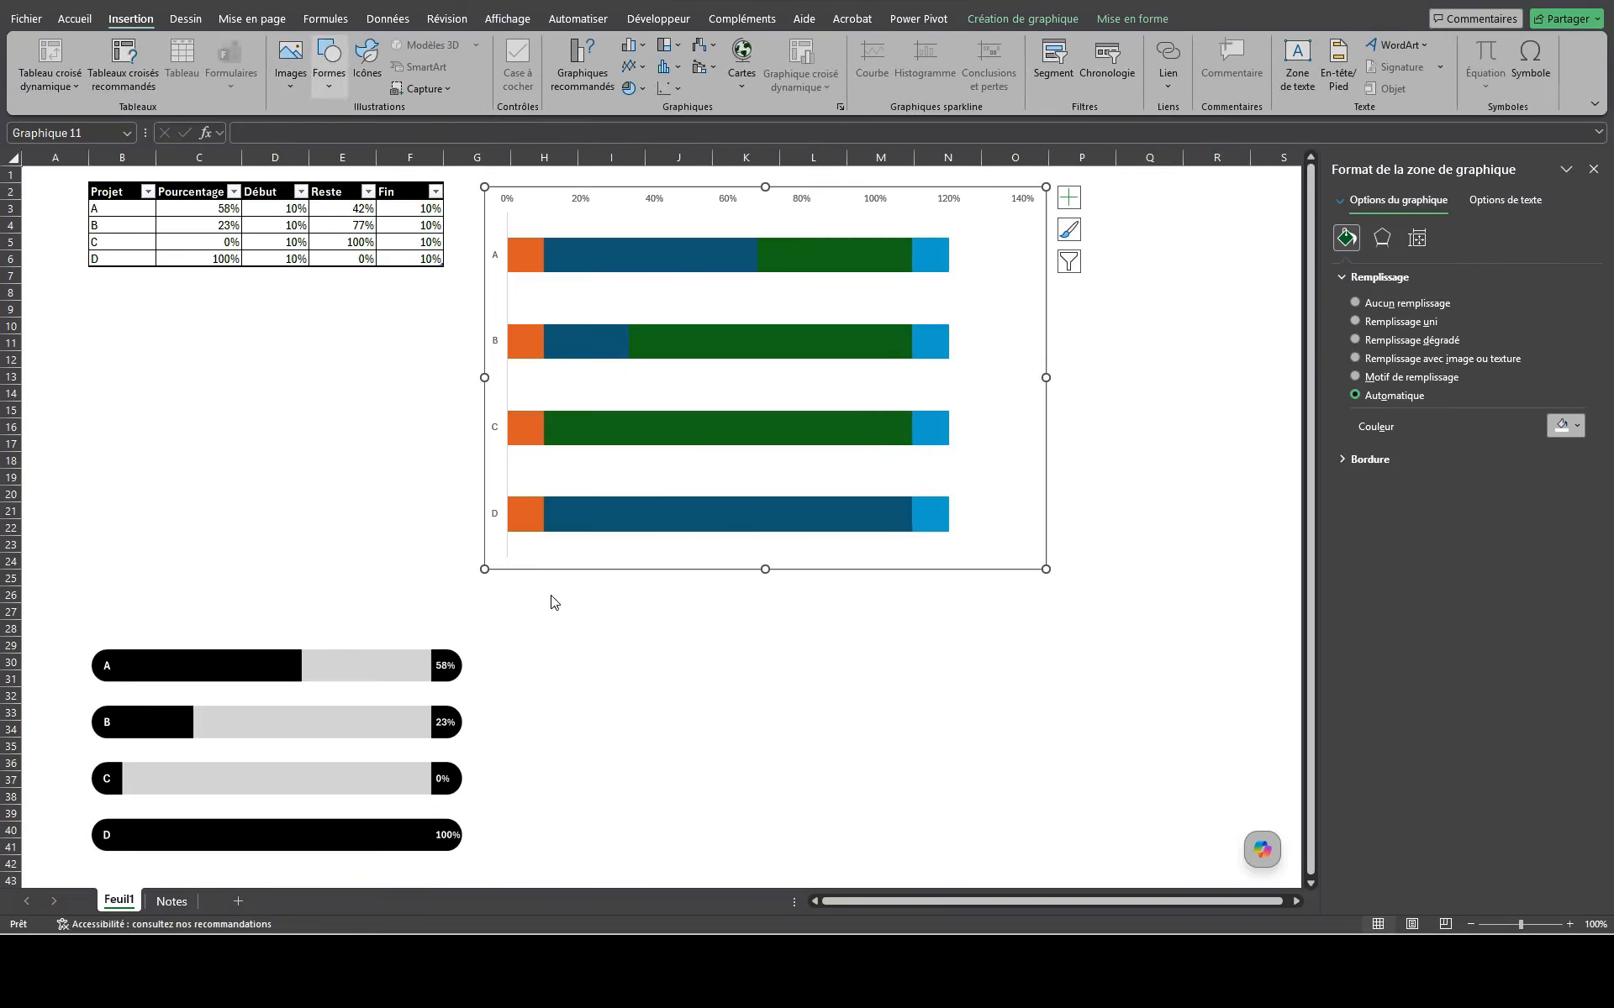
left_click_drag(217, 337, 276, 402)
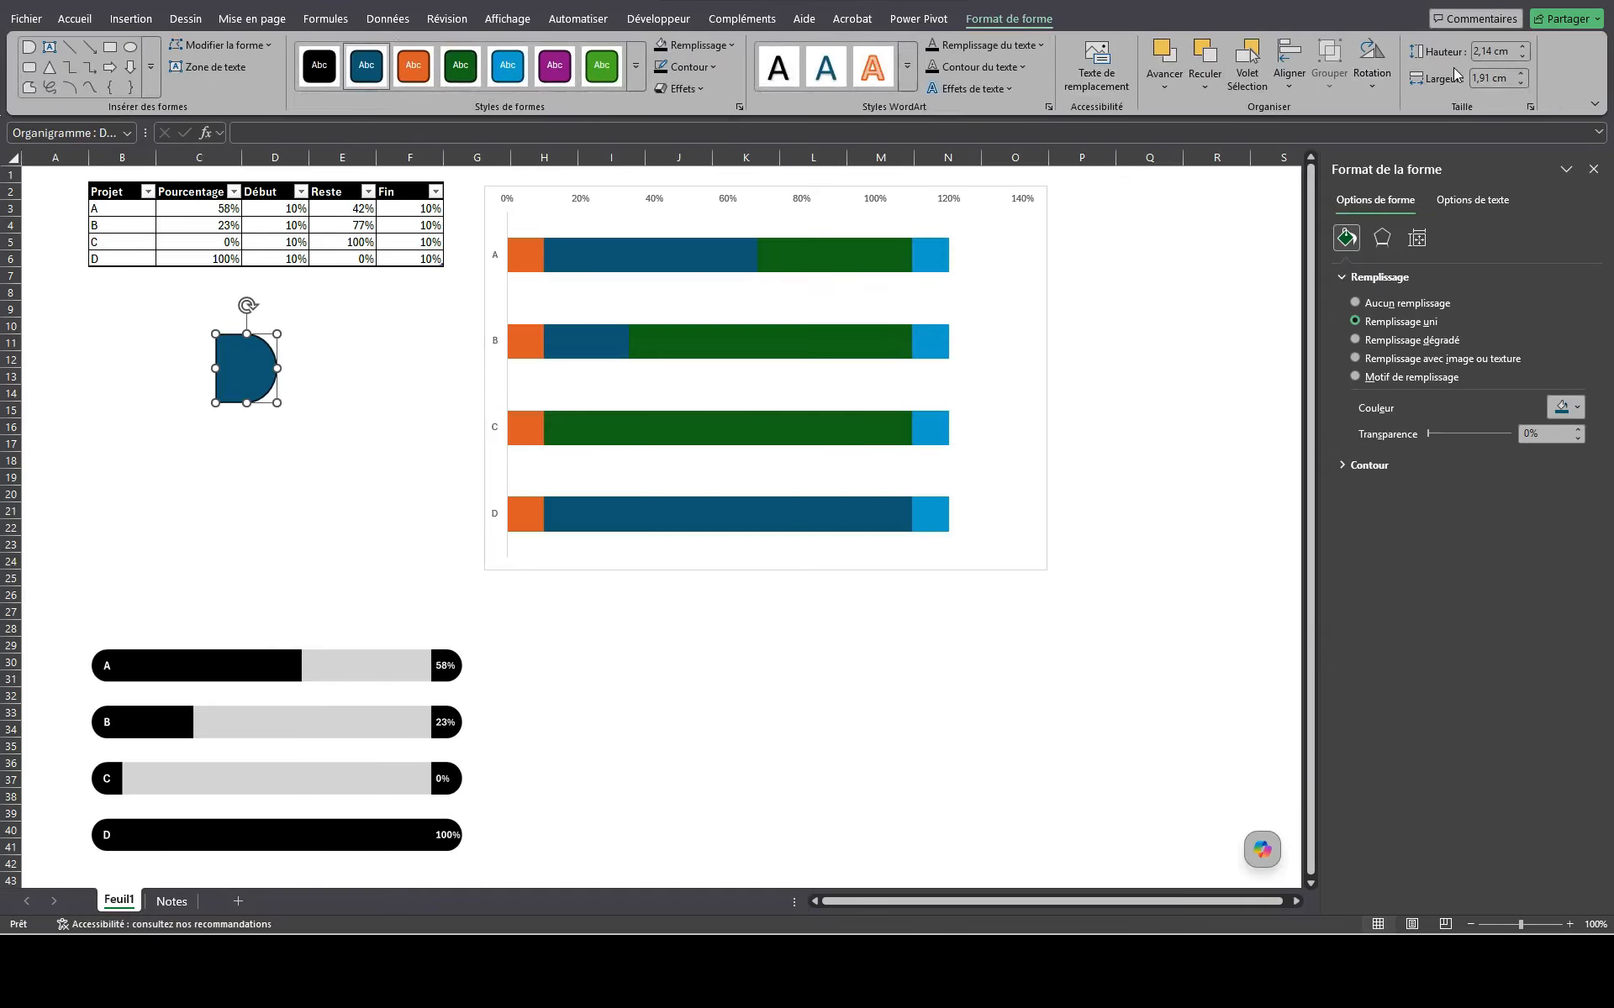
Step: Set the flowchart shape's height and width to 1 cm each
left_click(1485, 52)
type("1")
key("Tab")
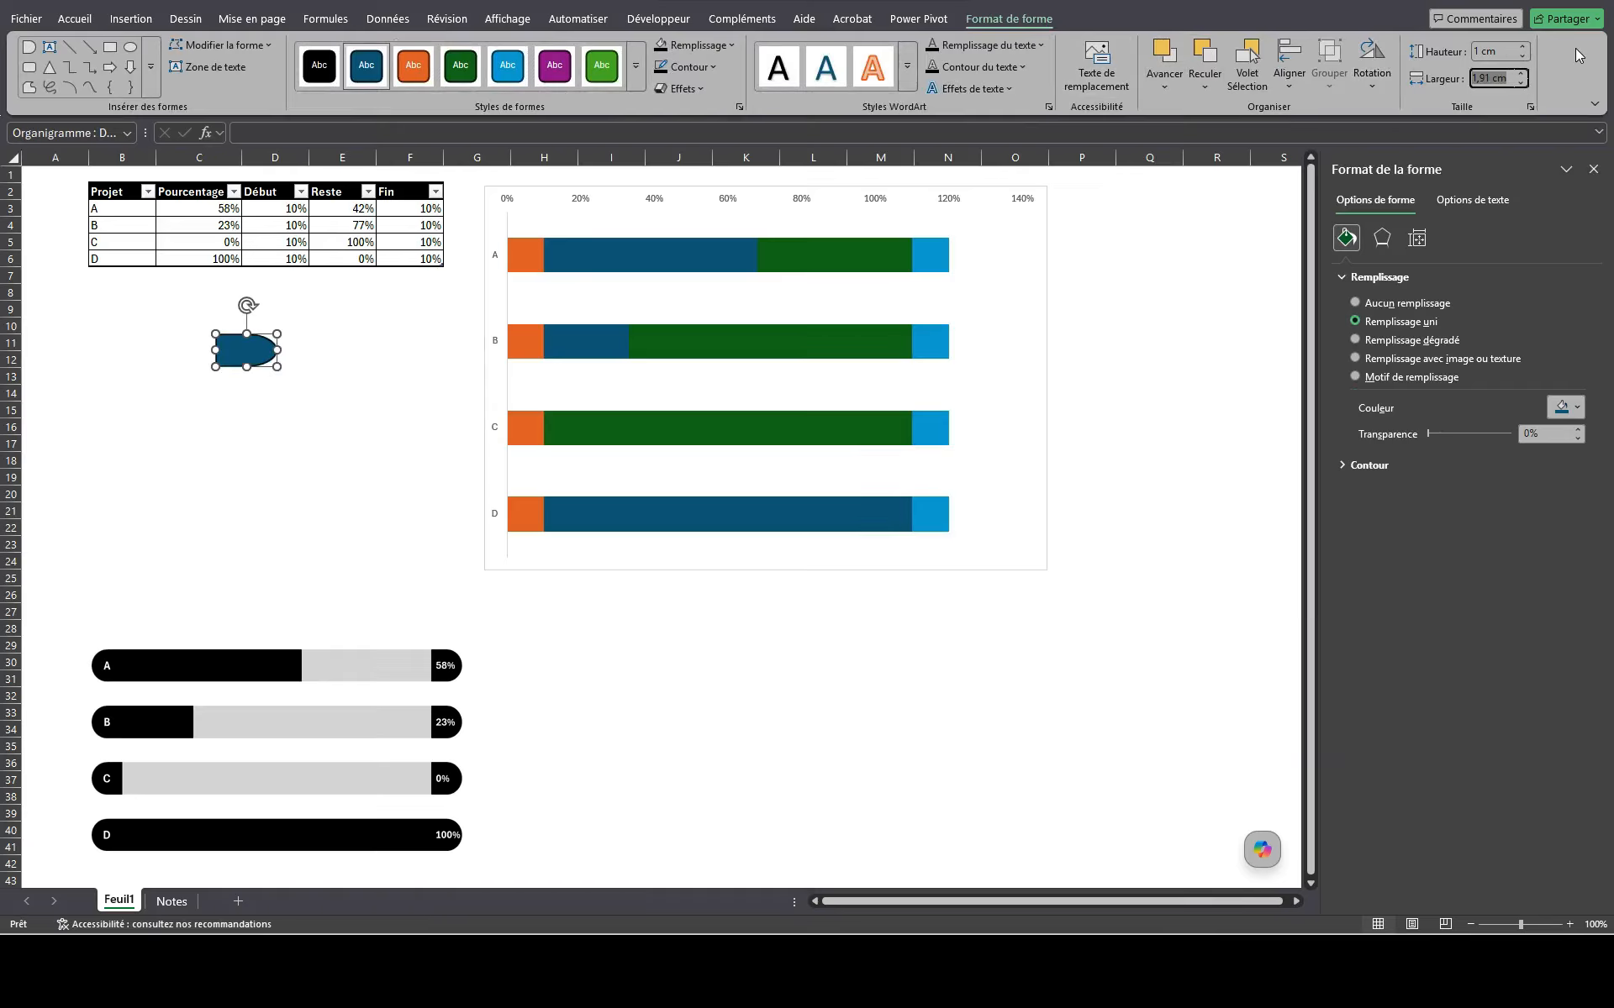
type("1")
key("Return")
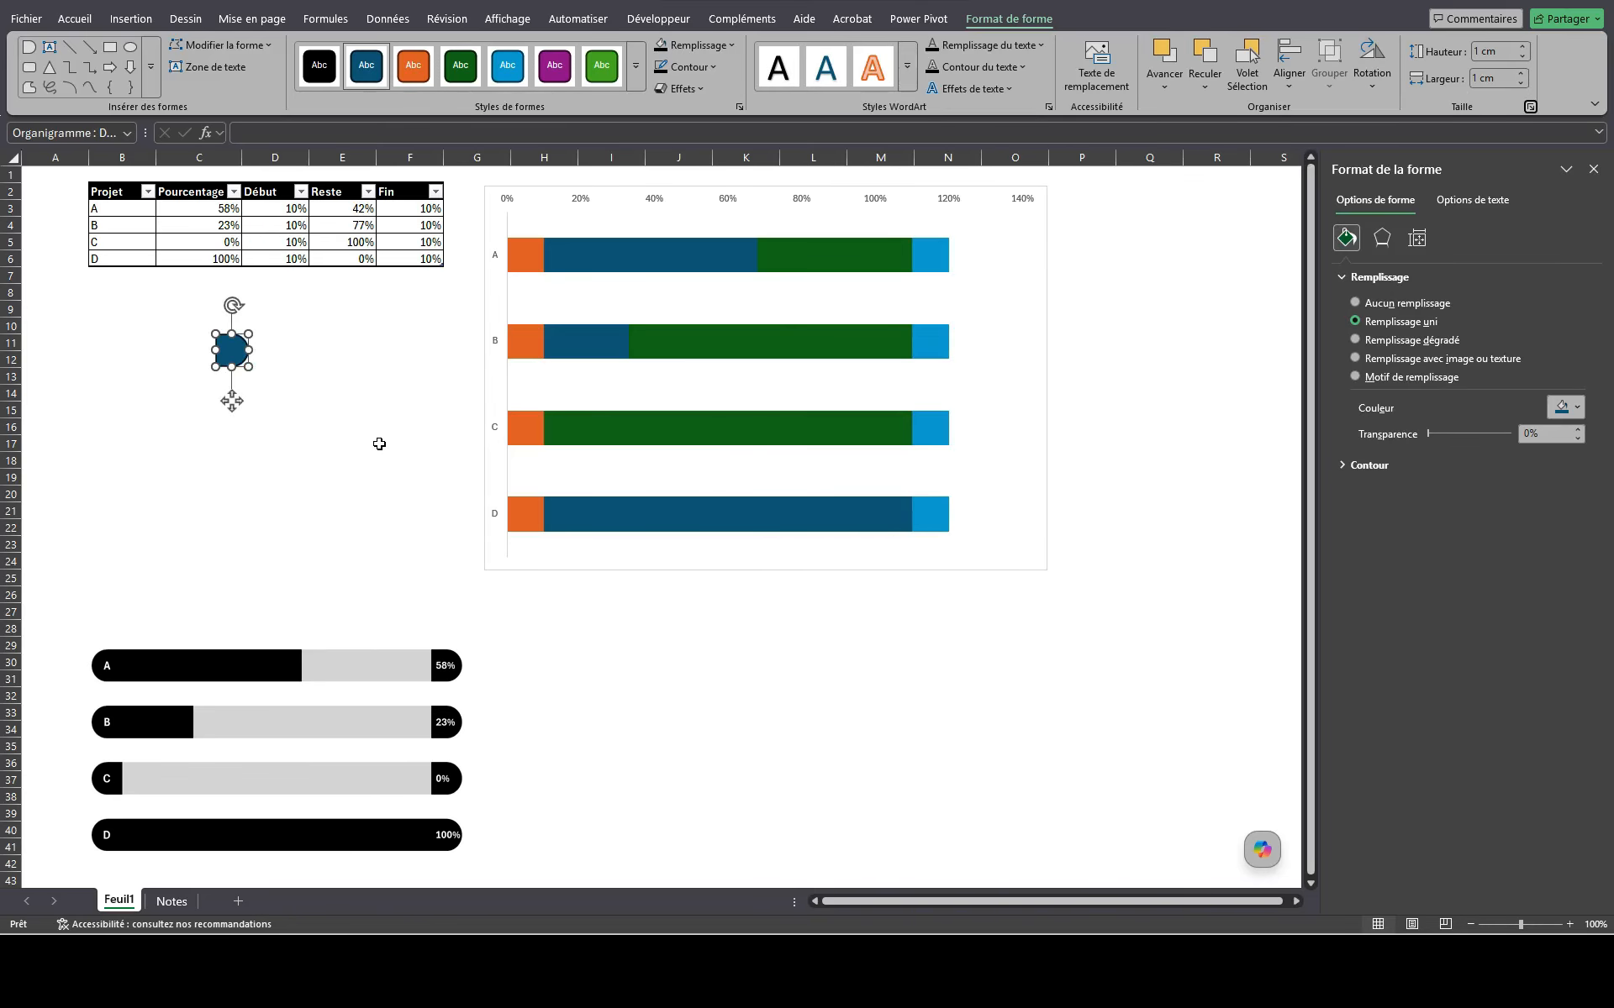
Step: Give the flowchart shape a black fill and a black outline
left_click(733, 47)
left_click(683, 152)
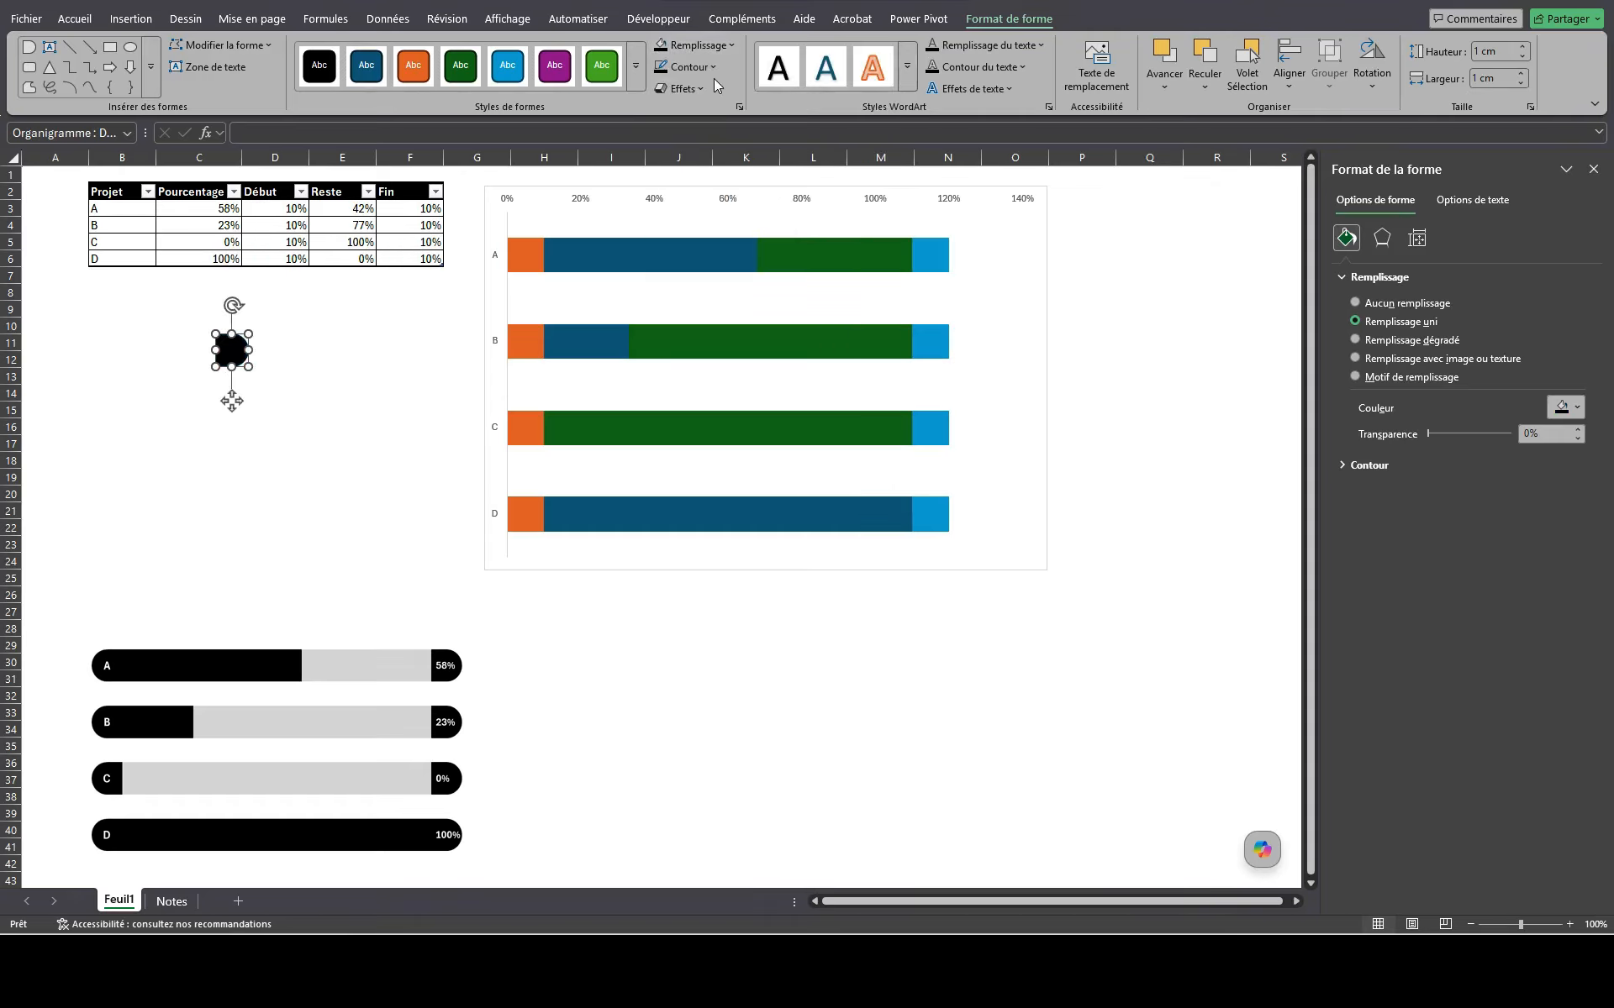
left_click(713, 67)
left_click(688, 174)
left_click(324, 357)
Step: Duplicate the black shape, rotate the copy 180° and place it to the left of the original in the same row
left_click(238, 360)
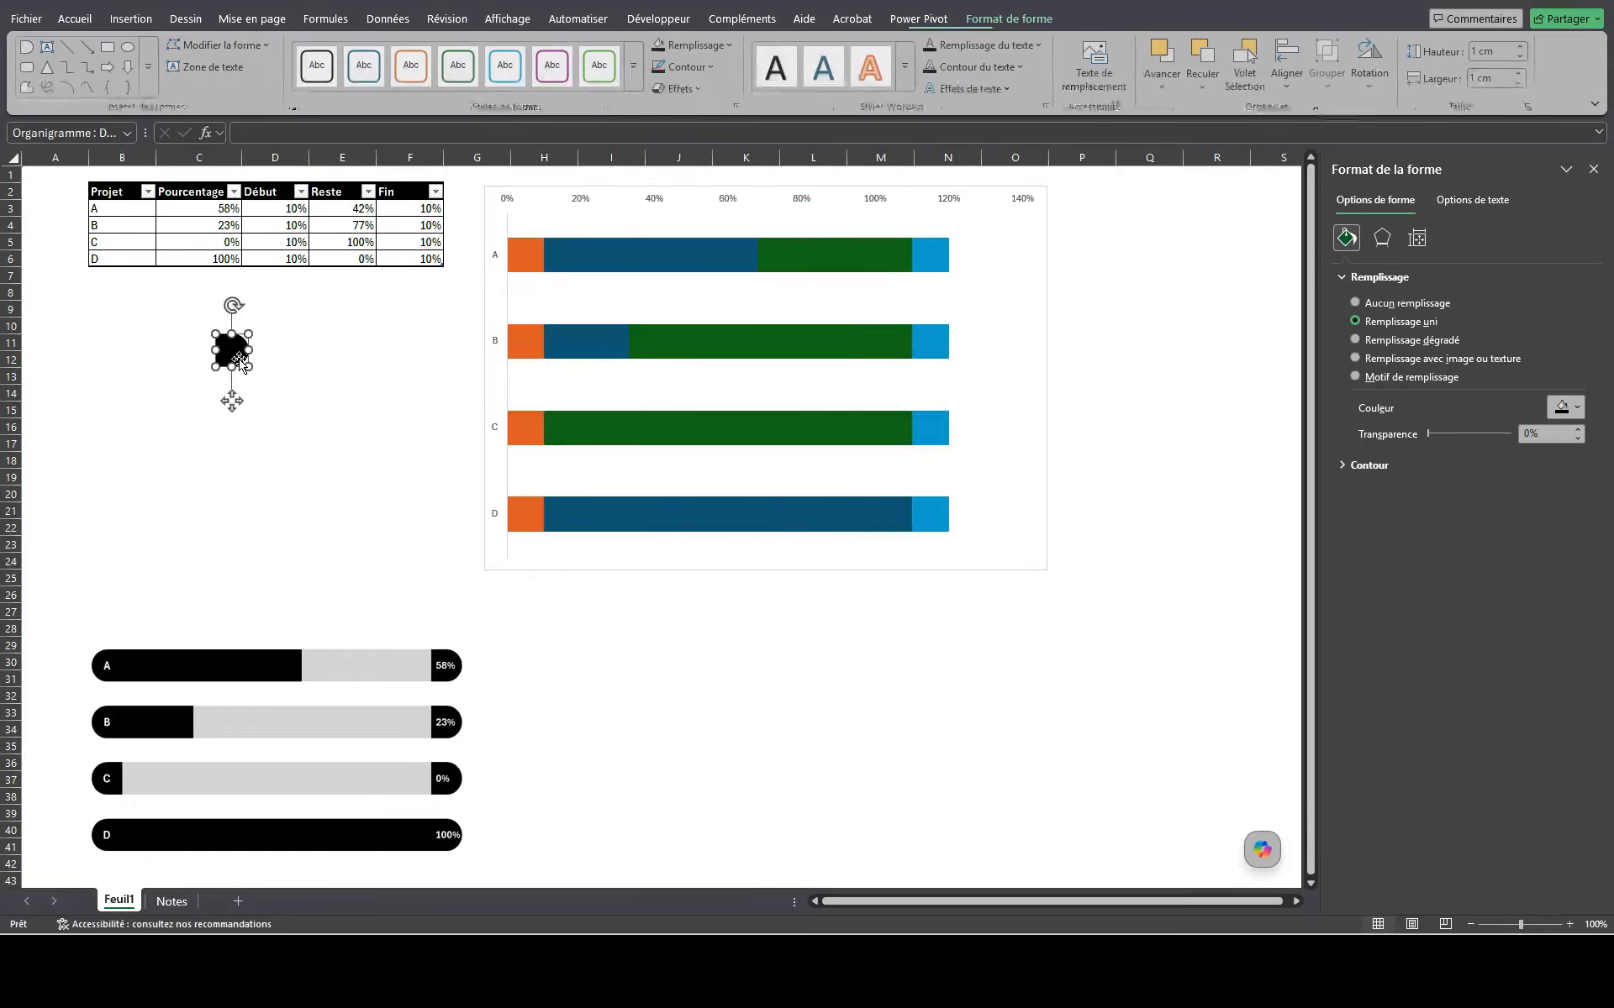
key("ctrl+d")
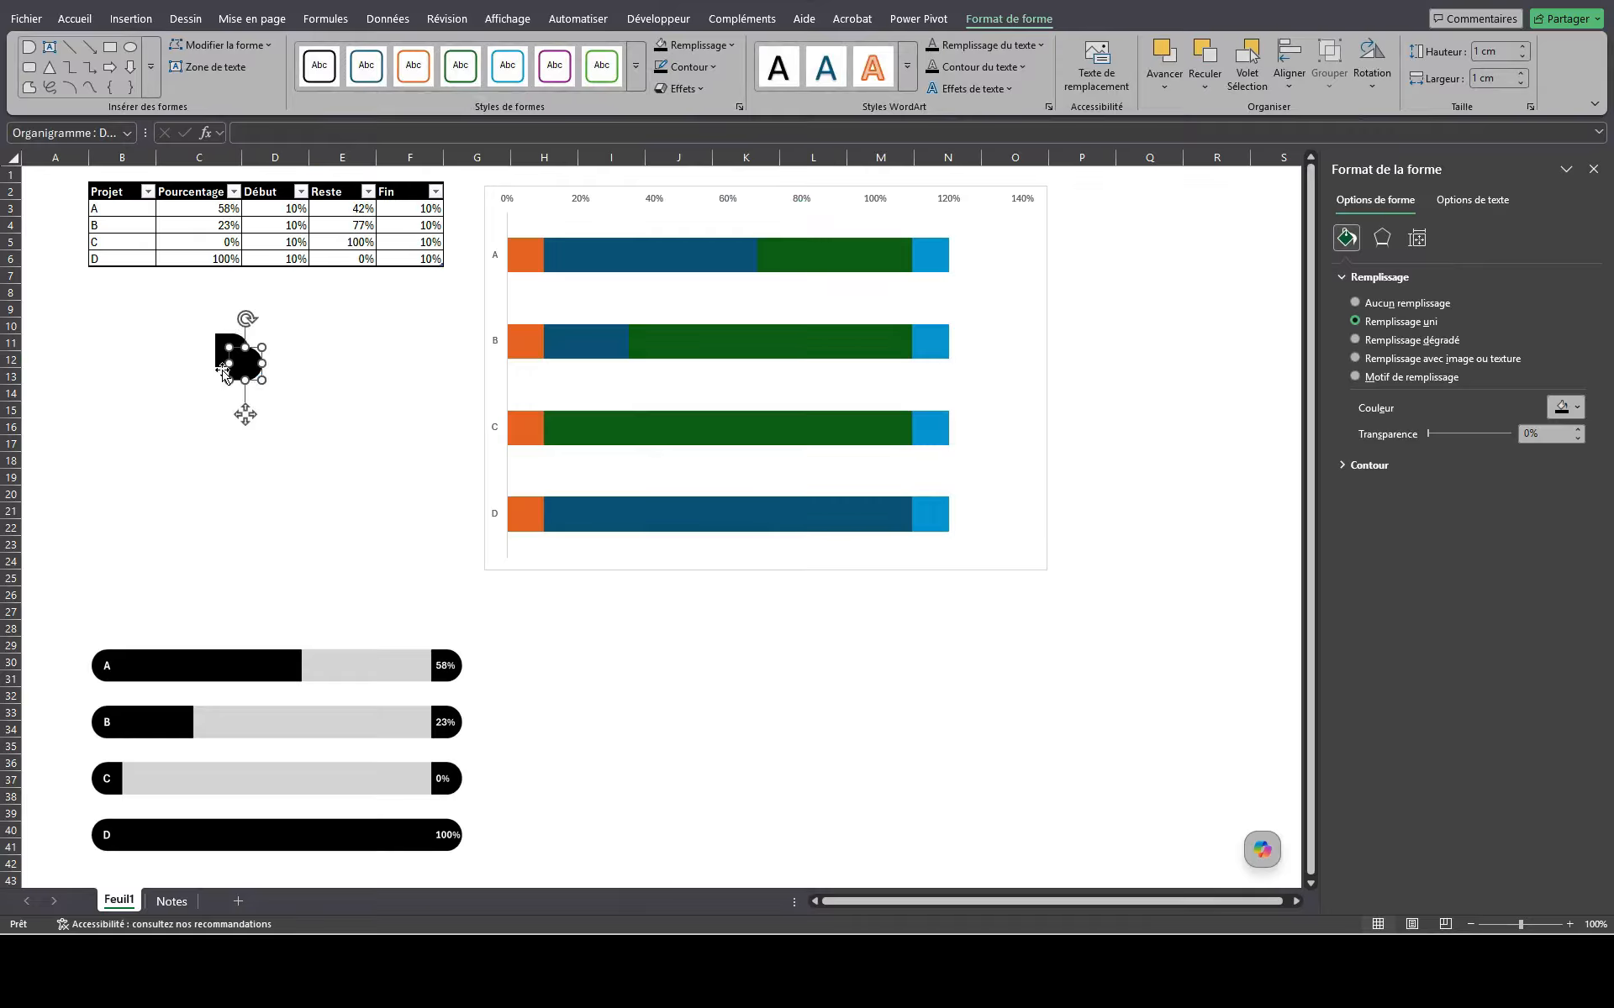
mouse_move(224, 372)
left_mouse_down()
mouse_move(162, 346)
mouse_move(184, 407)
mouse_move(163, 413)
left_mouse_up()
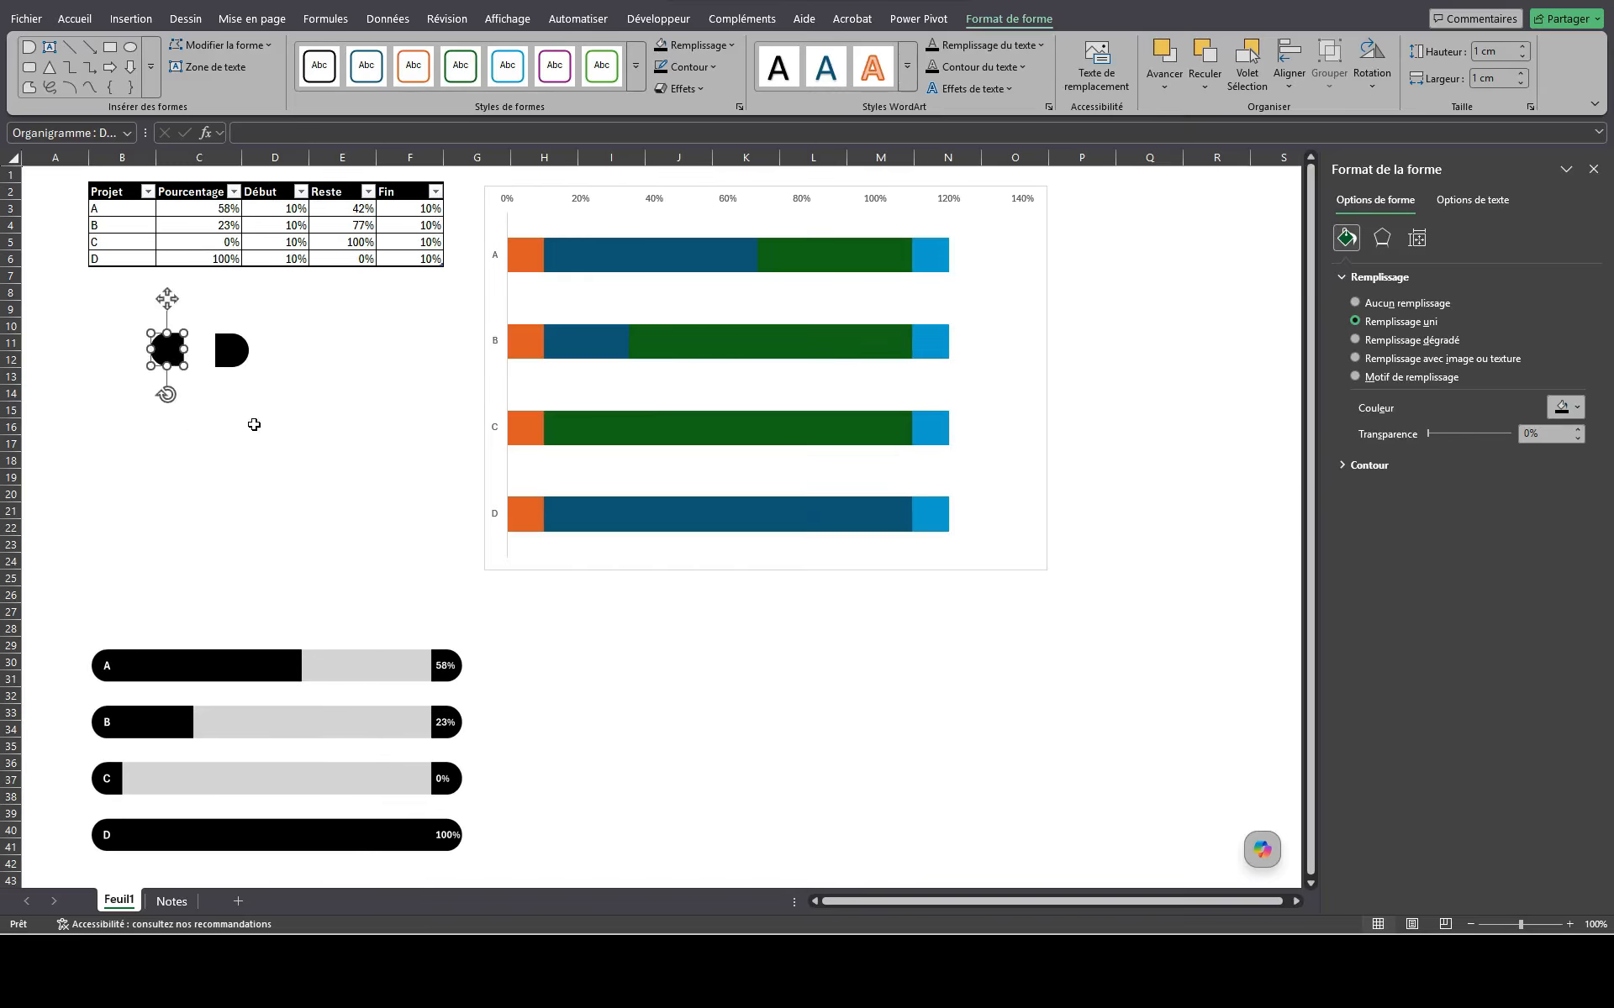
Step: Copy the left-rounded black shape and paste it as the fill of the chart's Début series
left_click(536, 256)
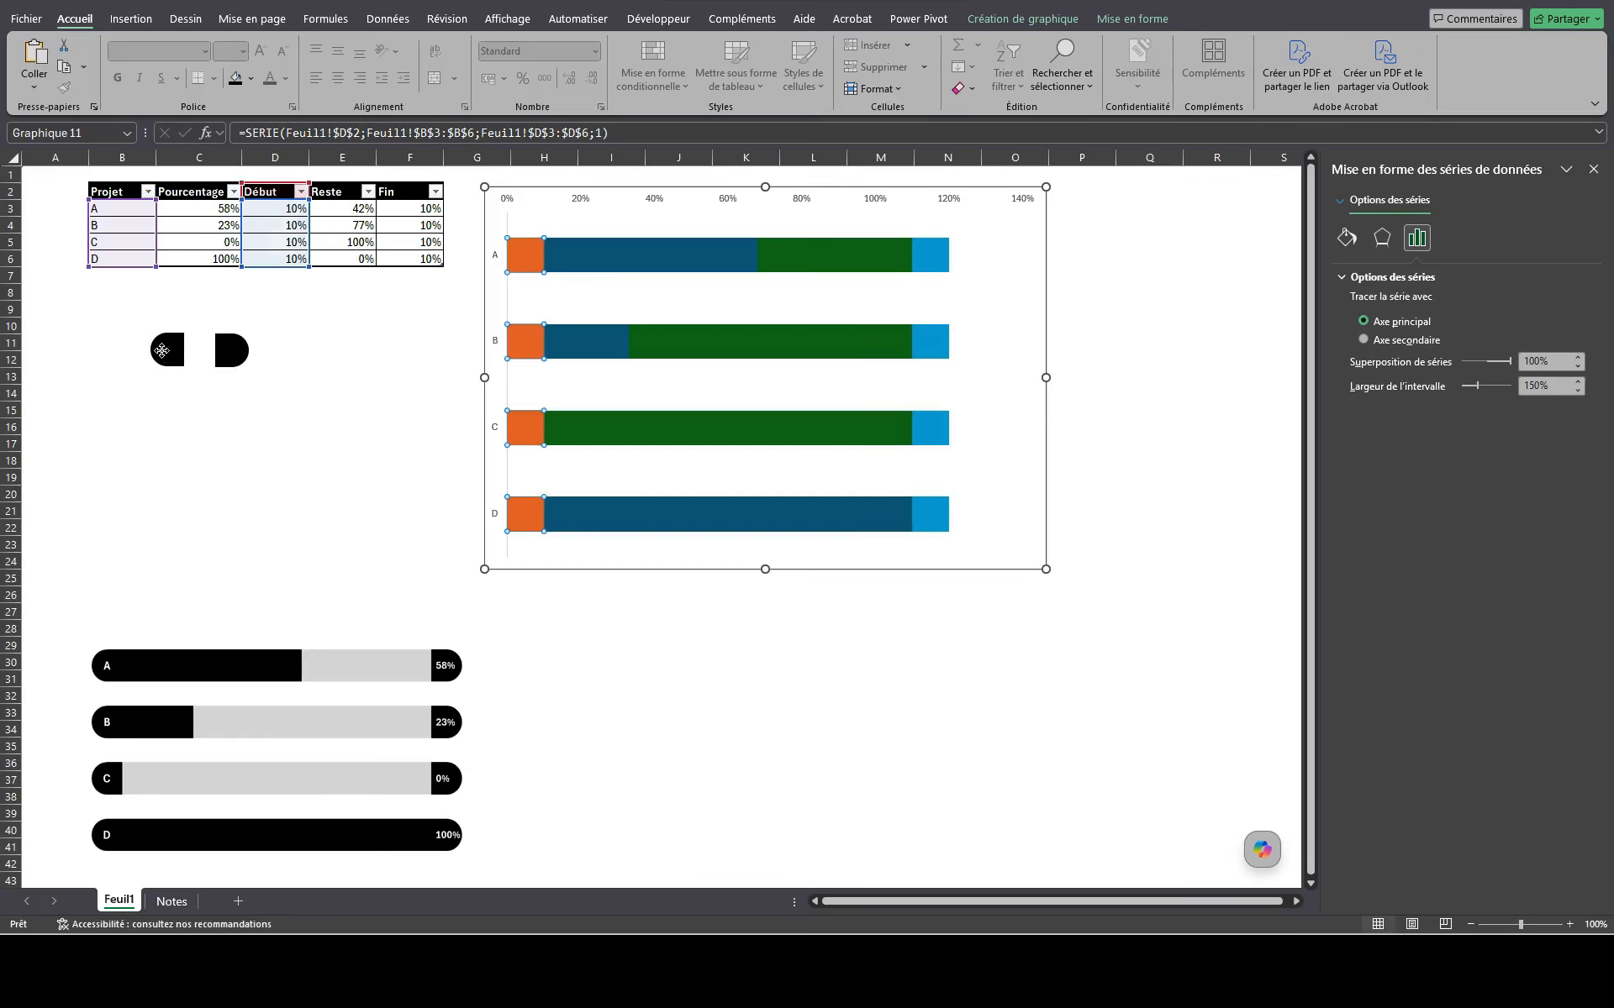
left_click(163, 353)
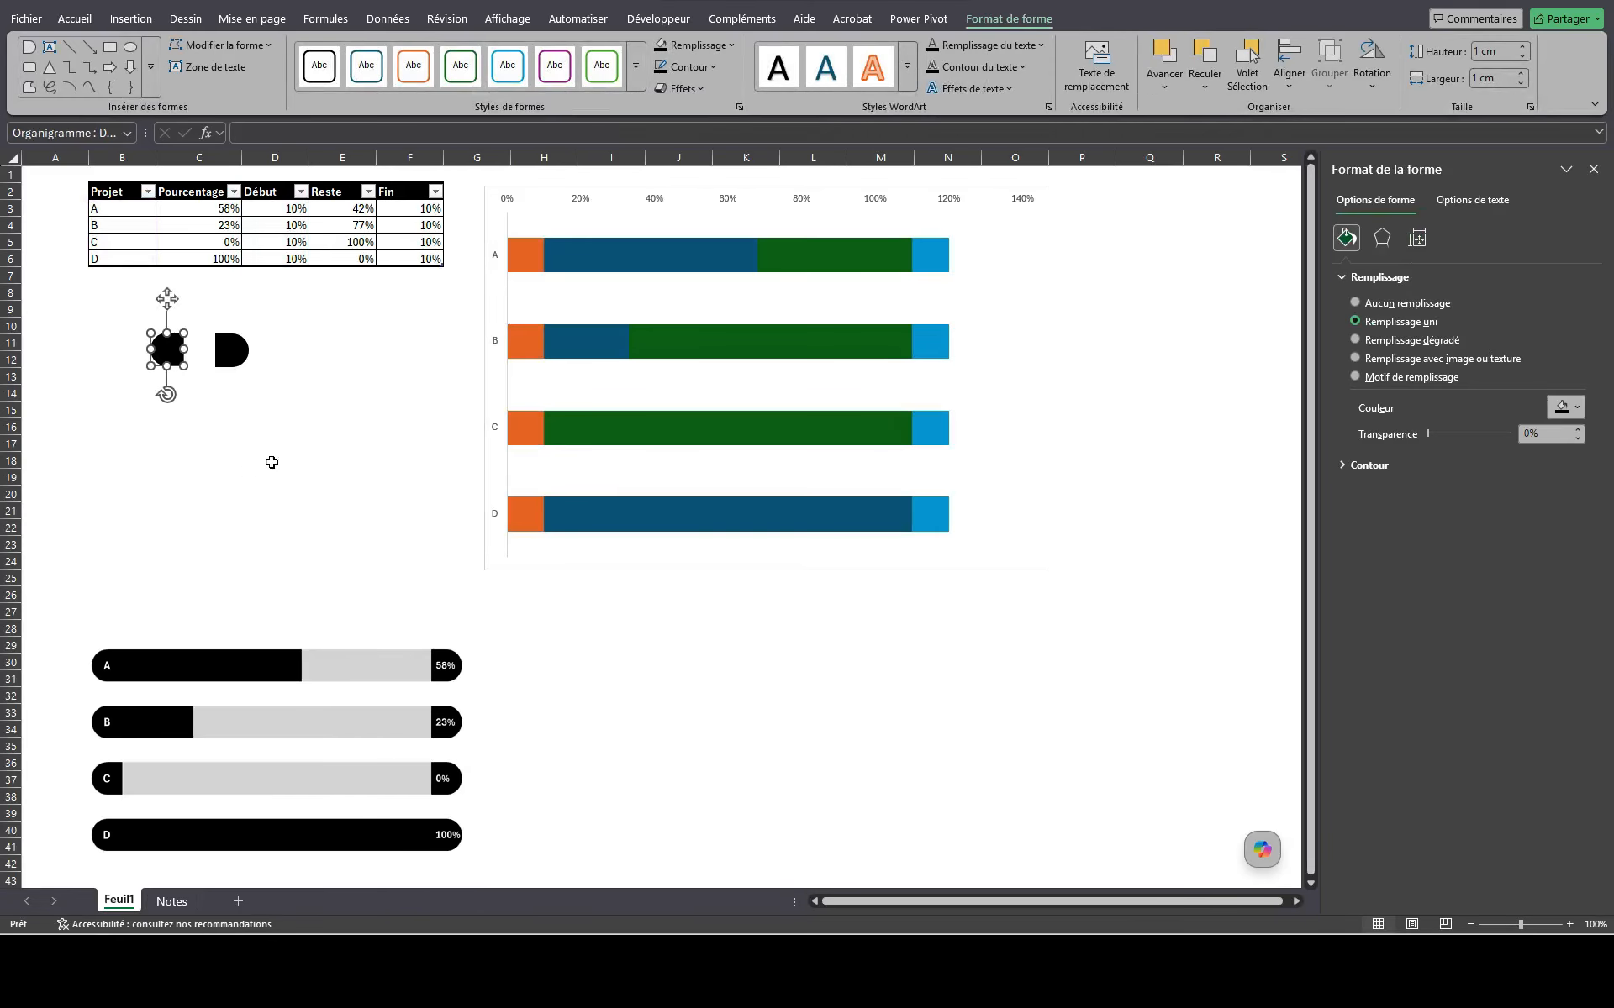
left_click(527, 269)
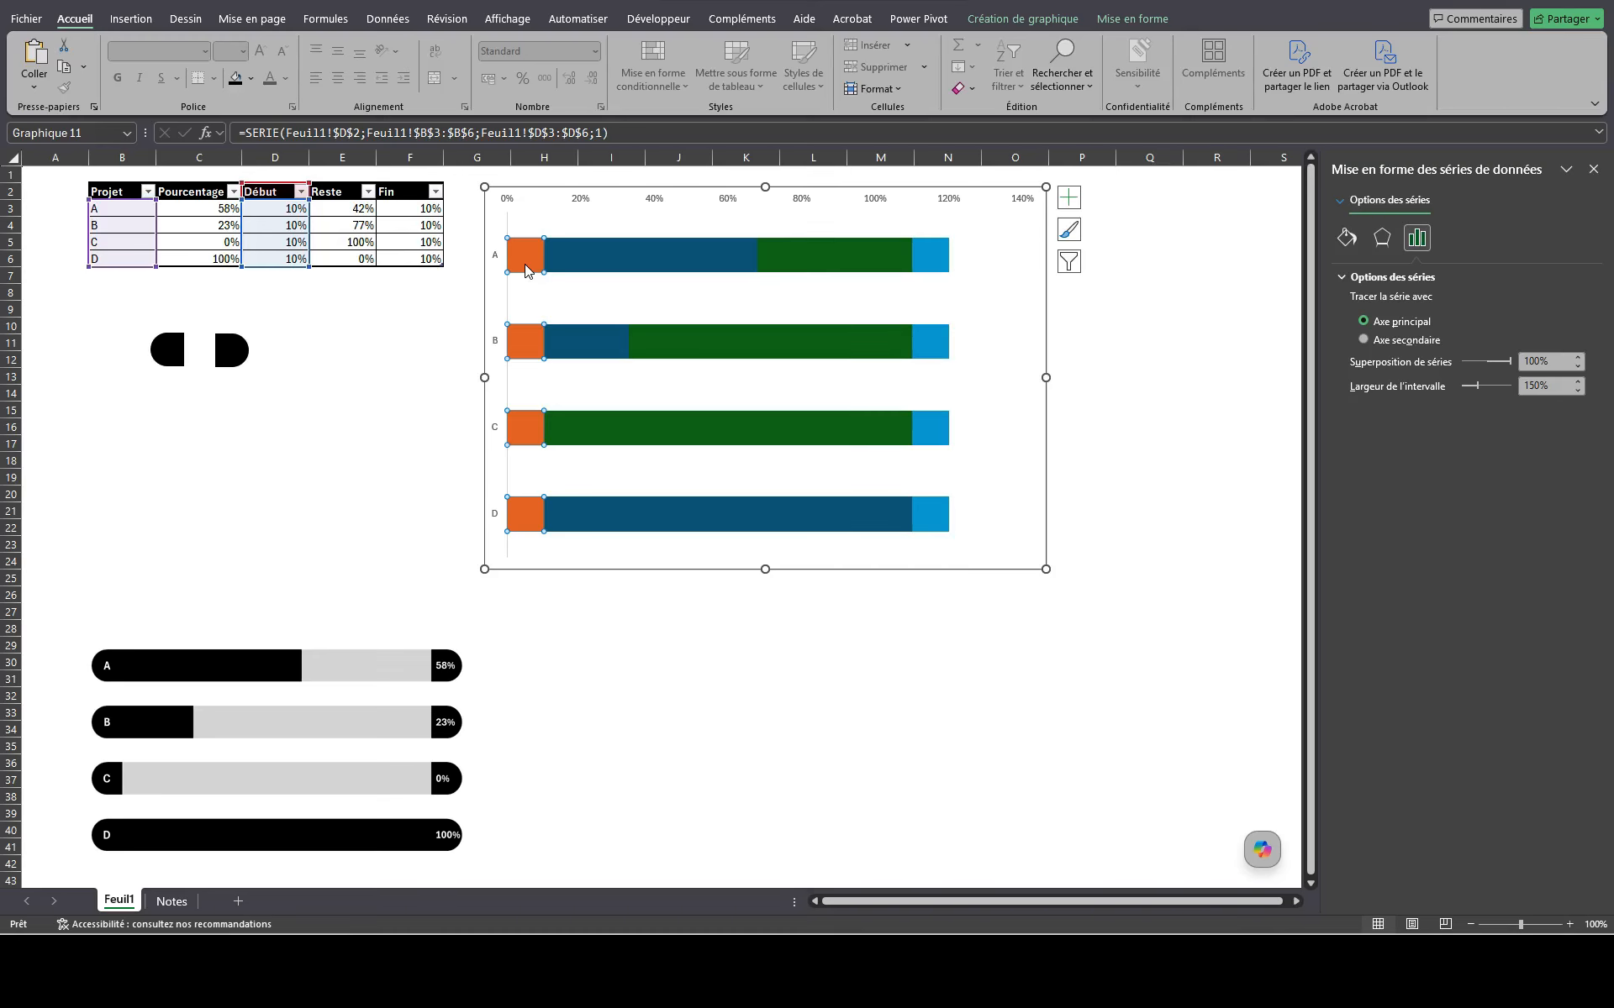
key("ctrl+v")
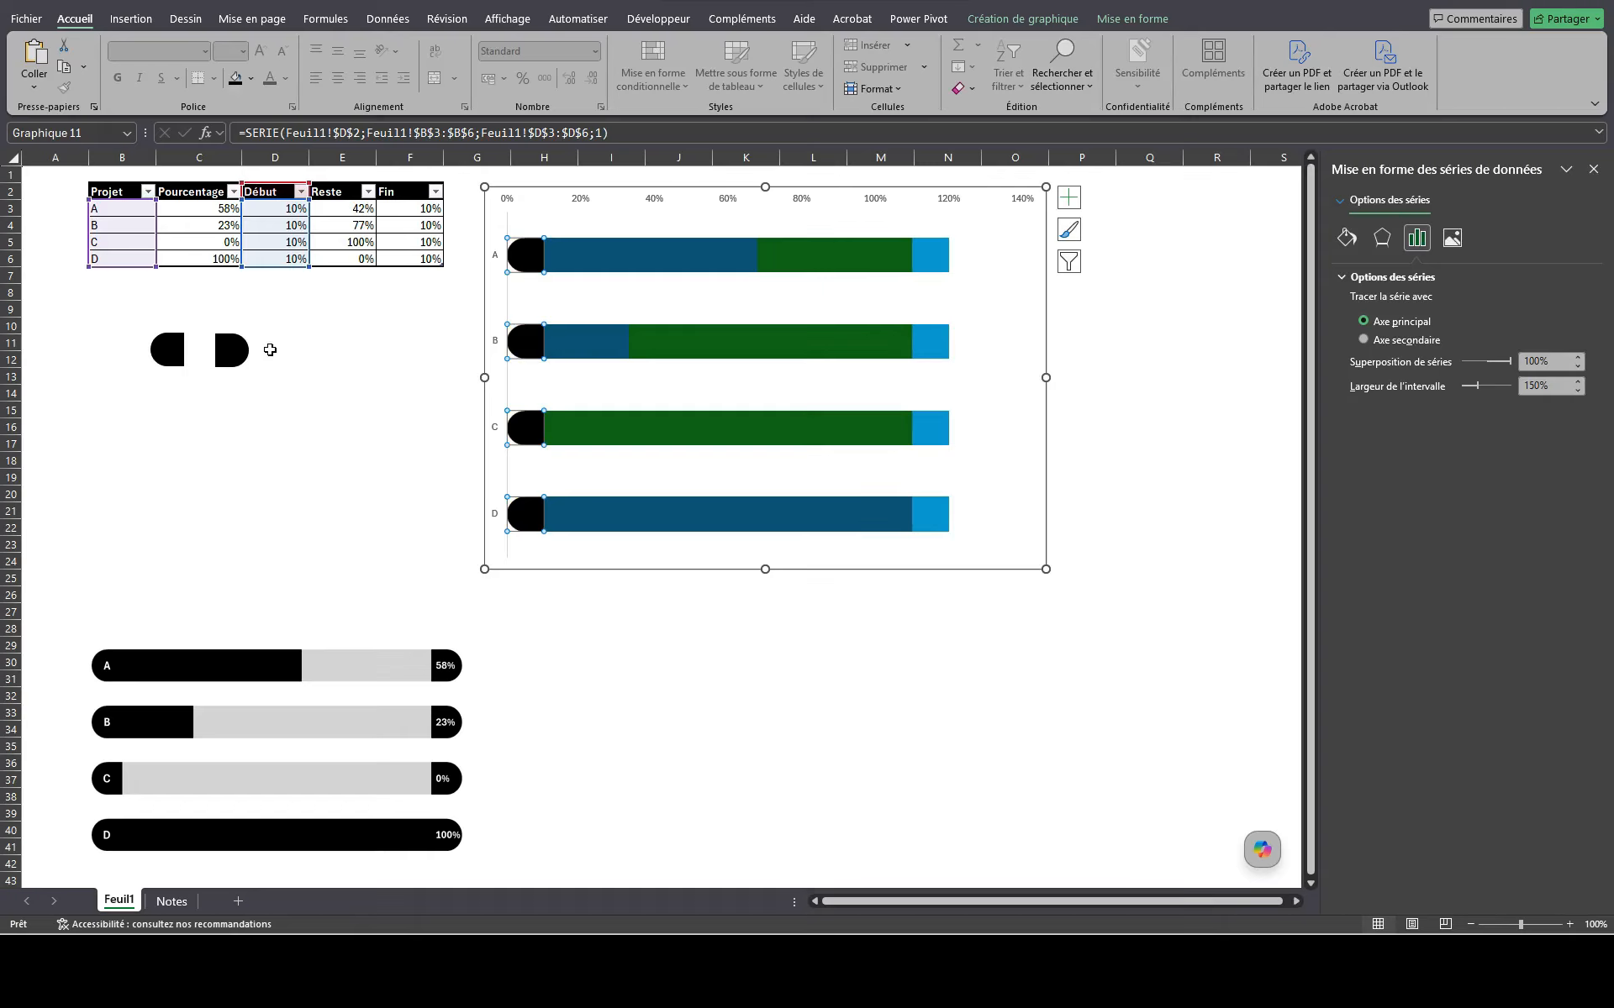
Step: Copy the right-rounded black shape and paste it as the fill of the chart's Fin series
left_click(242, 360)
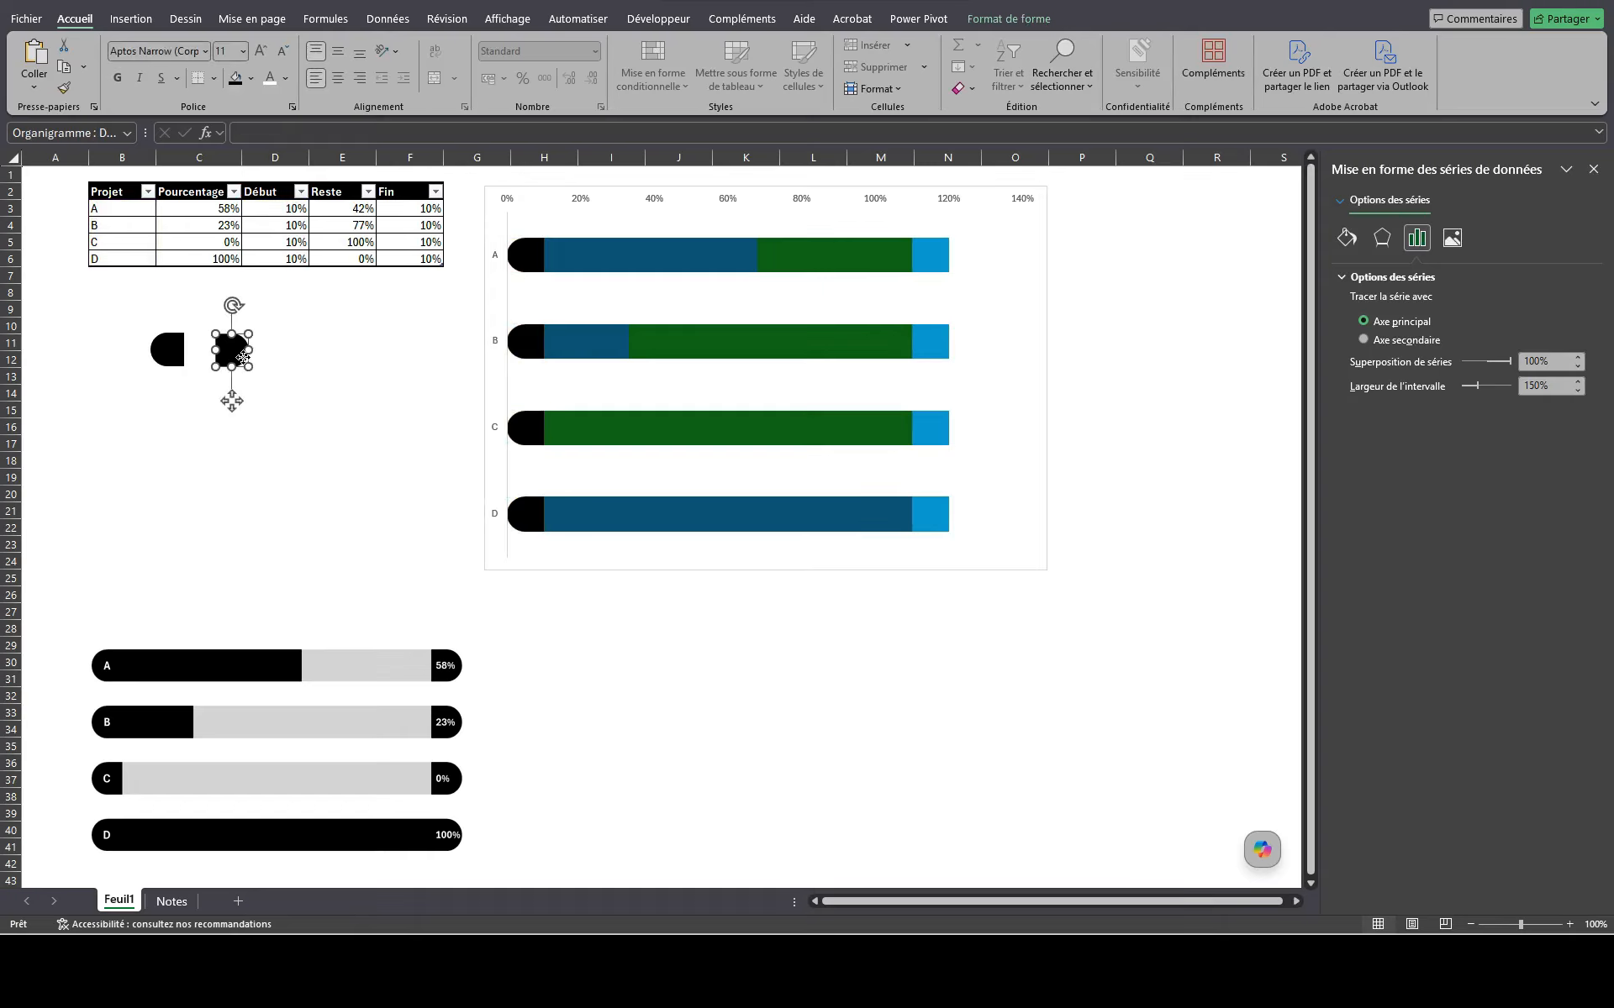
left_click(930, 257)
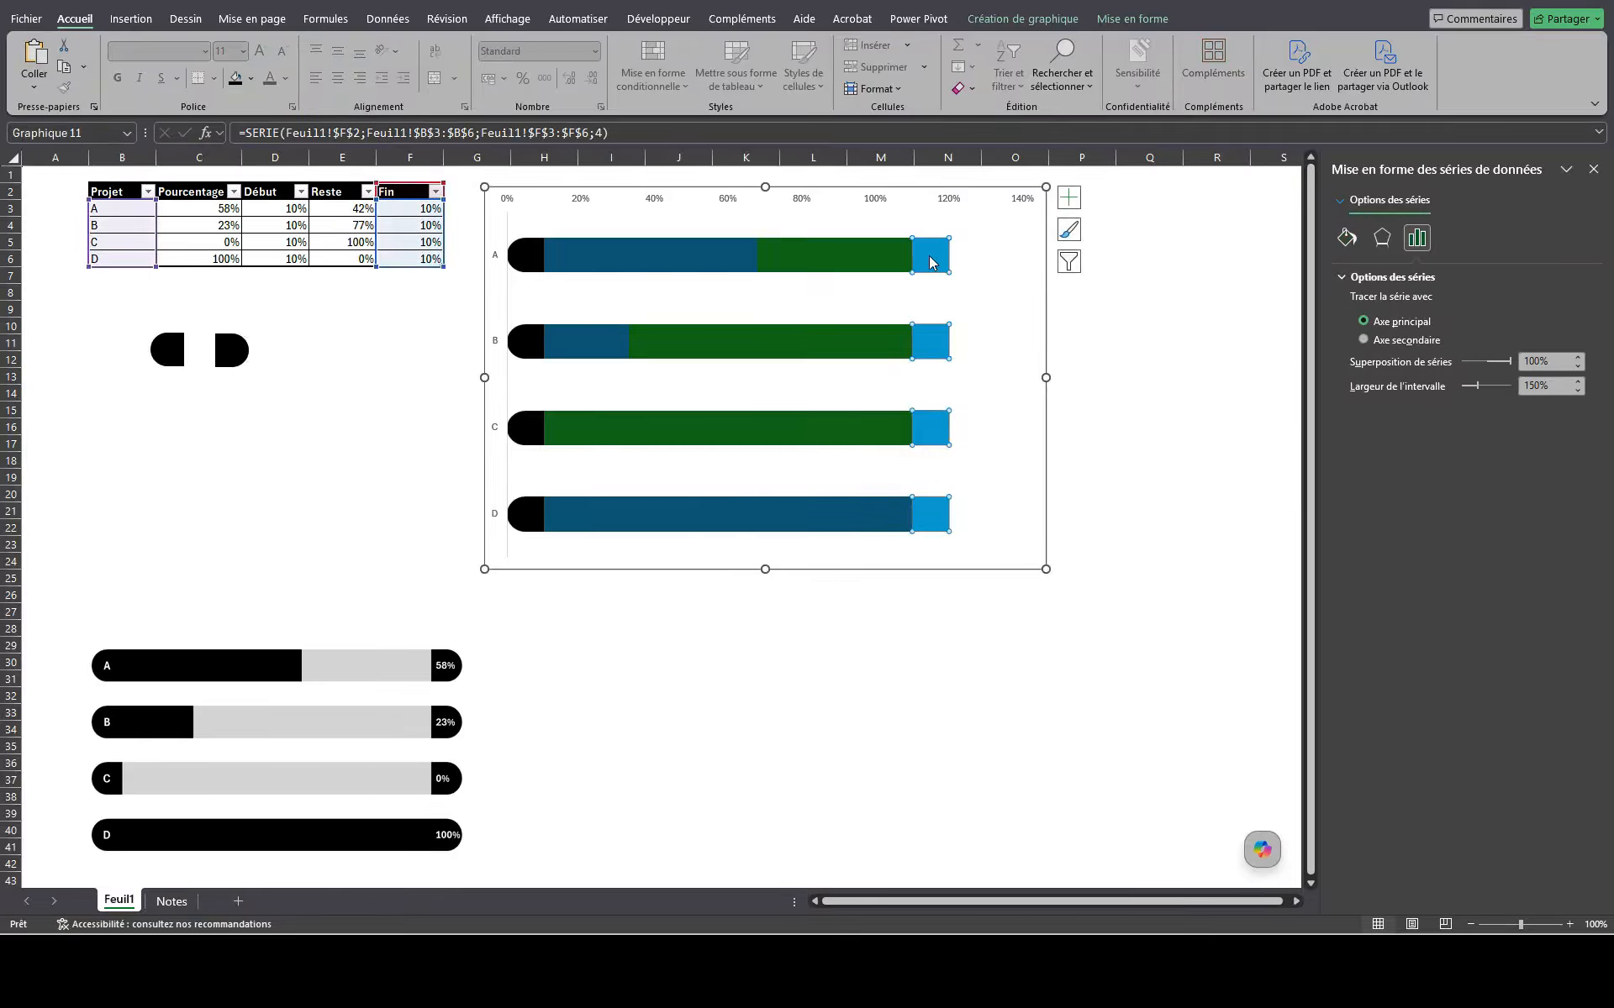
key("ctrl+v")
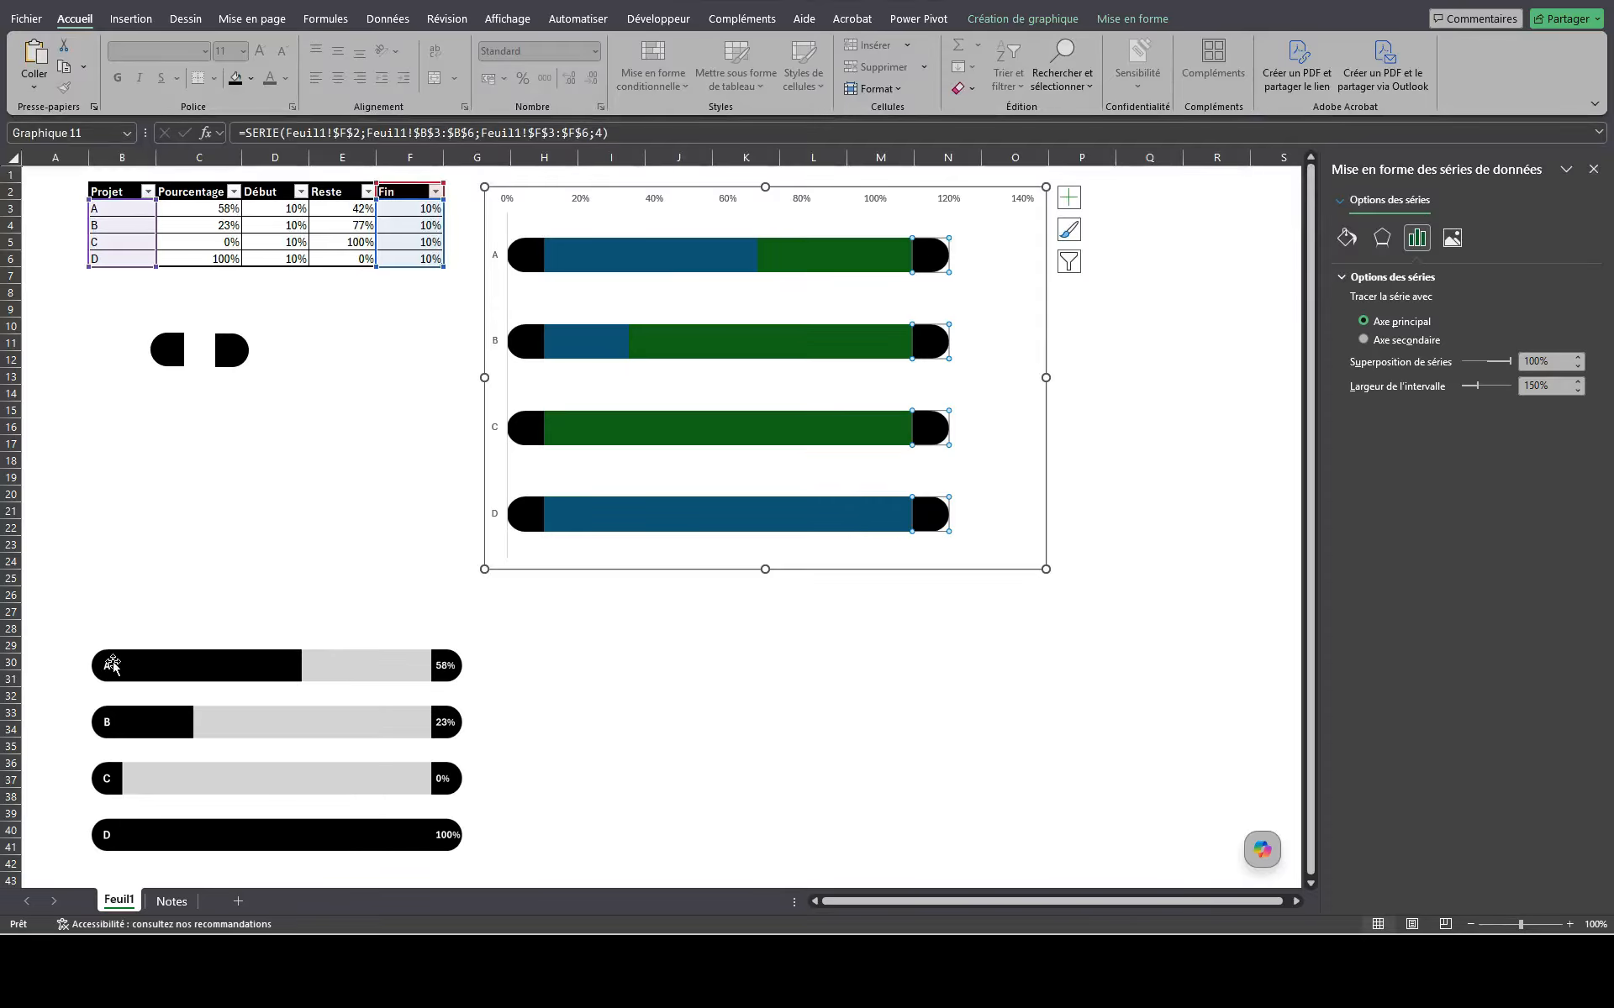
Step: Add data labels to the Début series and make their text white
left_click(528, 259)
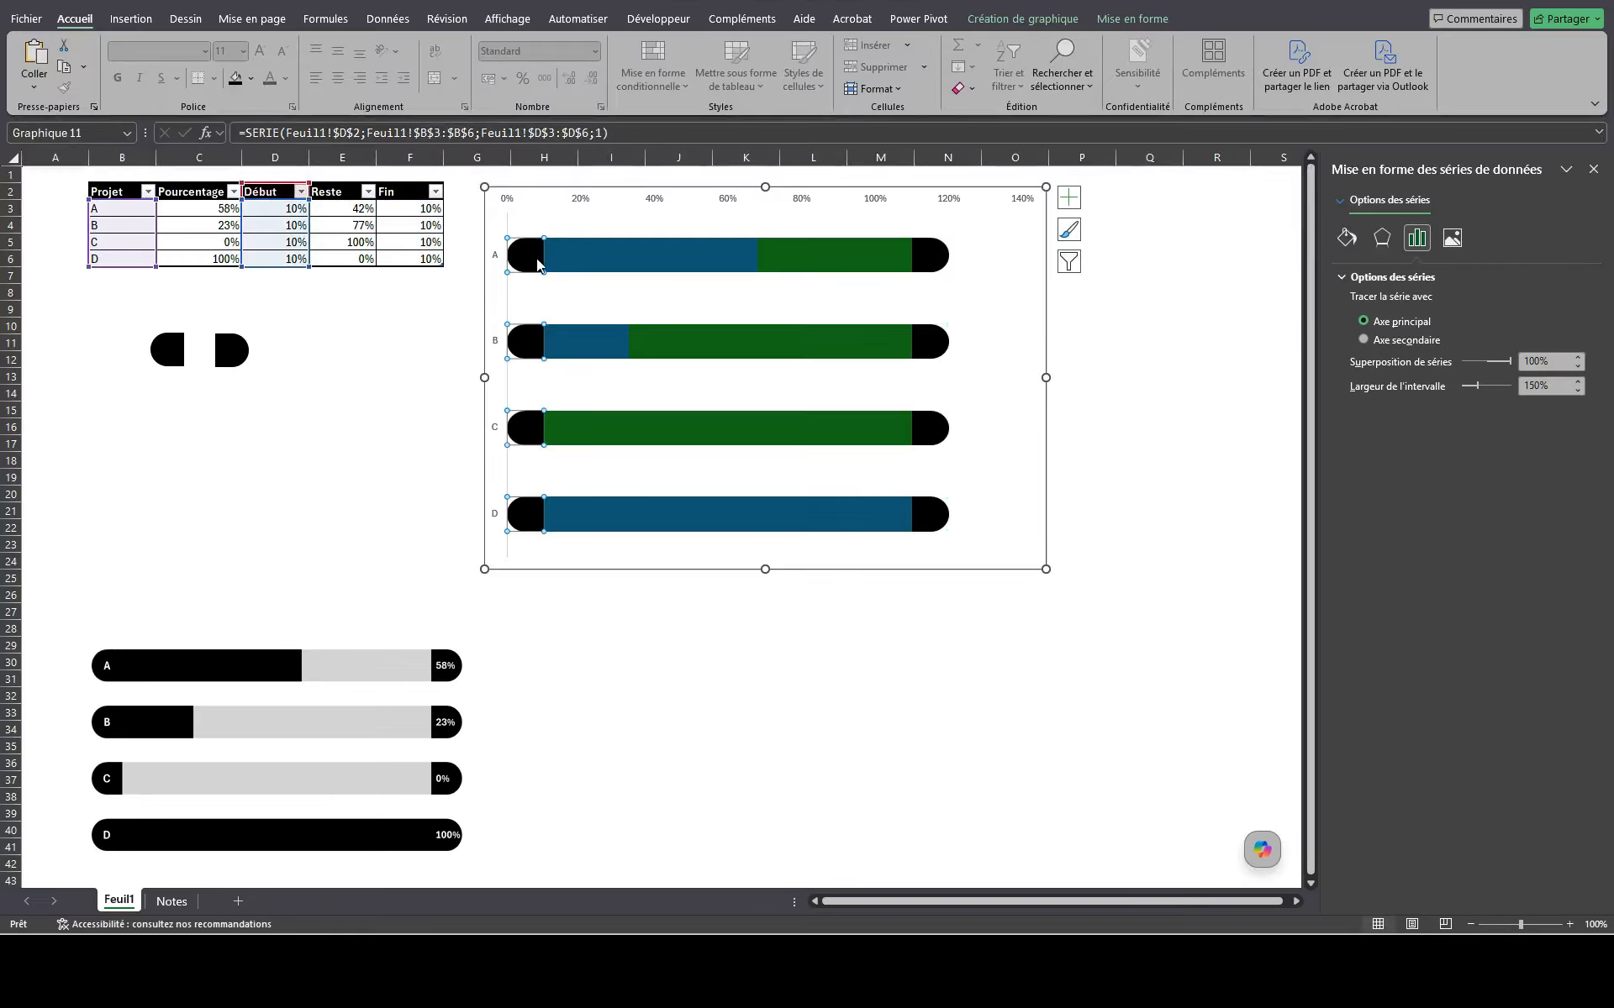
left_click(1069, 198)
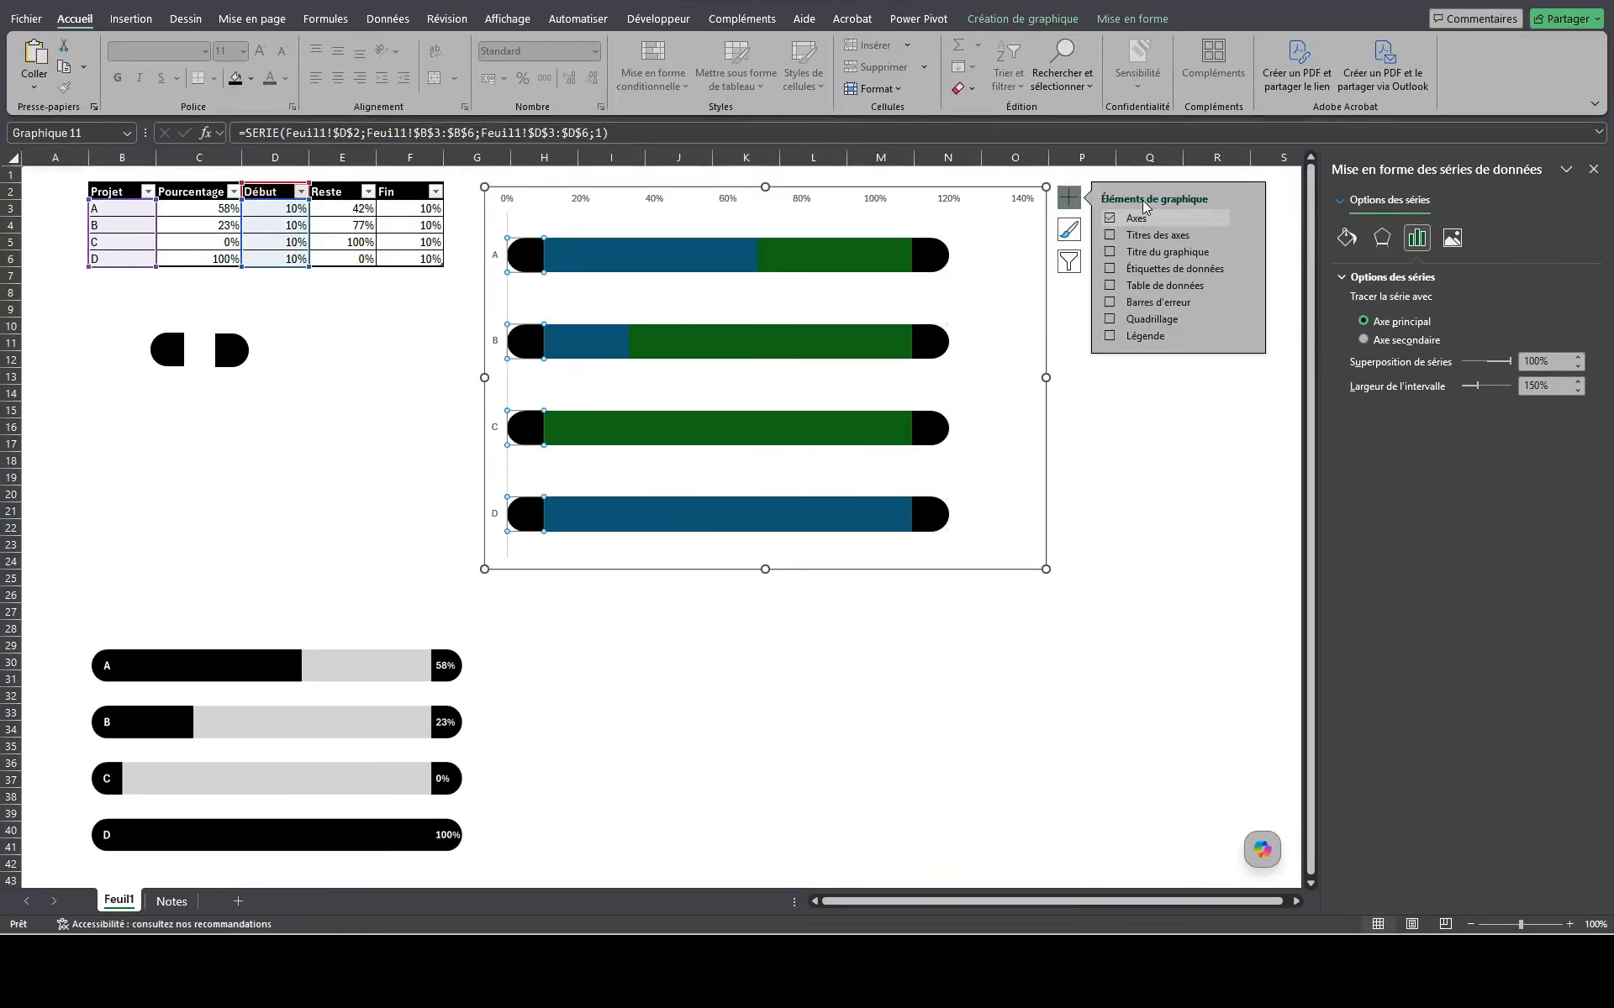
left_click(1247, 269)
left_click(1323, 355)
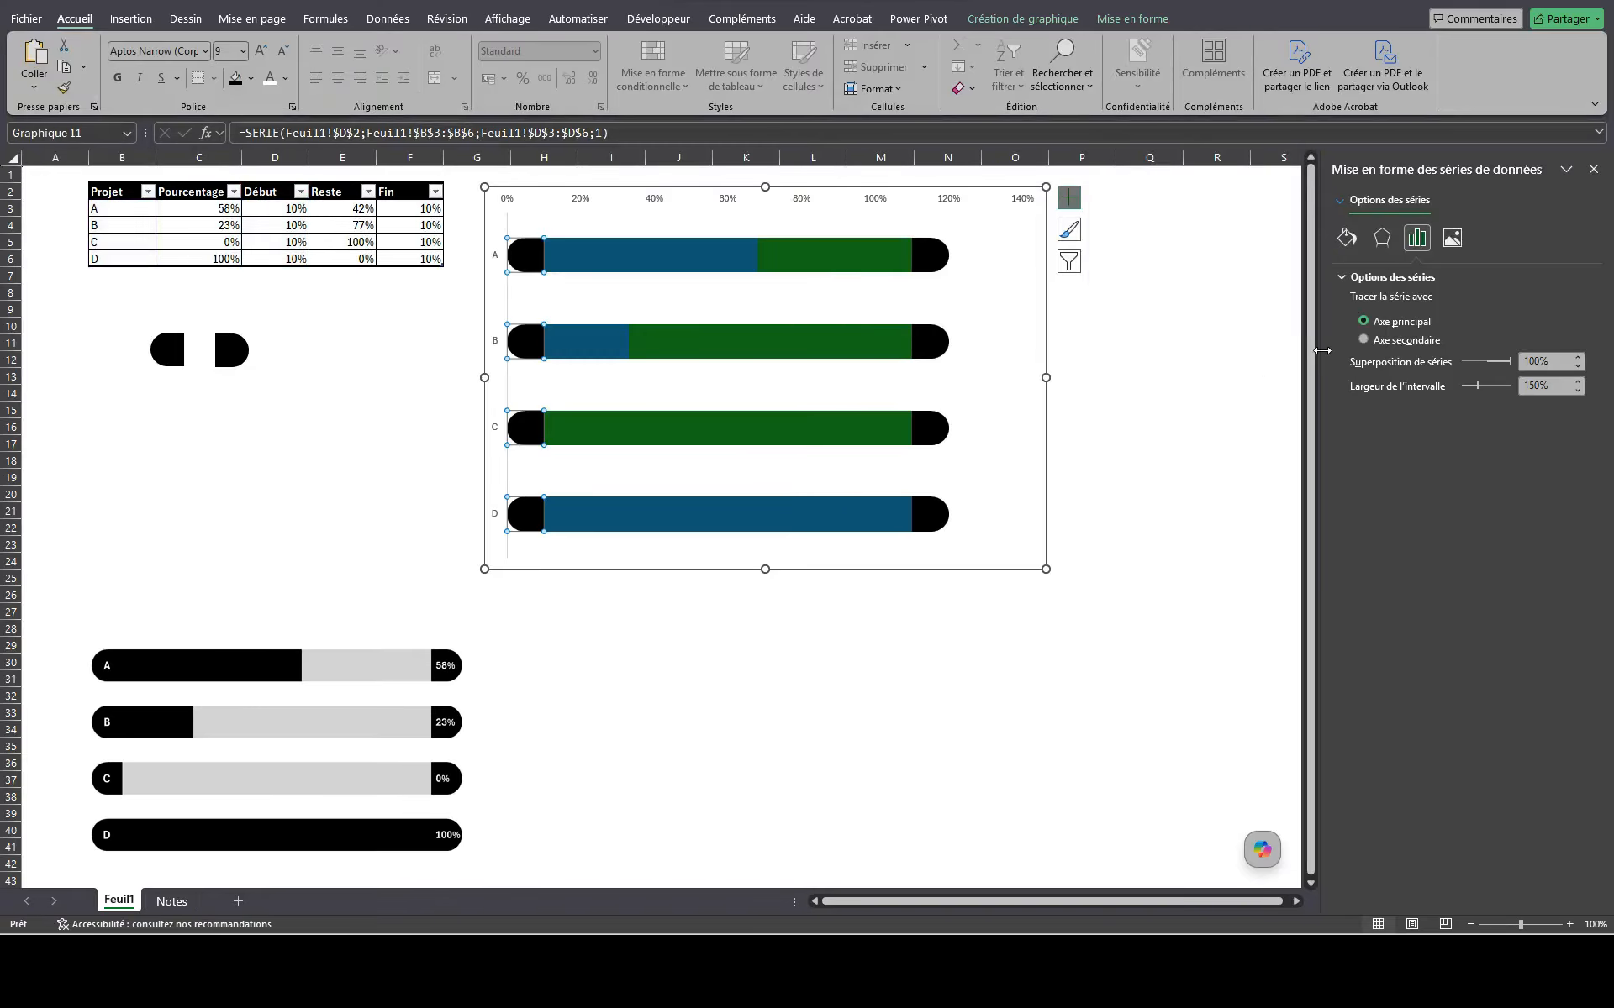
left_click(1452, 239)
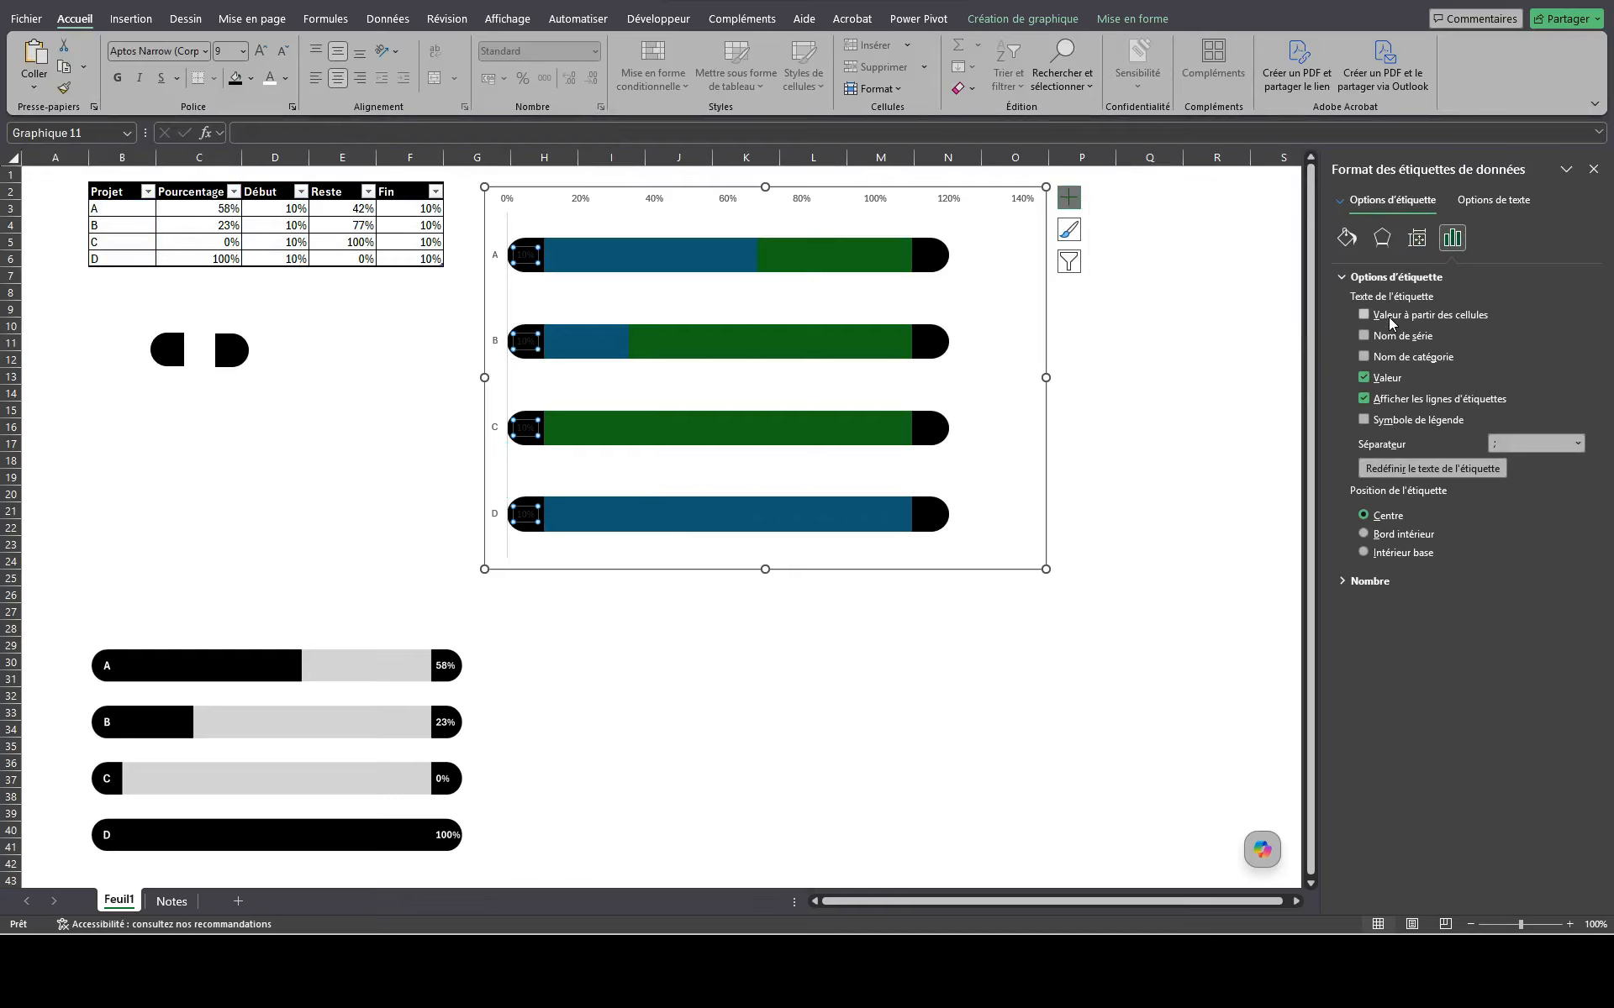
left_click(274, 79)
Step: Show the project names from cells B3:B6 in the Début labels instead of the series values, without leader lines
left_click(1385, 314)
left_click_drag(126, 208, 130, 256)
left_click(707, 627)
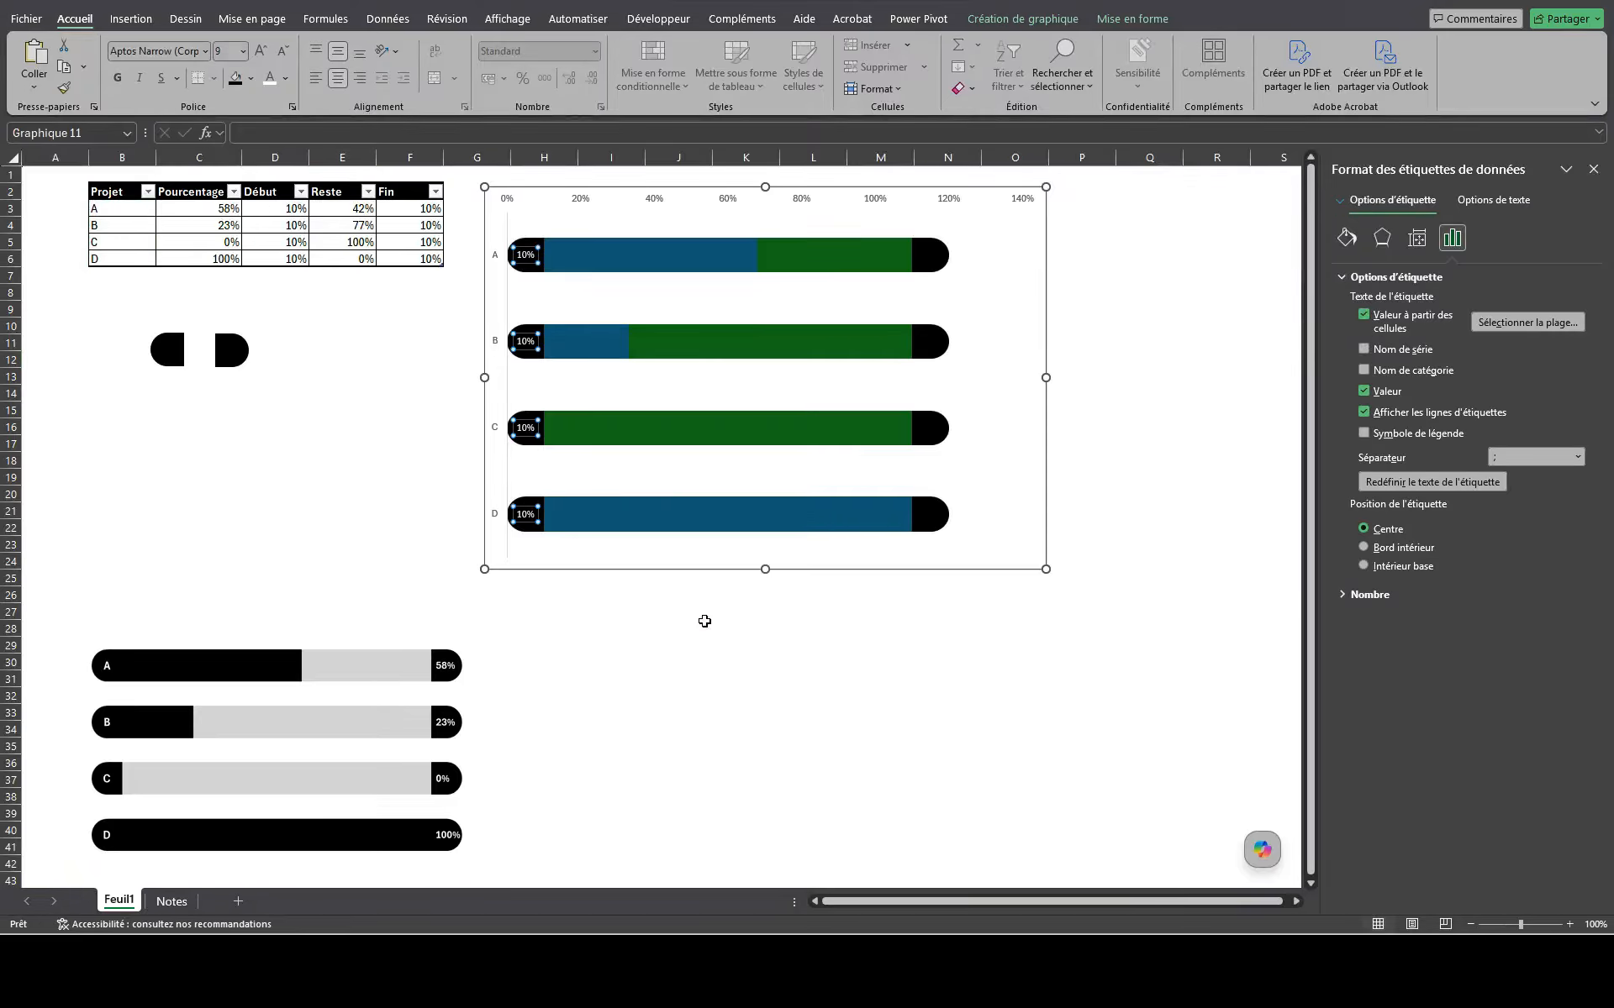
left_click(1364, 391)
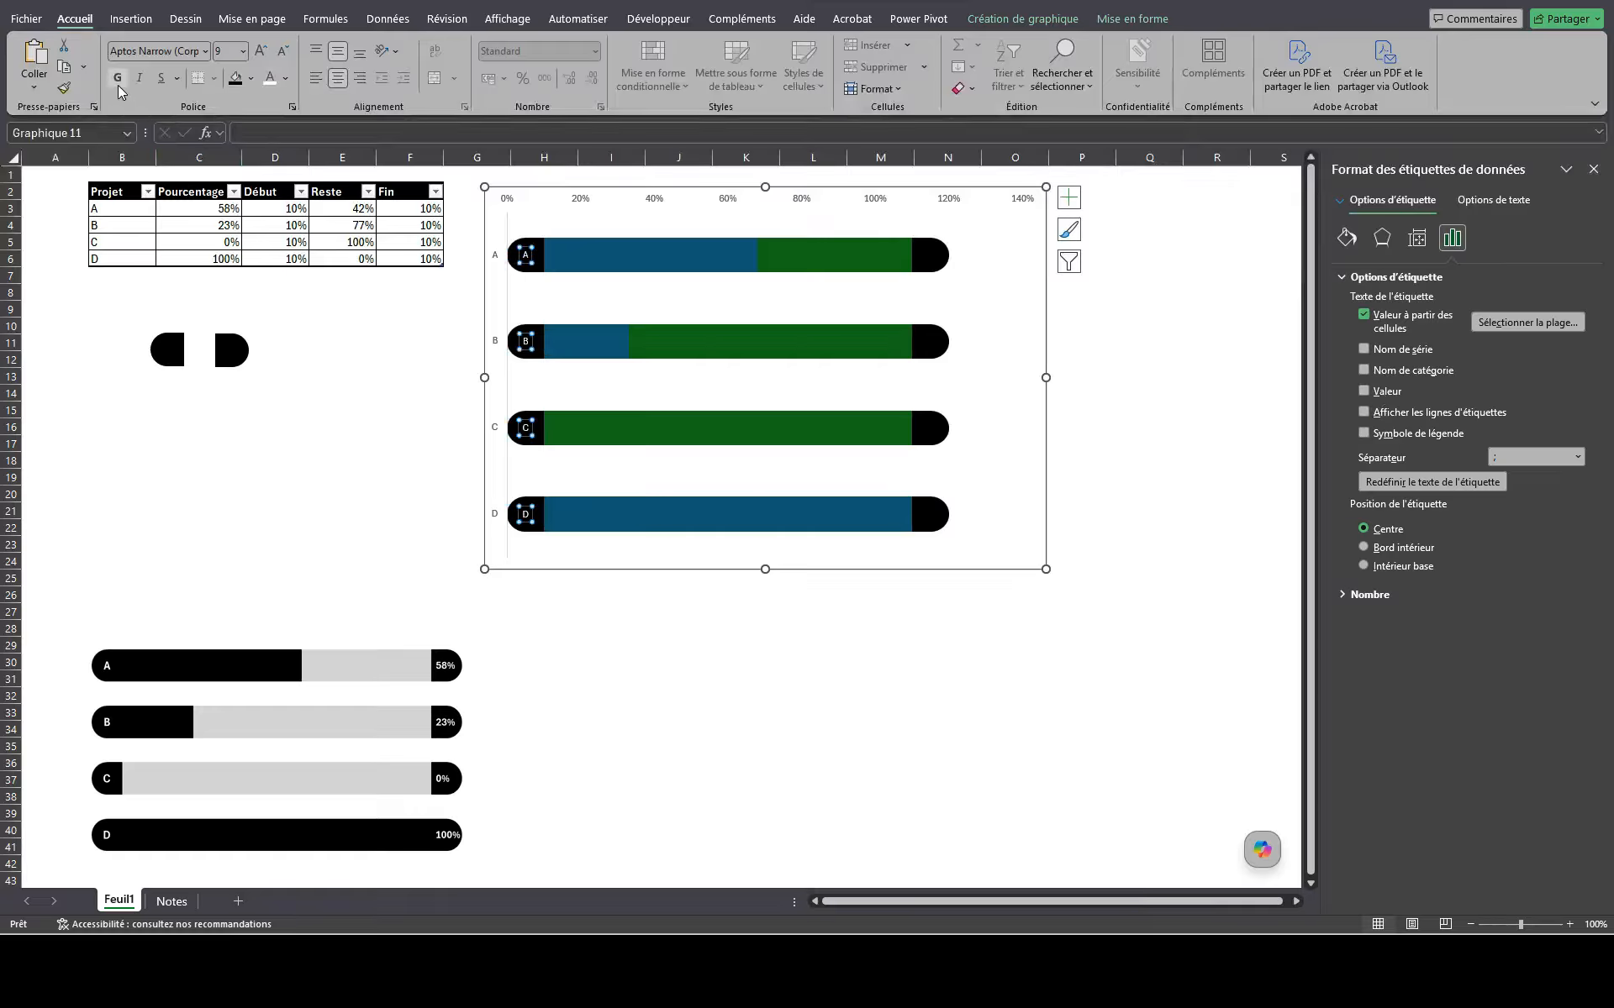
Step: Make the Début labels bold at font size 12
left_click(261, 52)
left_click(260, 52)
left_click(260, 52)
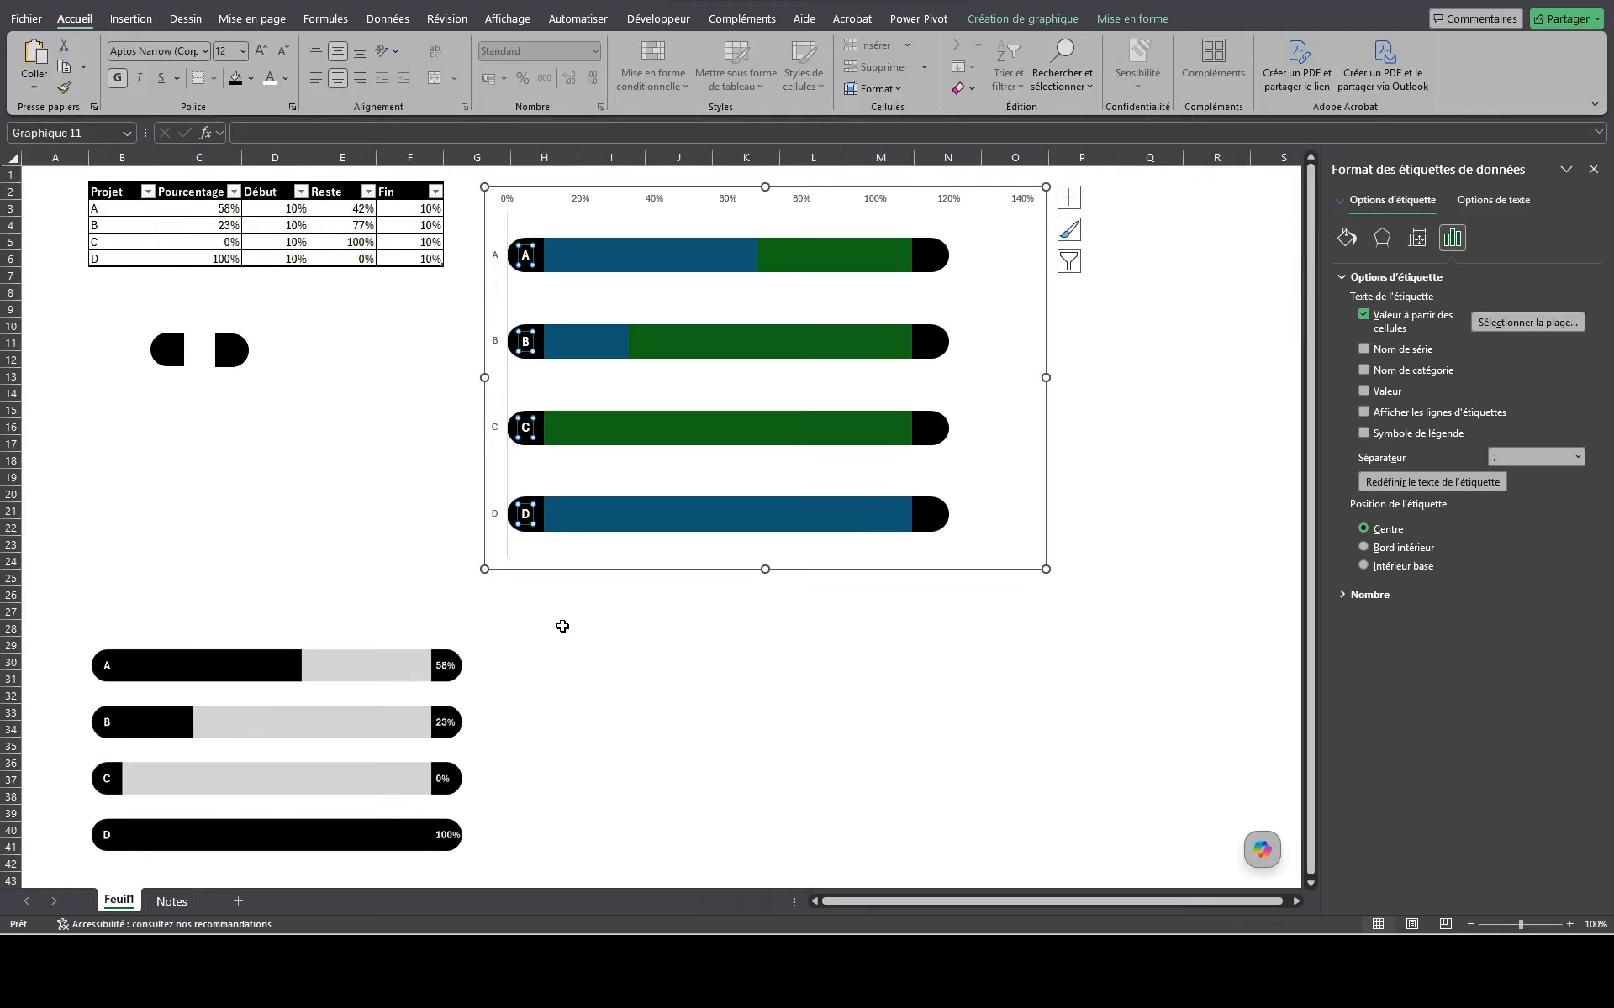
Step: Add data labels to the Fin series taken from cells C3:C6, with the series value and leader lines turned off
left_click(935, 260)
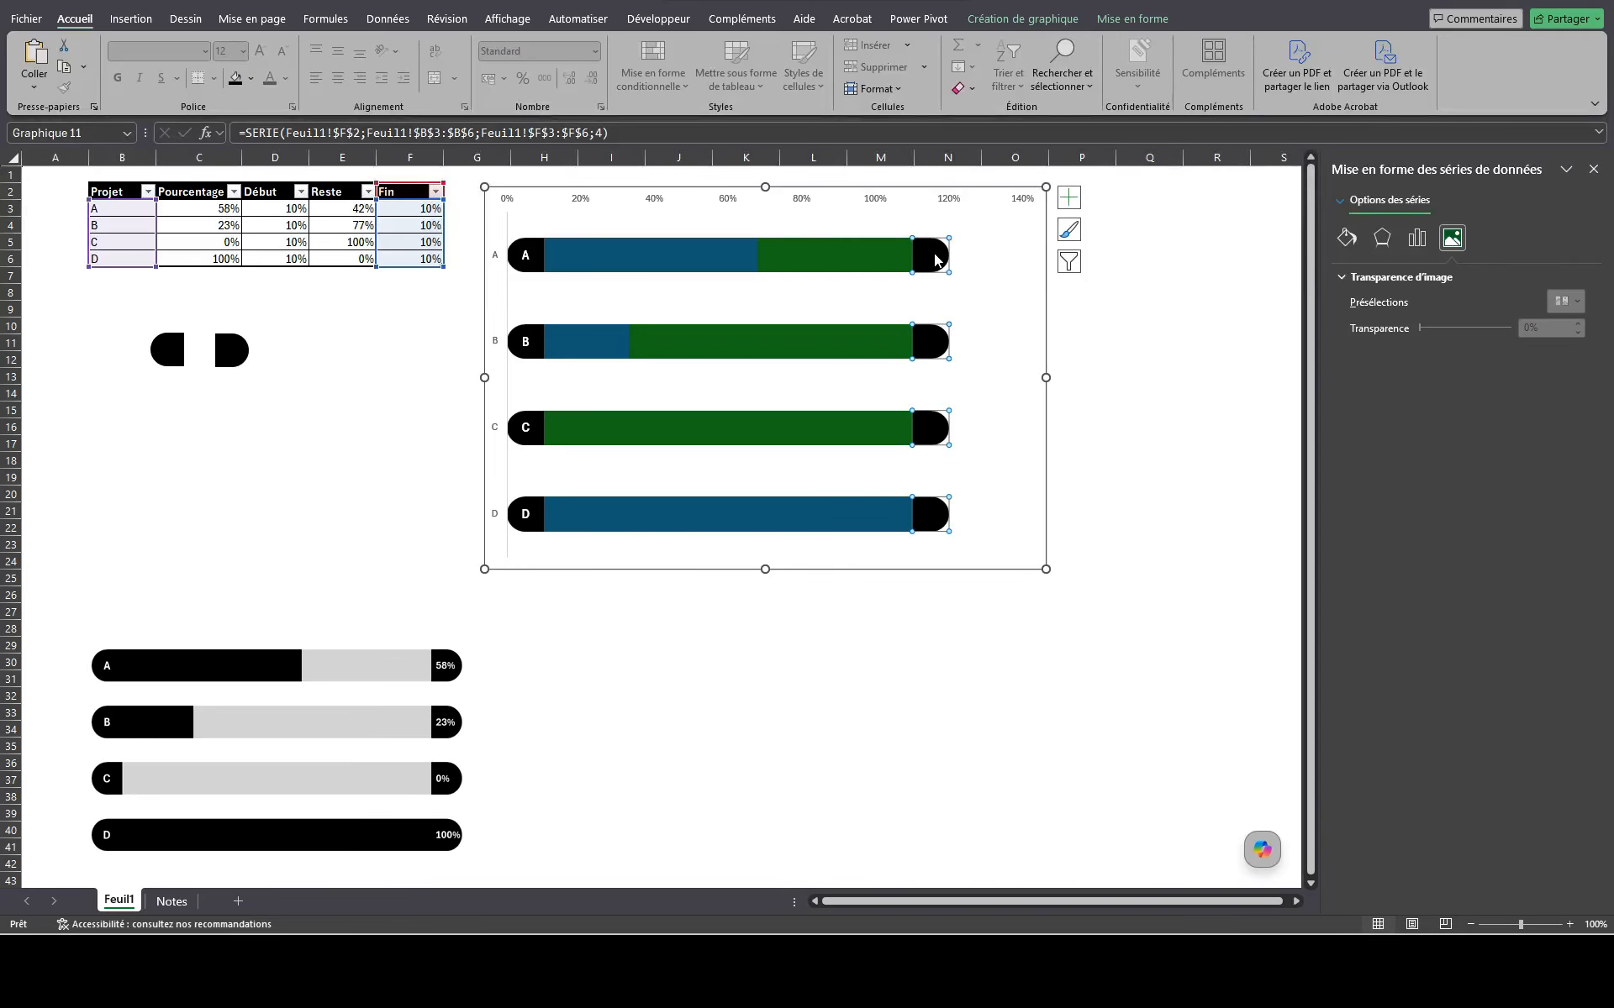
left_click(1068, 197)
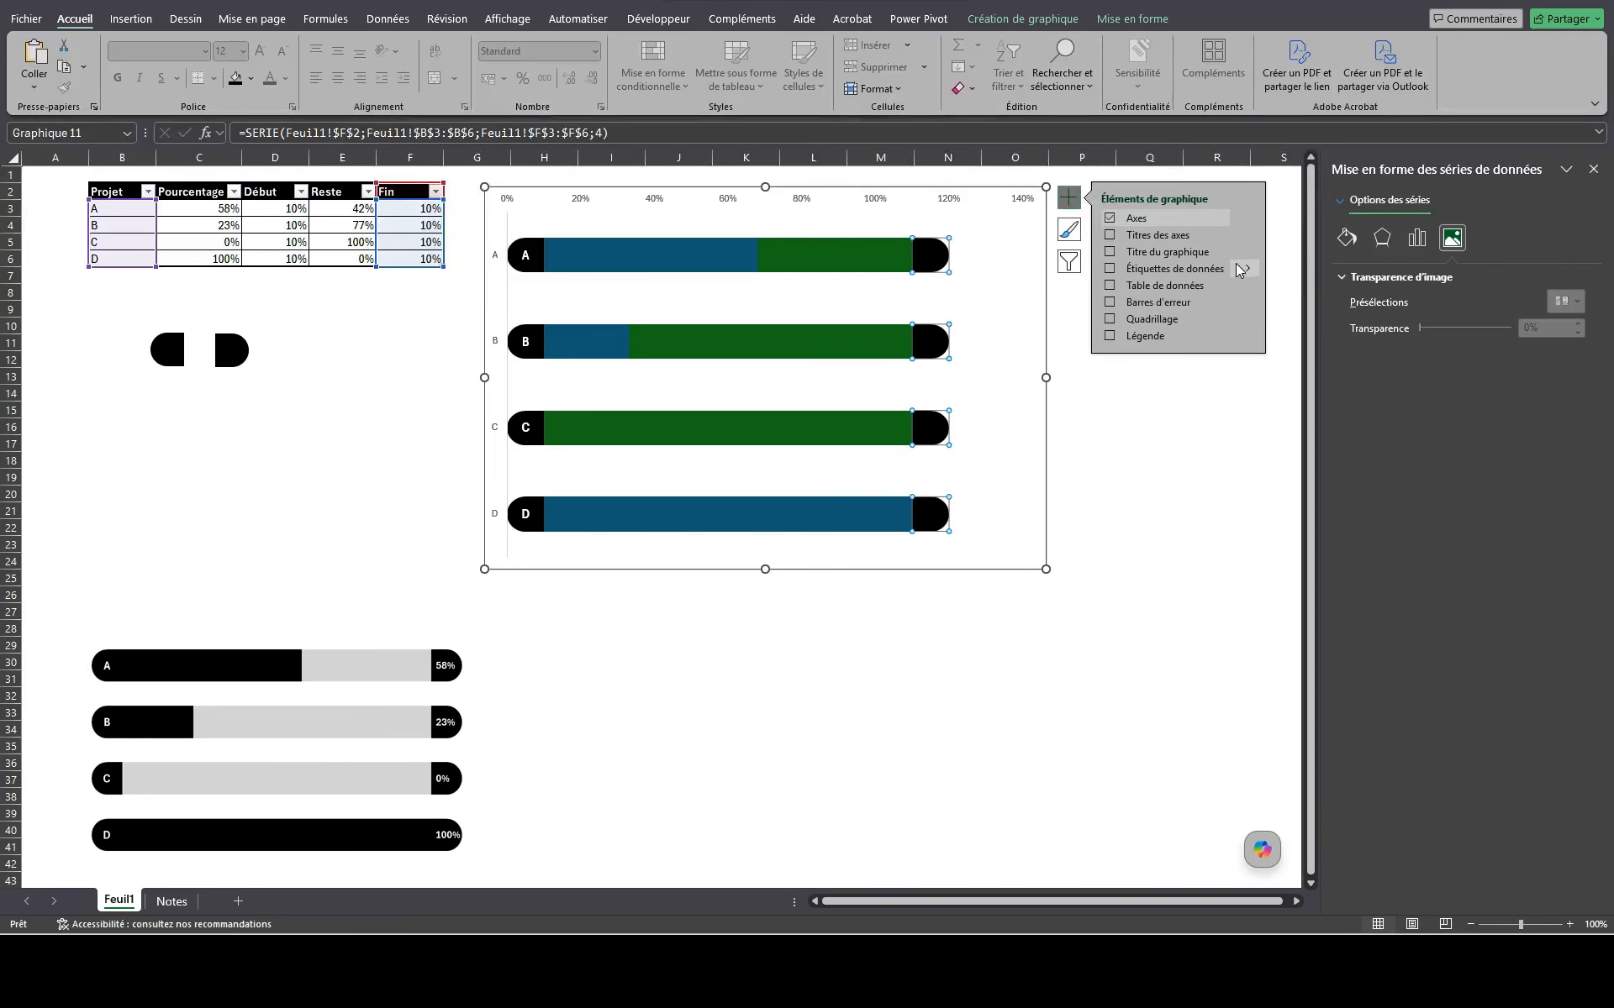
mouse_move(1246, 277)
left_click(1354, 354)
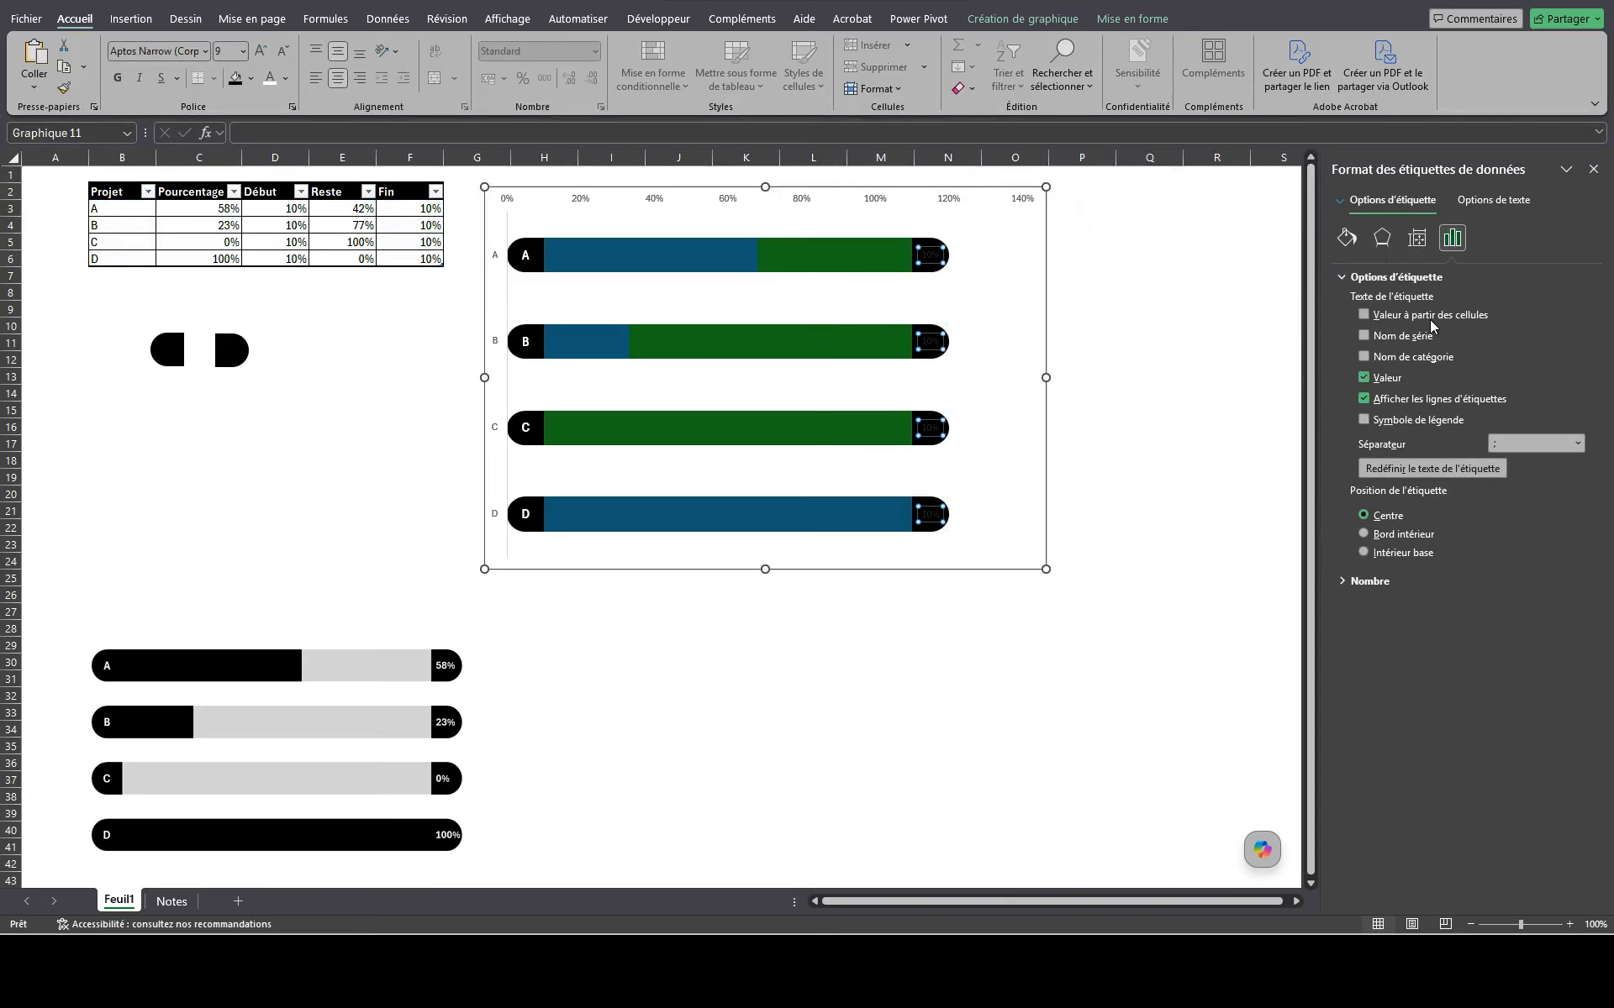
left_click(1430, 319)
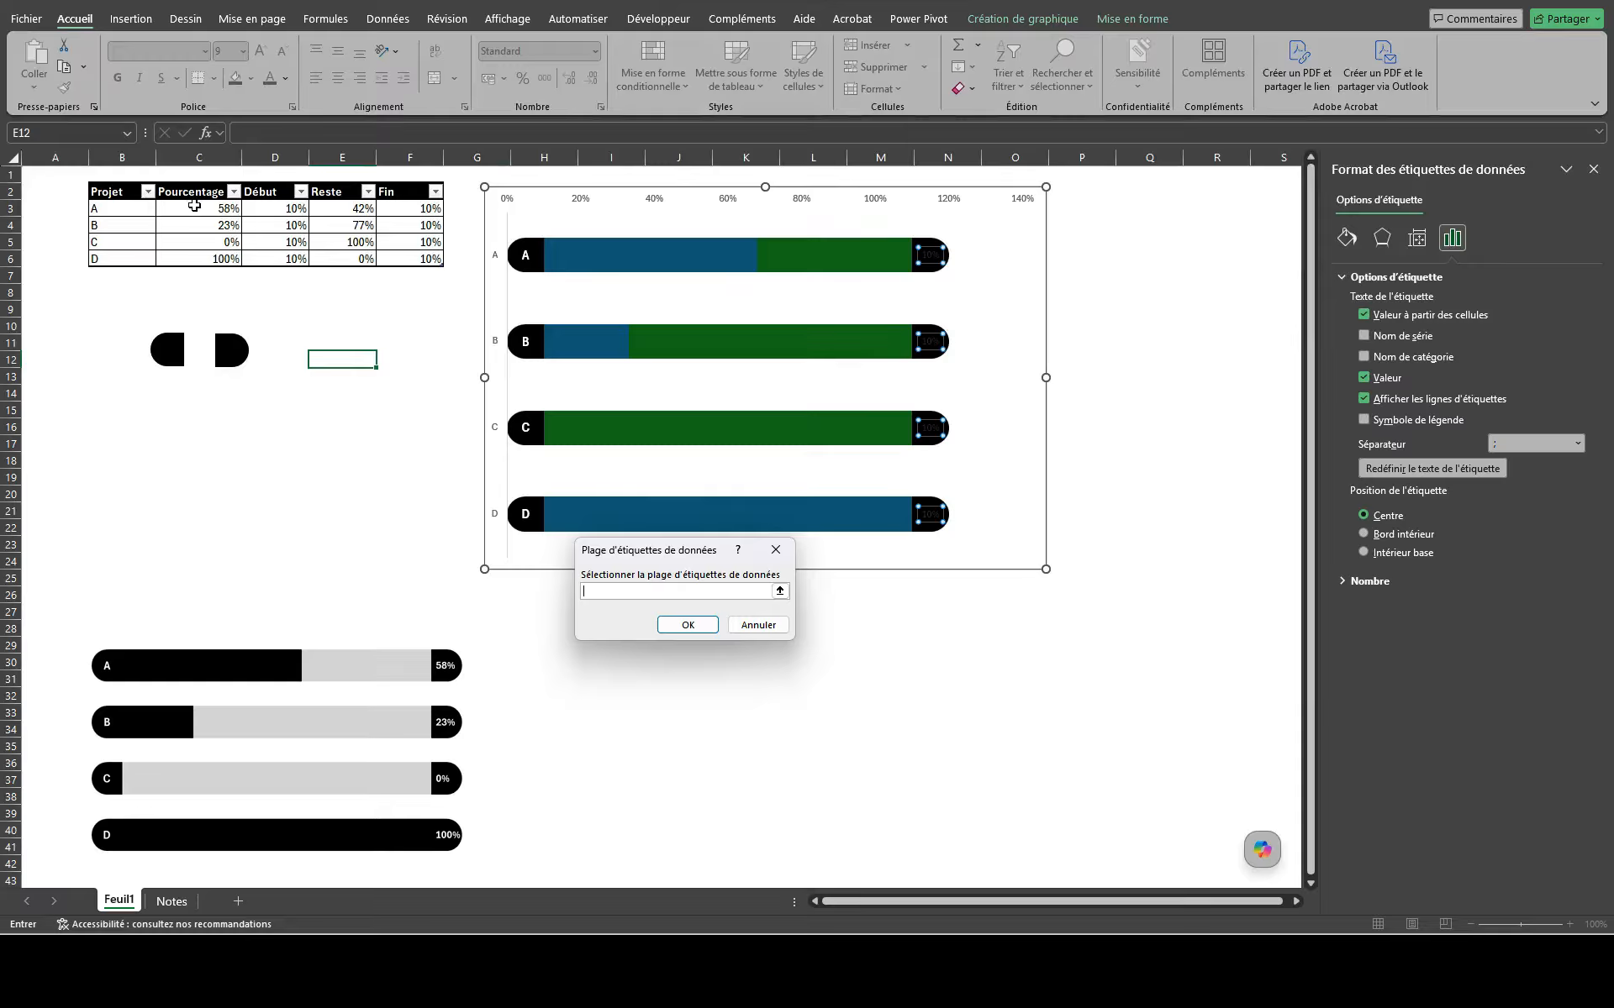
left_click_drag(198, 208, 198, 259)
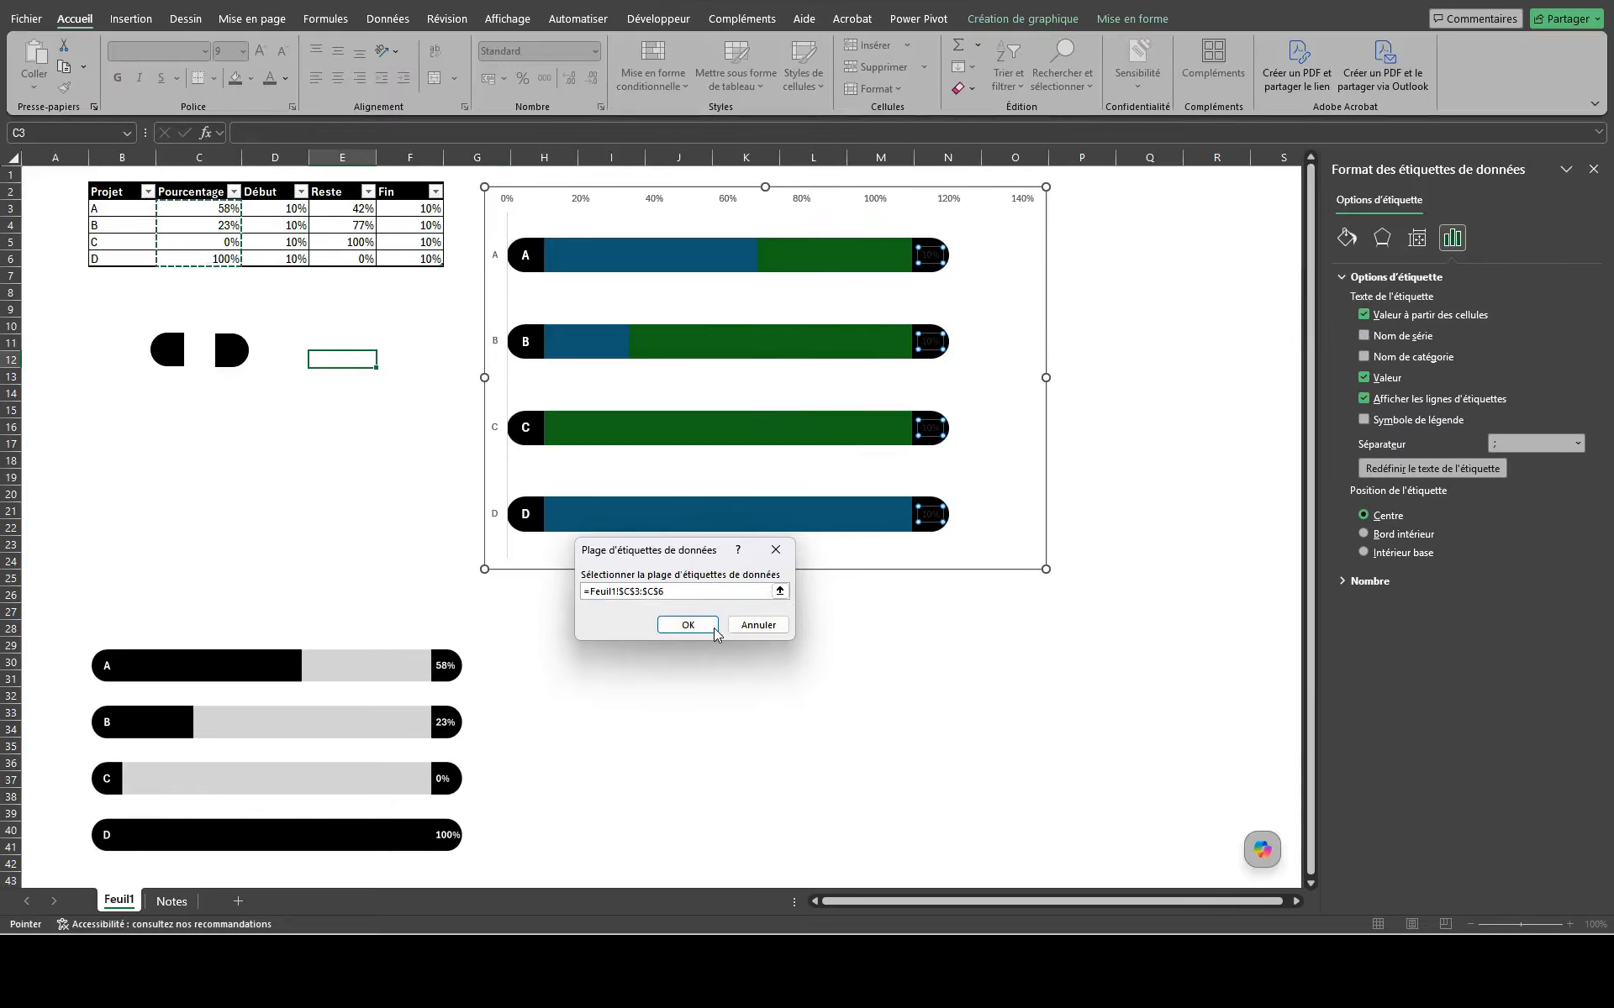
left_click(687, 625)
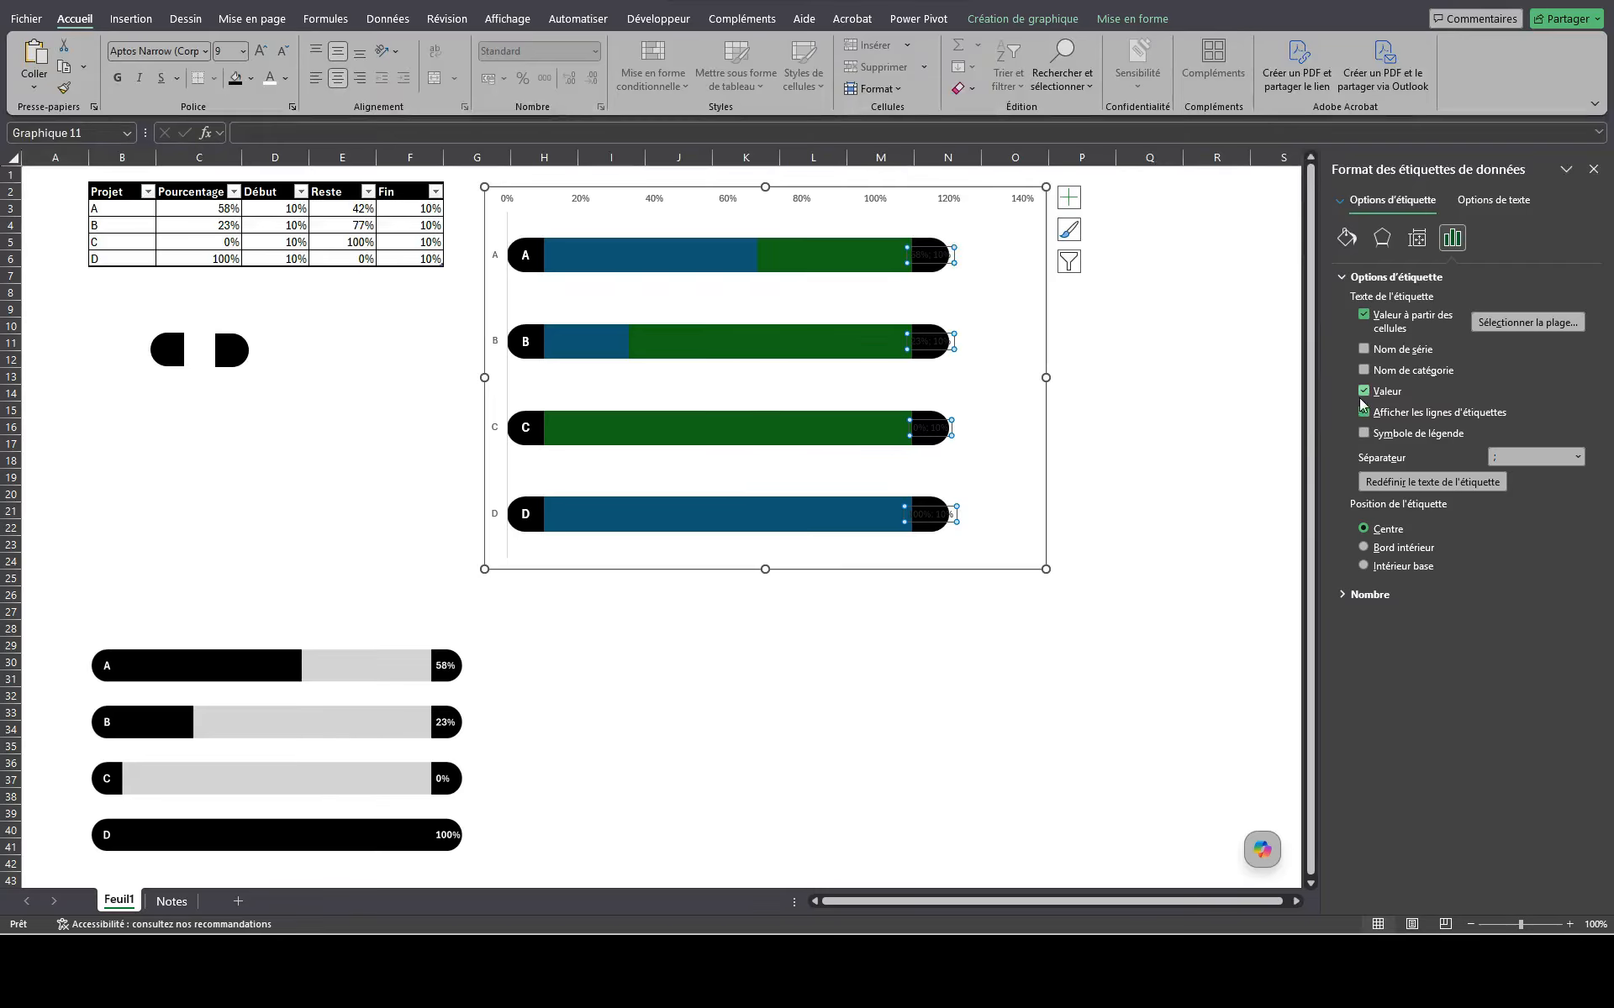
left_click(1364, 412)
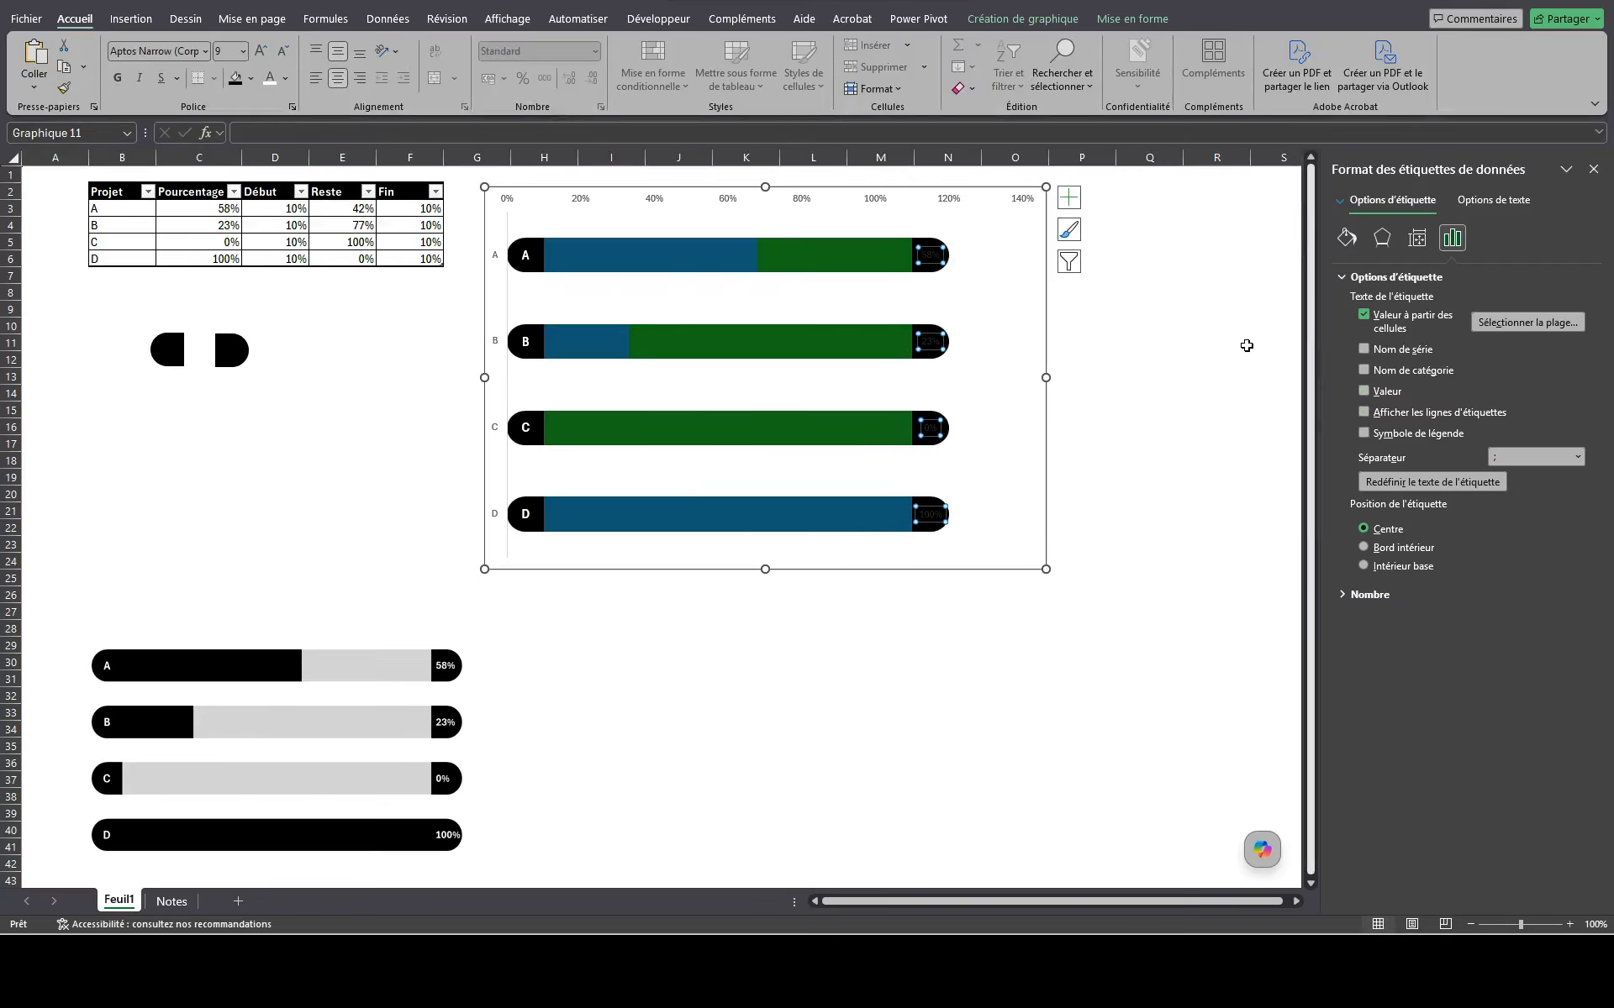
Step: Format the Fin labels as white, bold, size 11 text and position them at Intérieur base
left_click(269, 79)
left_click(117, 79)
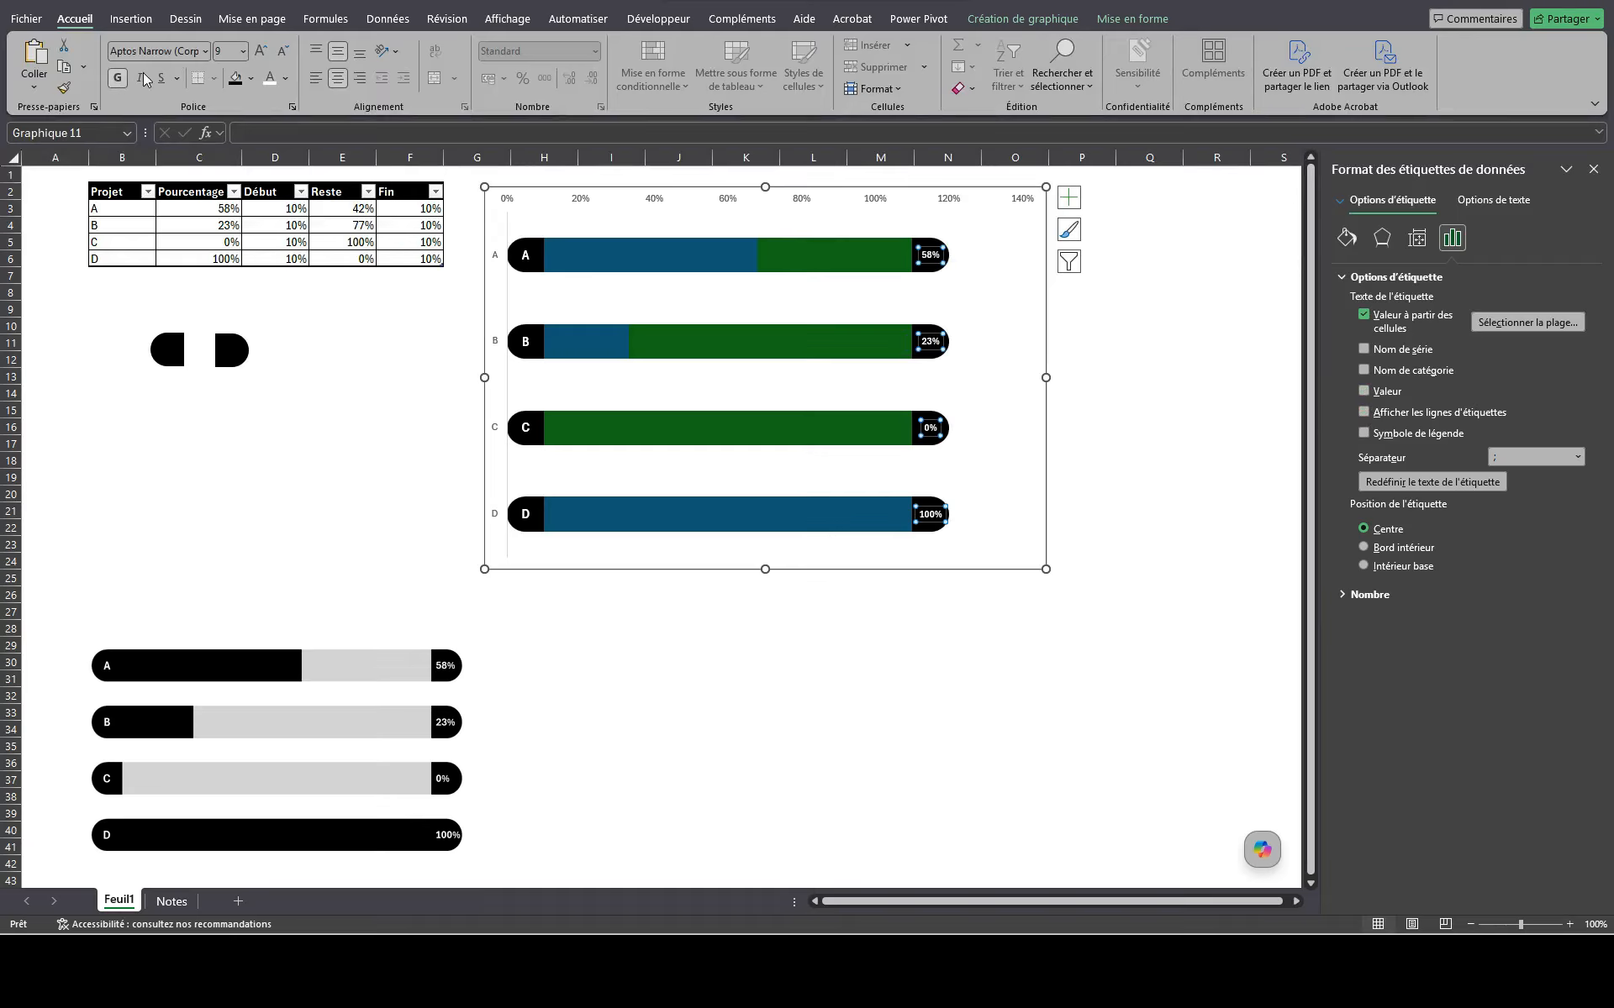
left_click(258, 54)
left_click(258, 54)
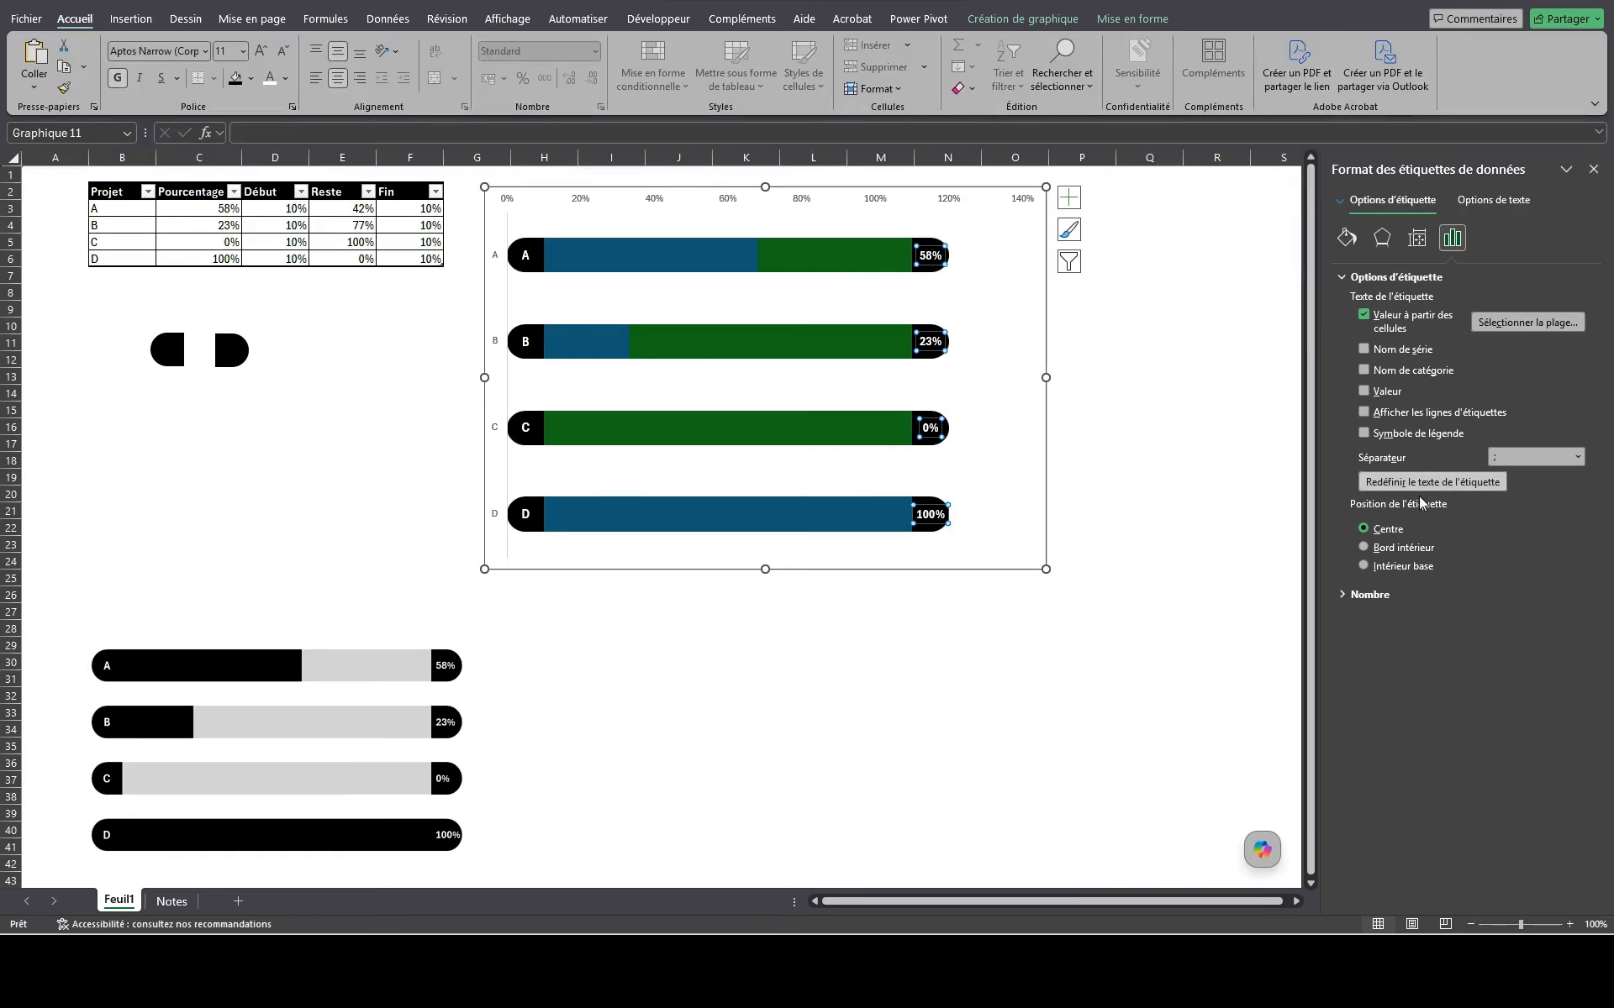
left_click(1395, 564)
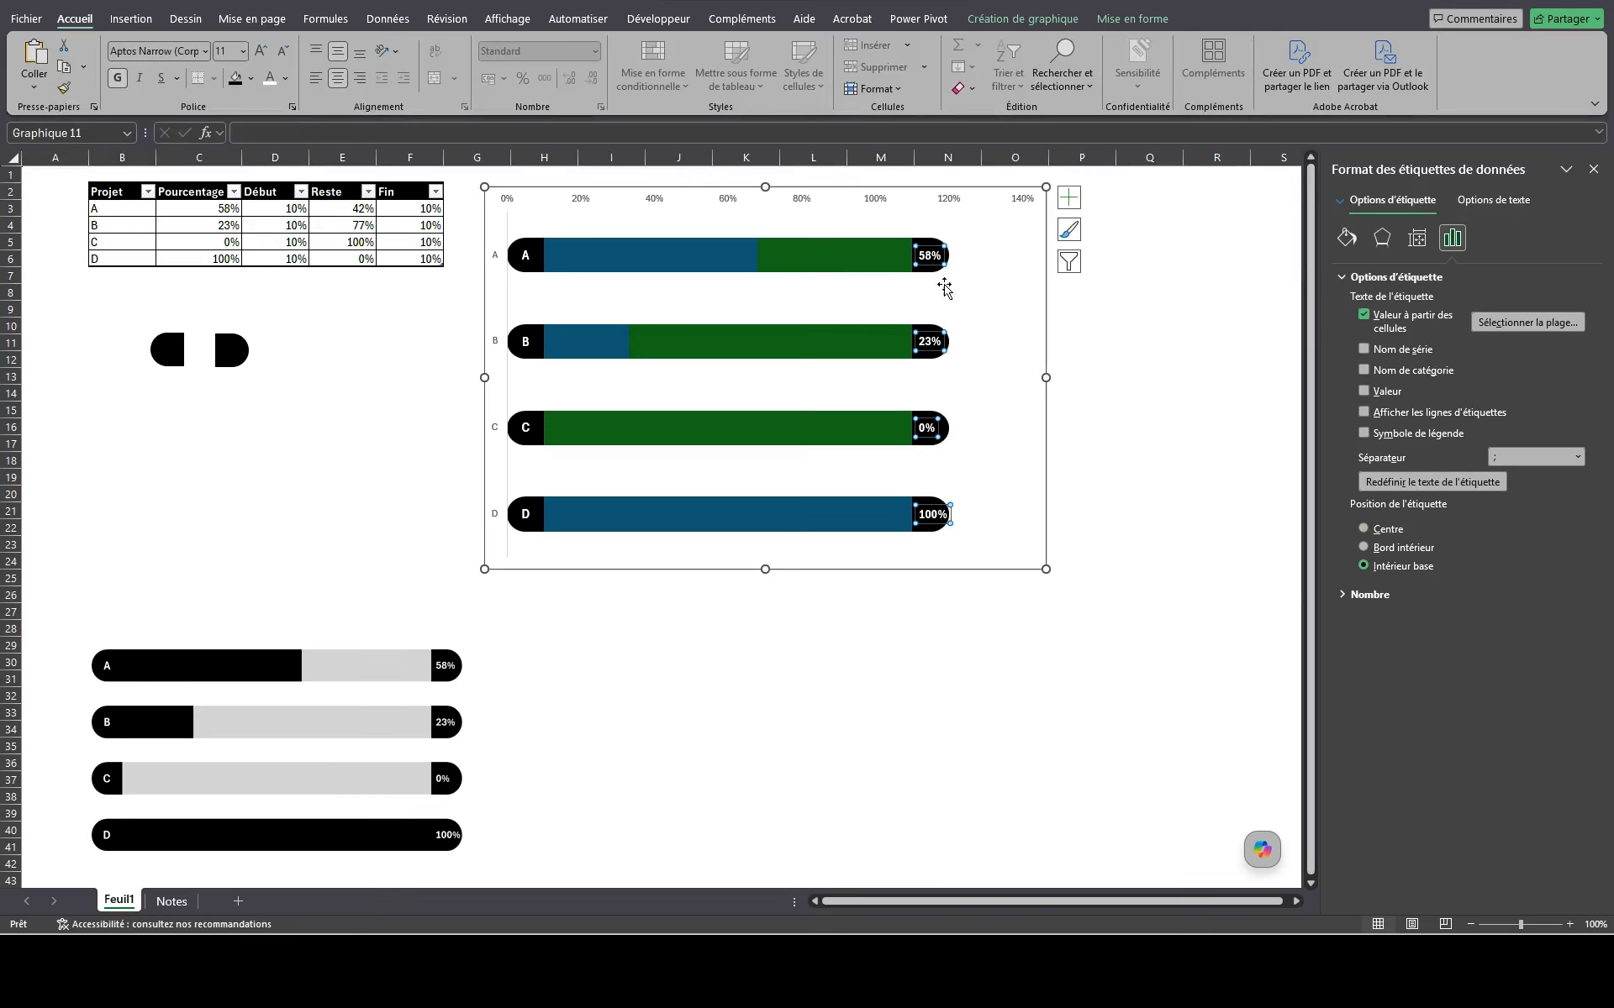
left_click(871, 653)
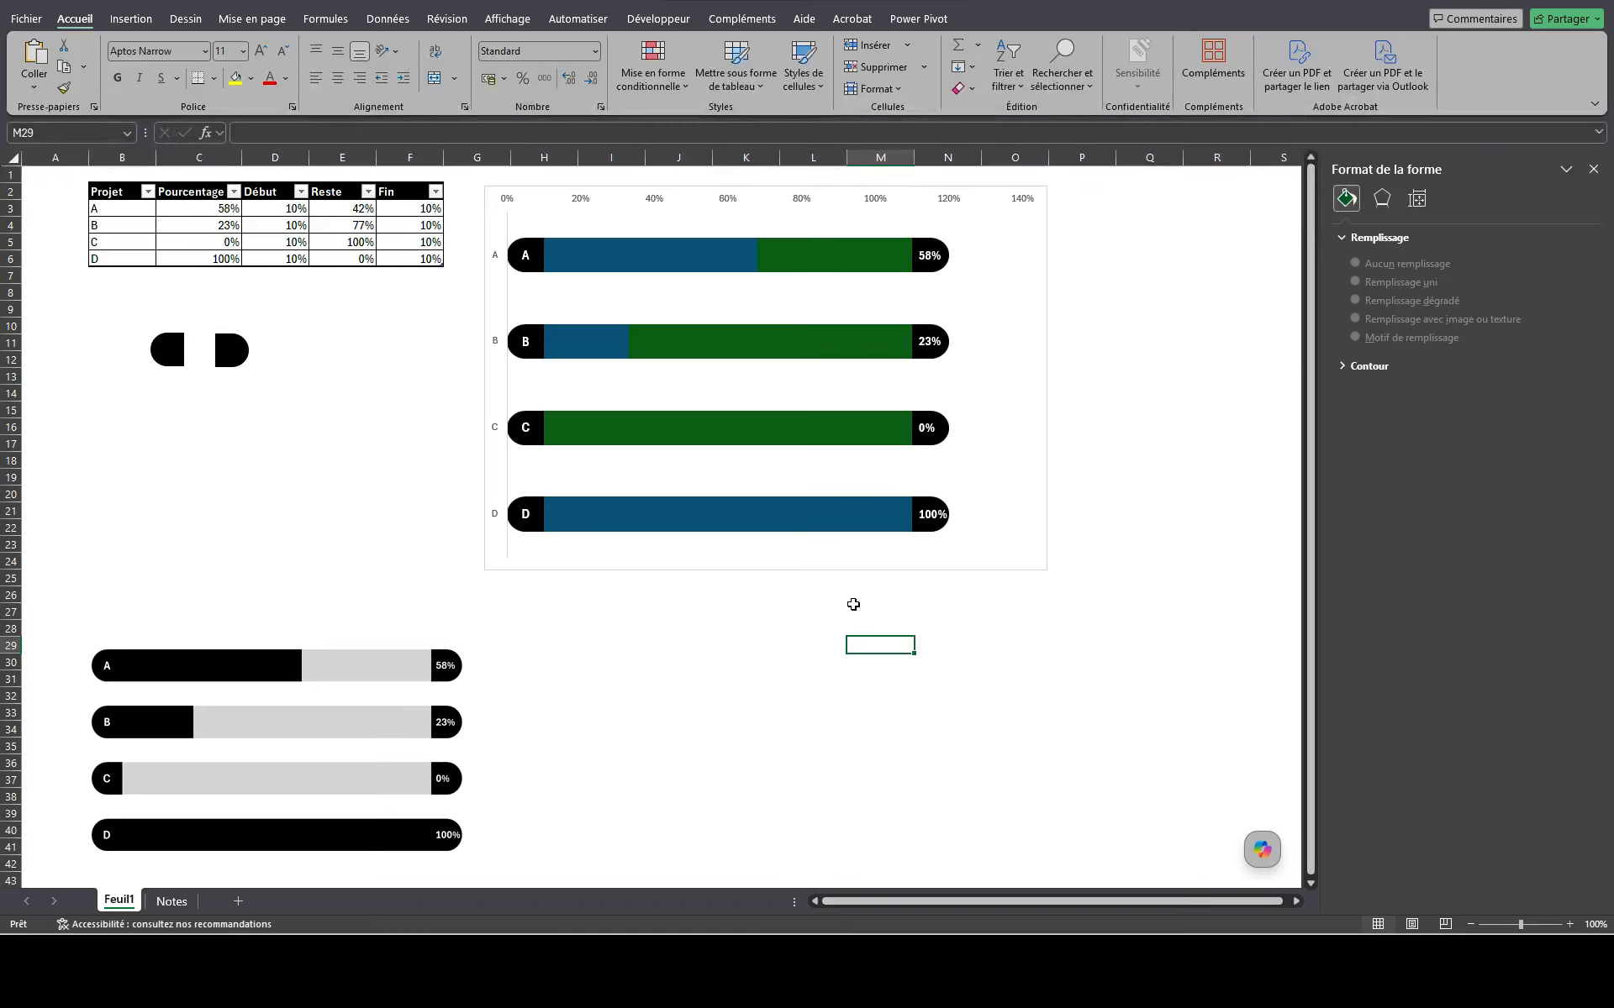
Step: Give the Pourcentage series a solid black fill
left_click(704, 254)
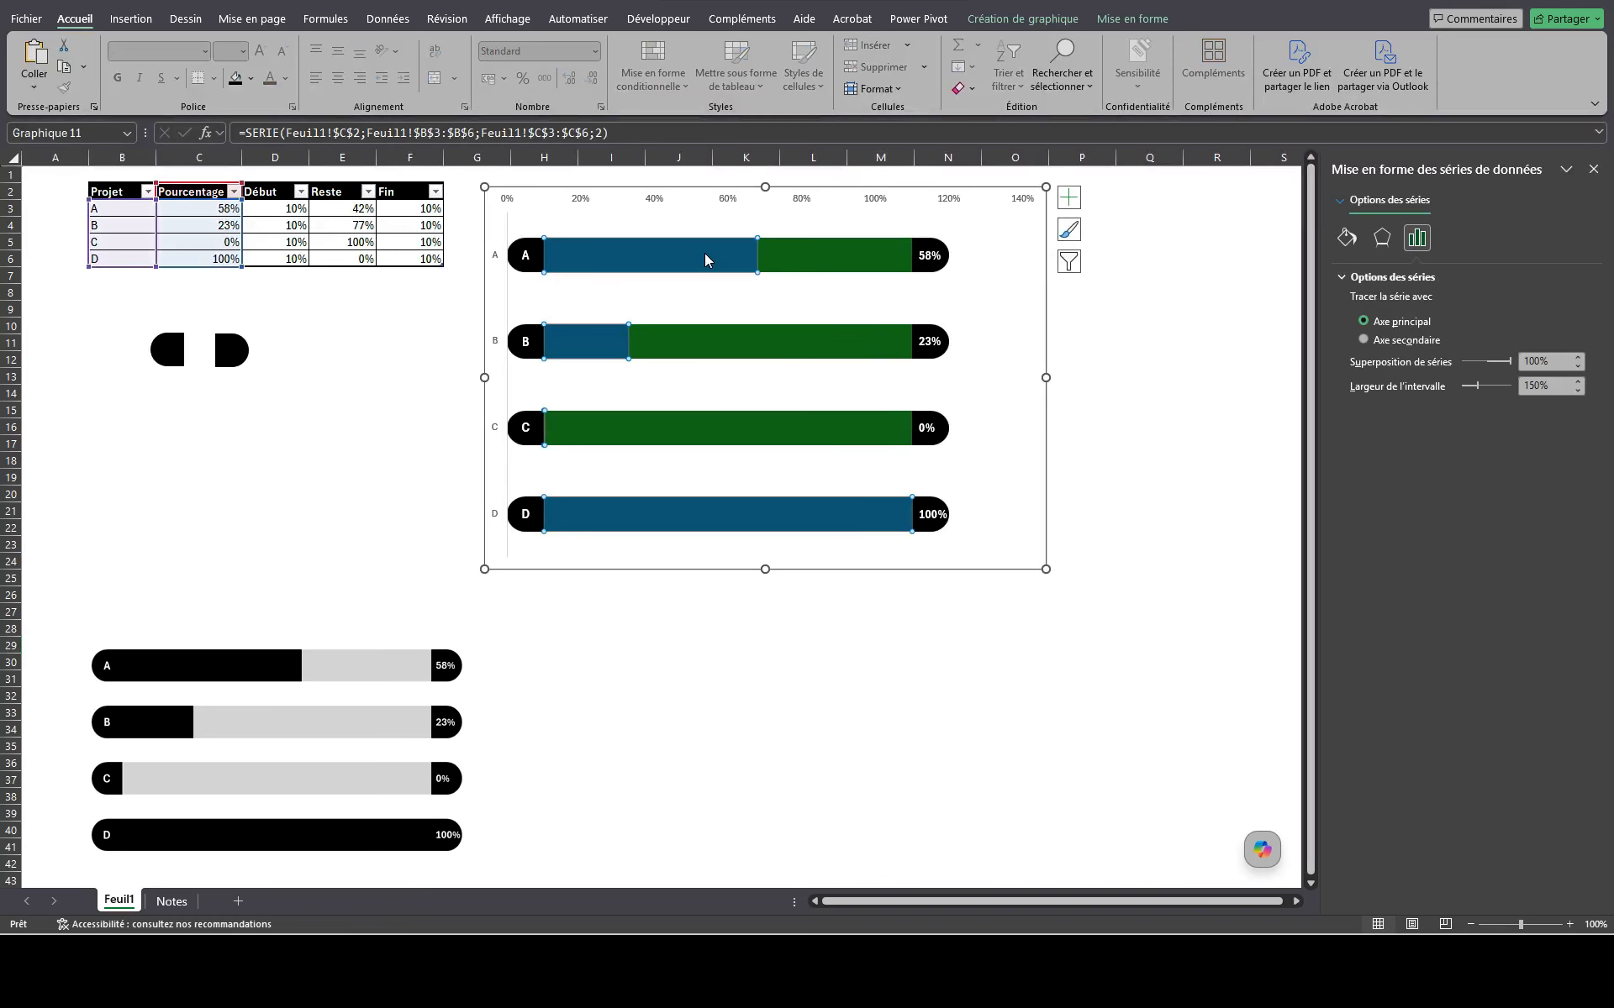
left_click(1348, 238)
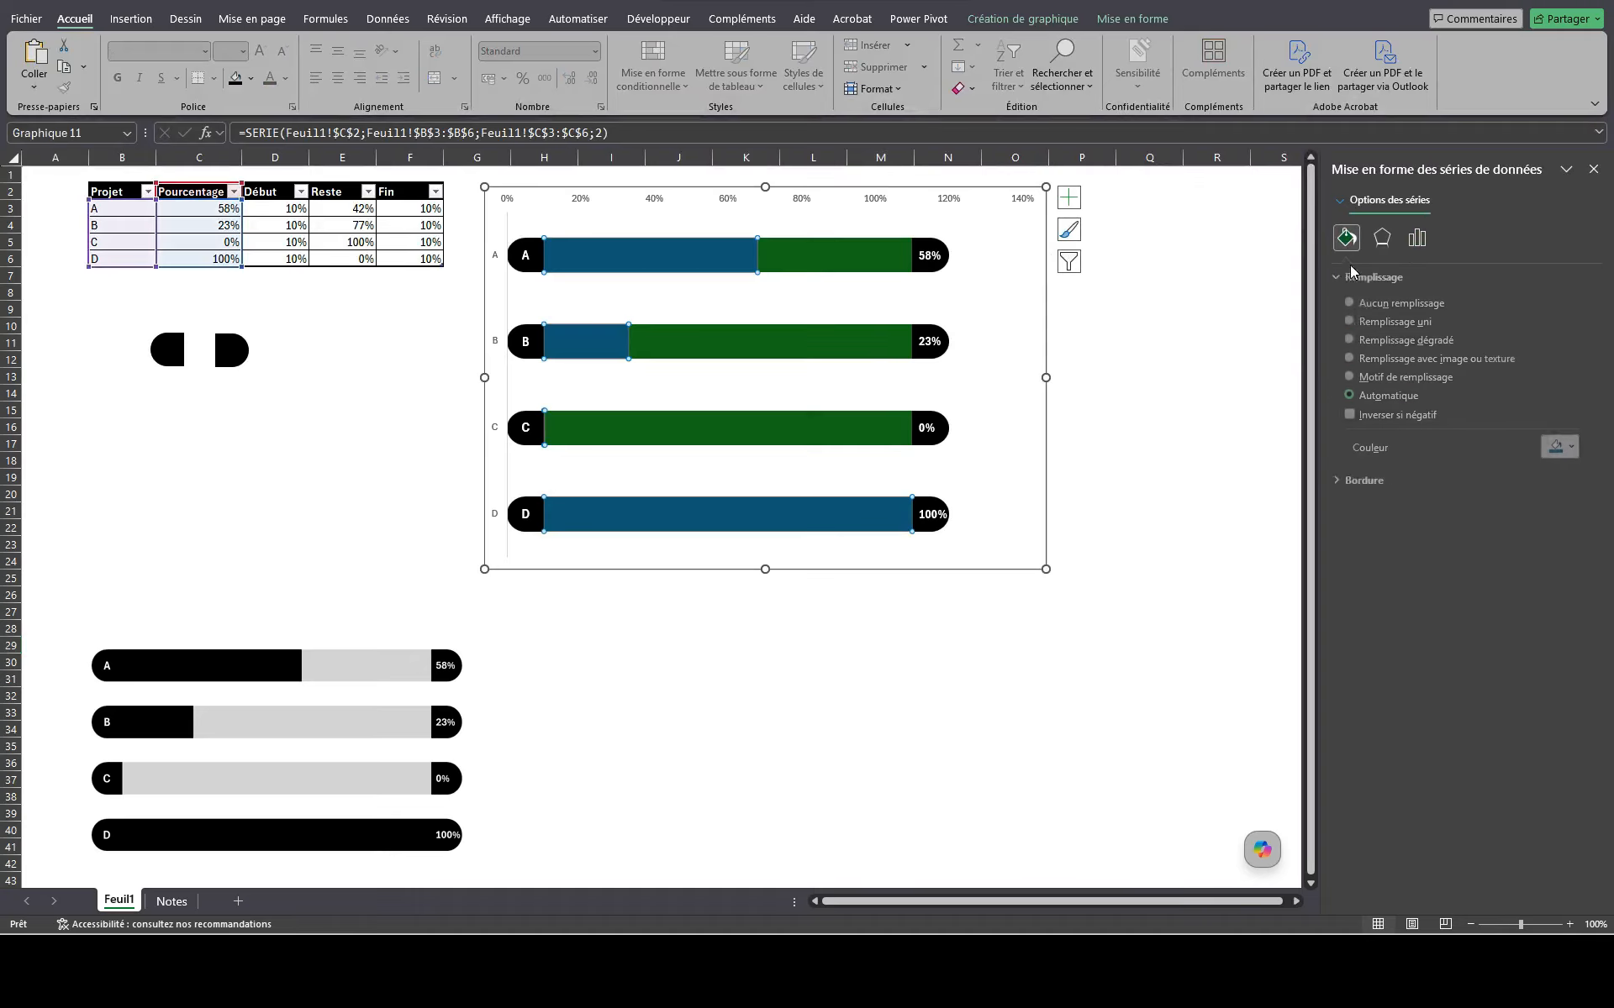
left_click(1401, 321)
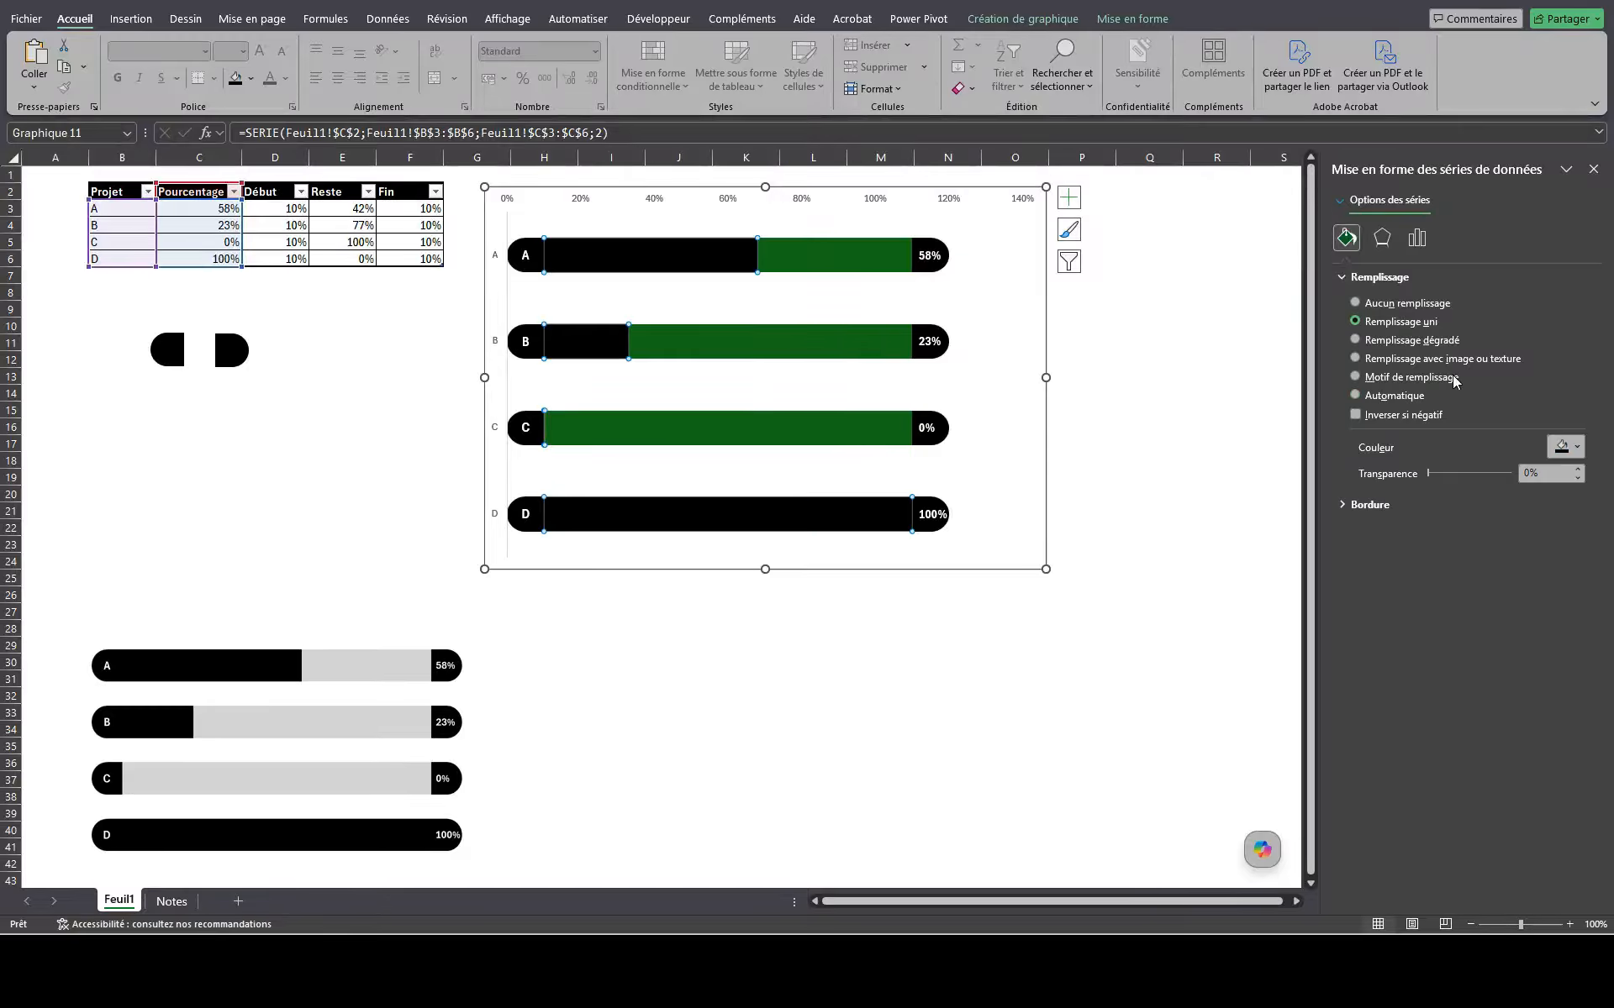
left_click(1565, 446)
left_click(1409, 533)
Step: Give the Reste series a solid light grey fill
left_click(807, 255)
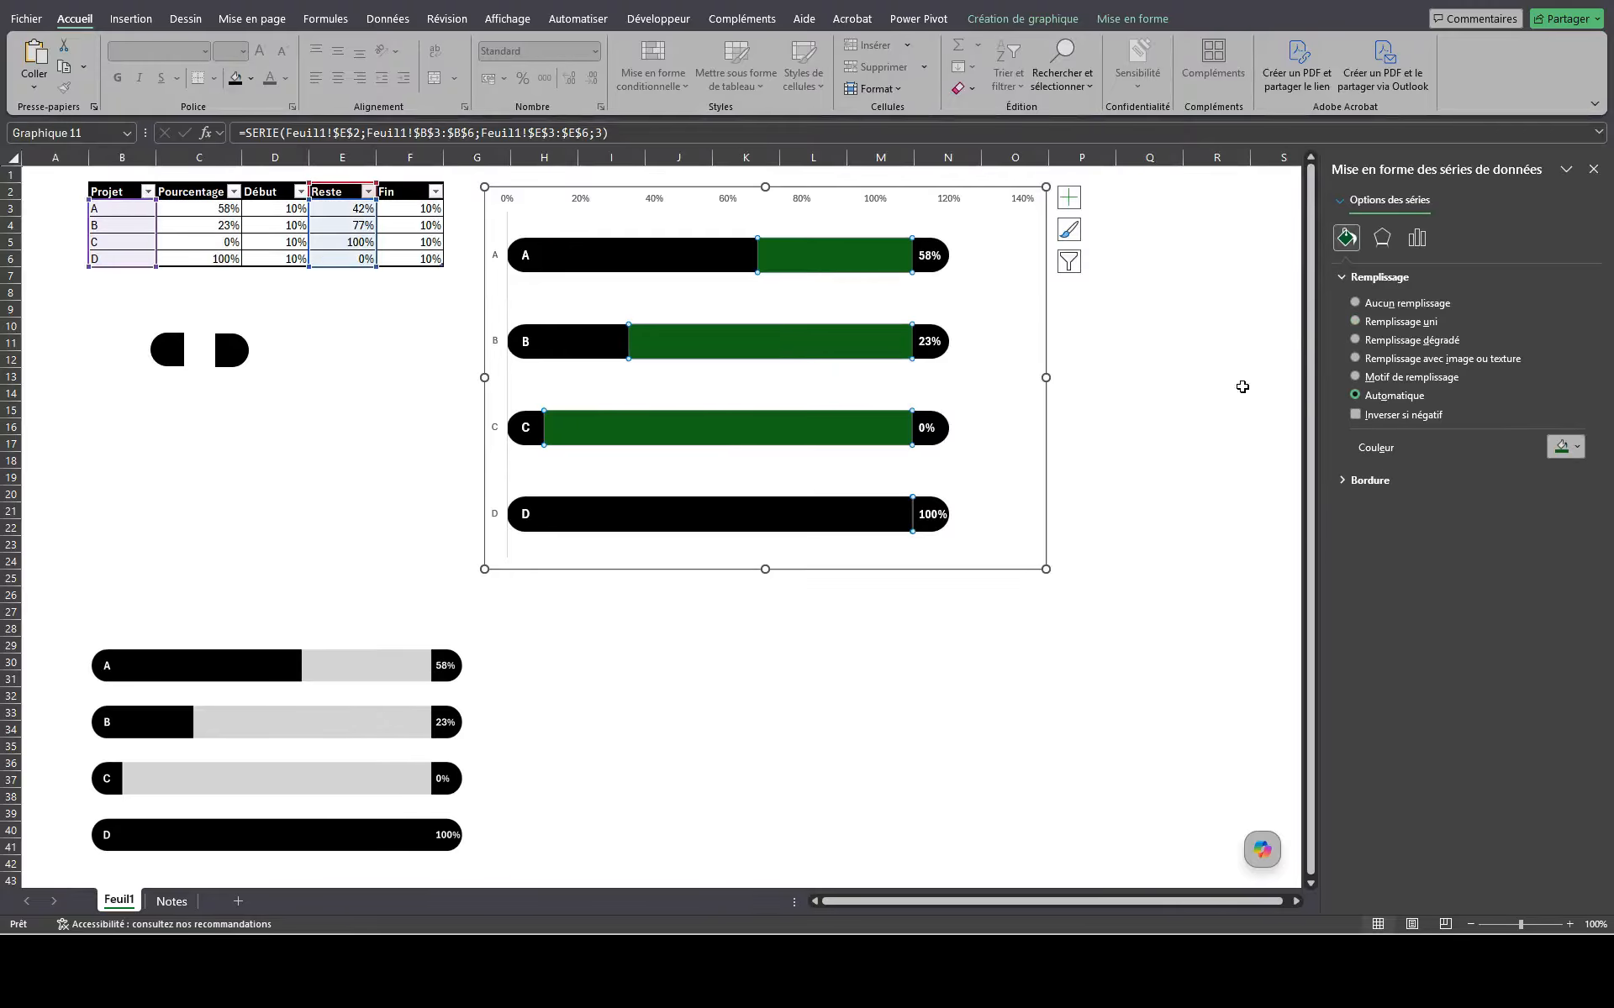
left_click(1412, 324)
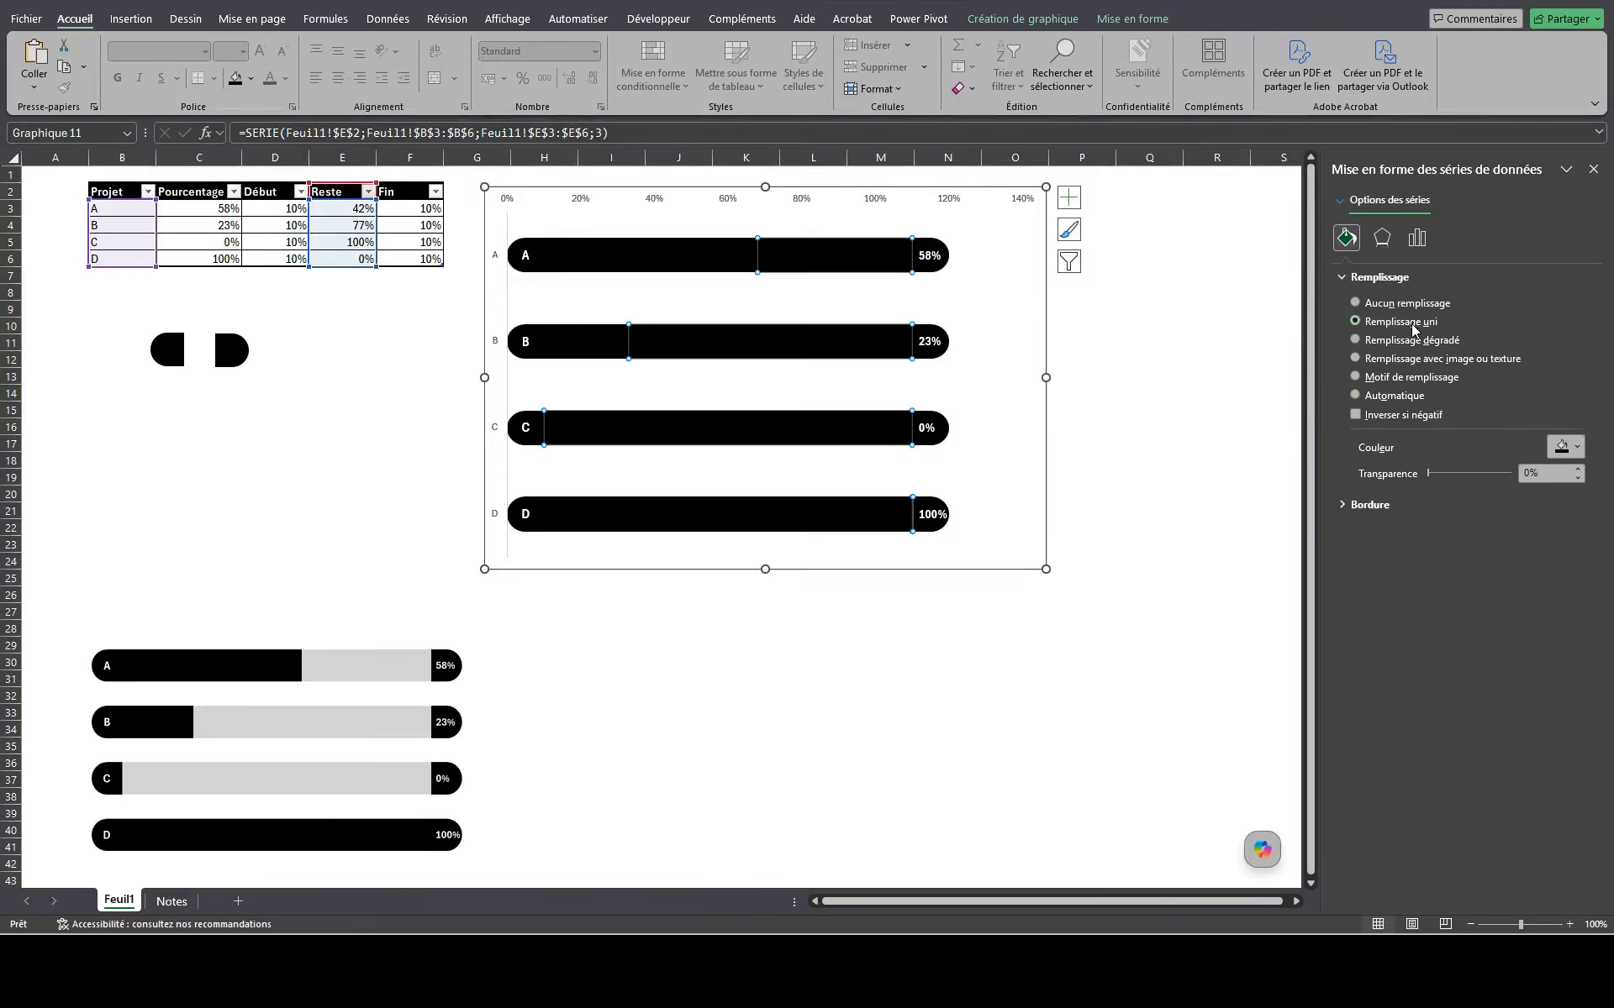
left_click(1578, 450)
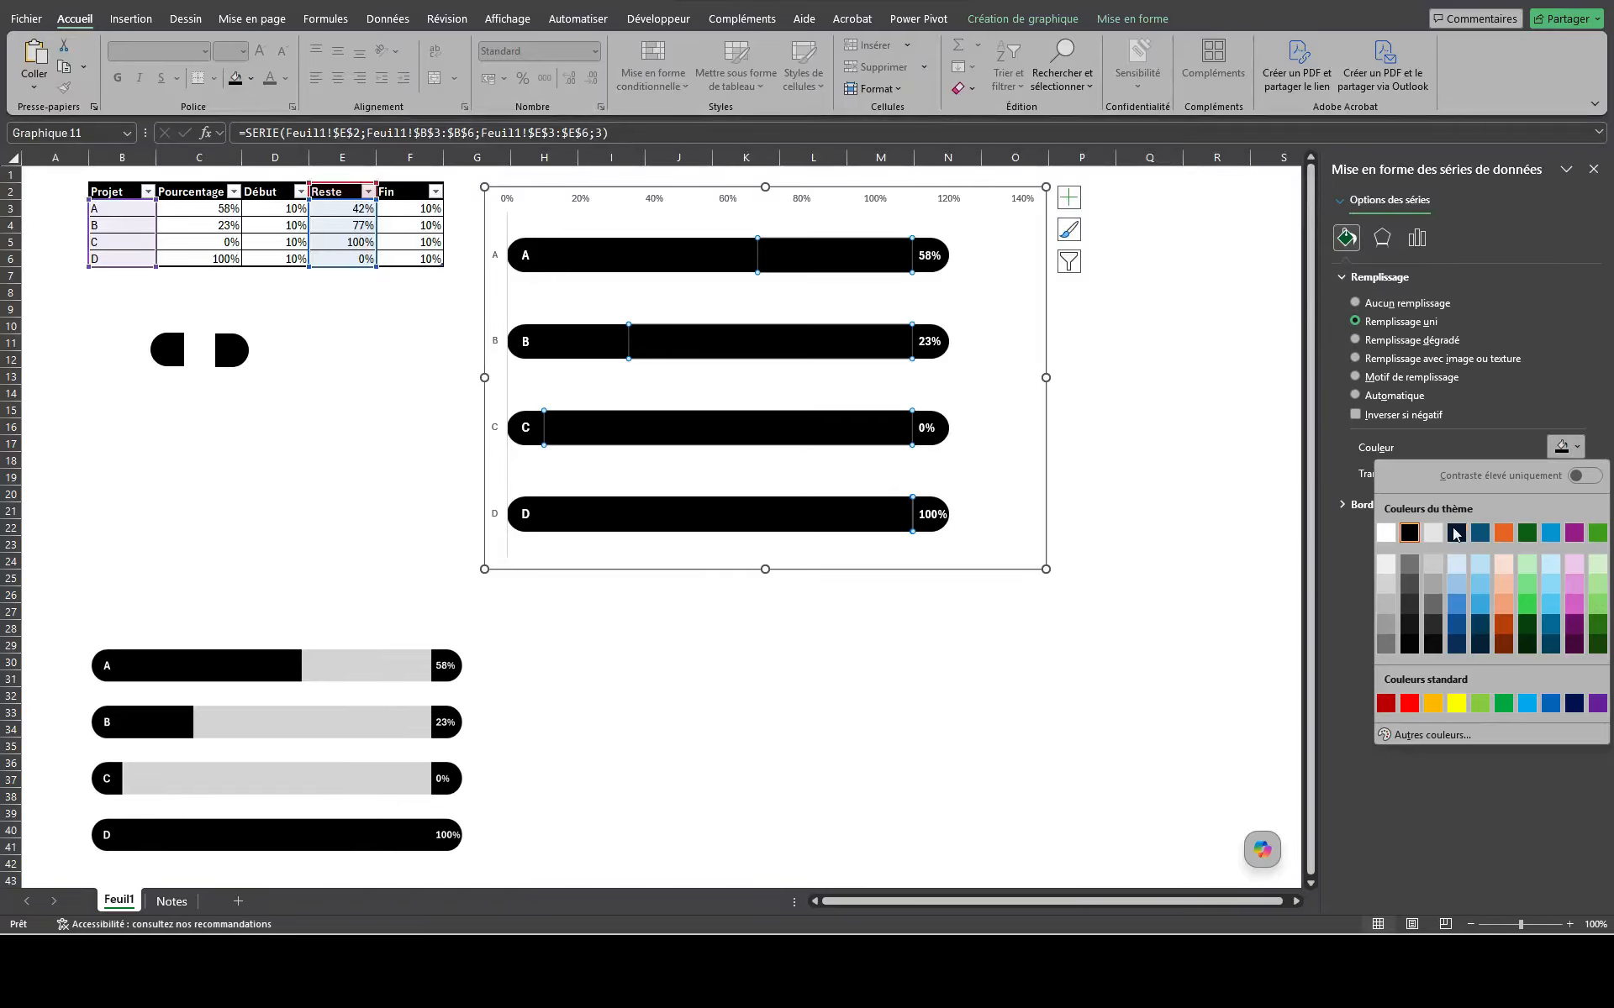
left_click(1386, 583)
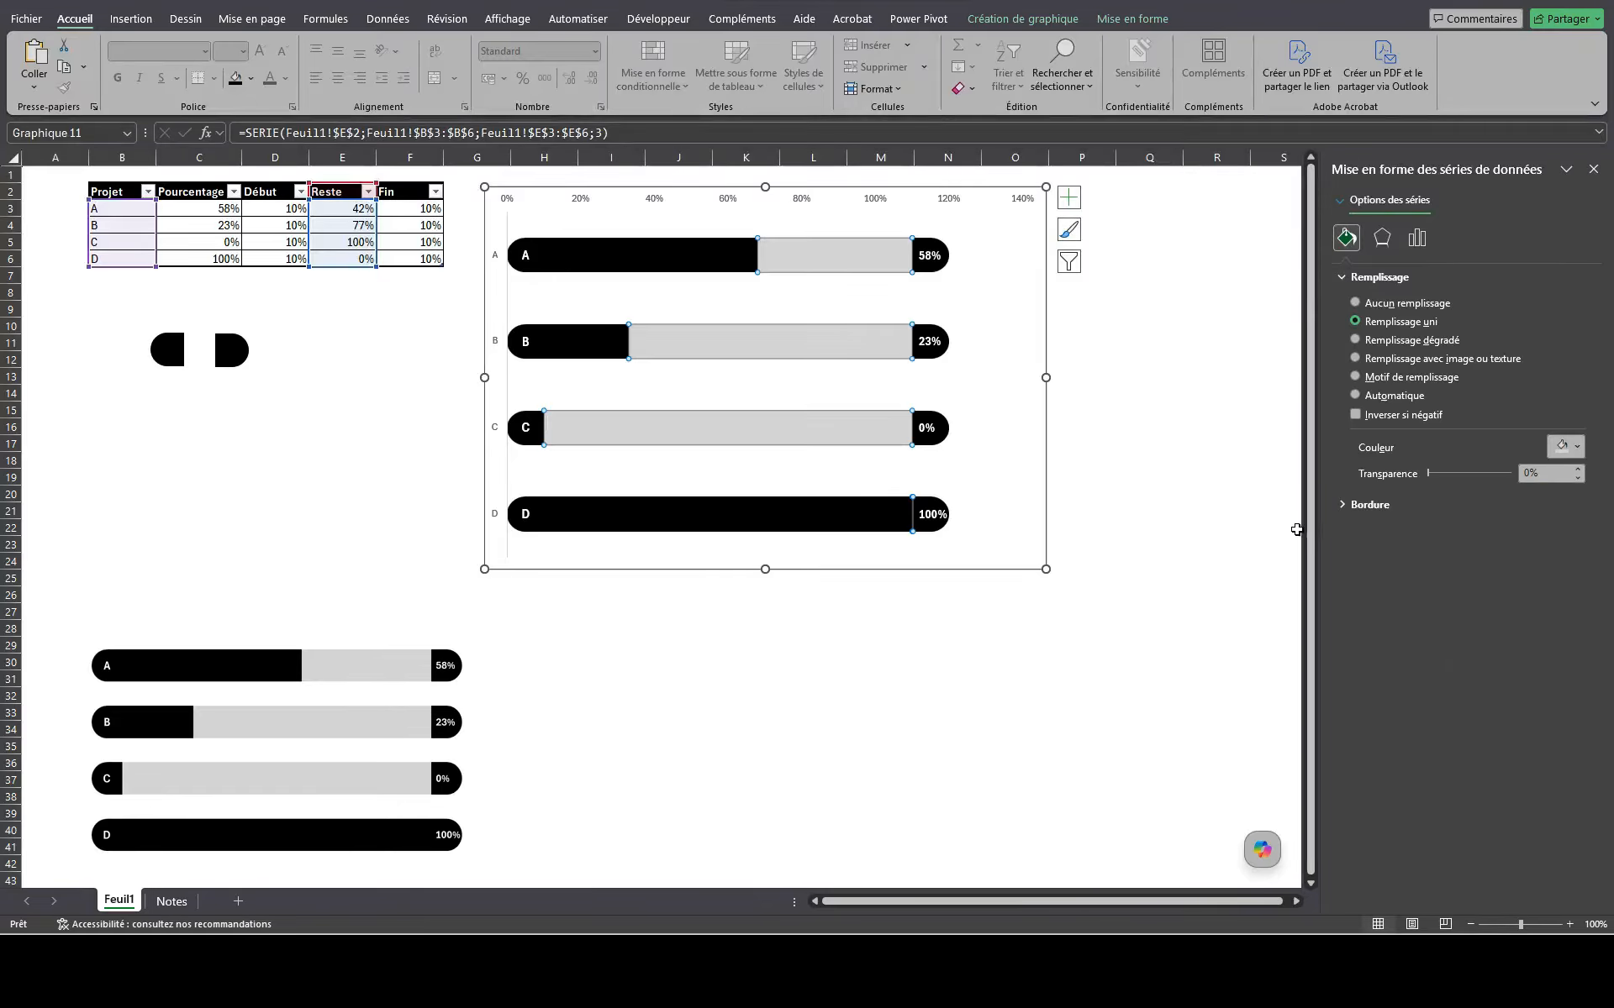
left_click(381, 438)
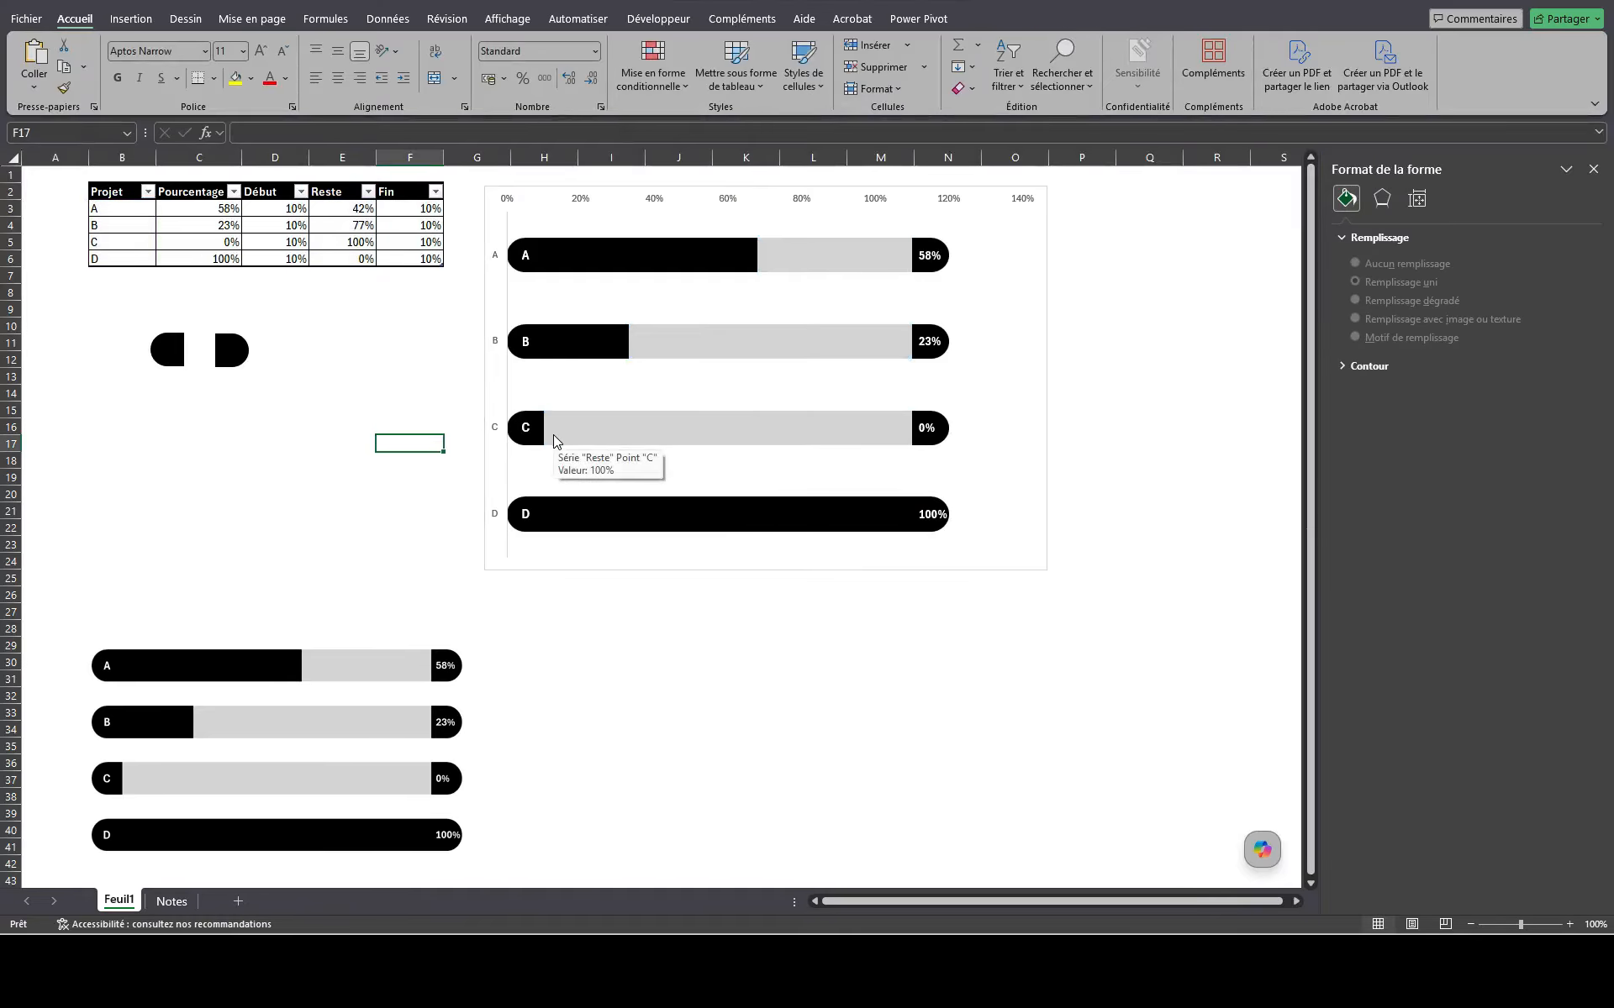
Step: Delete the vertical project axis and fix the percentage axis bounds at a minimum of 0,0 and a maximum of 1,2
left_click(495, 266)
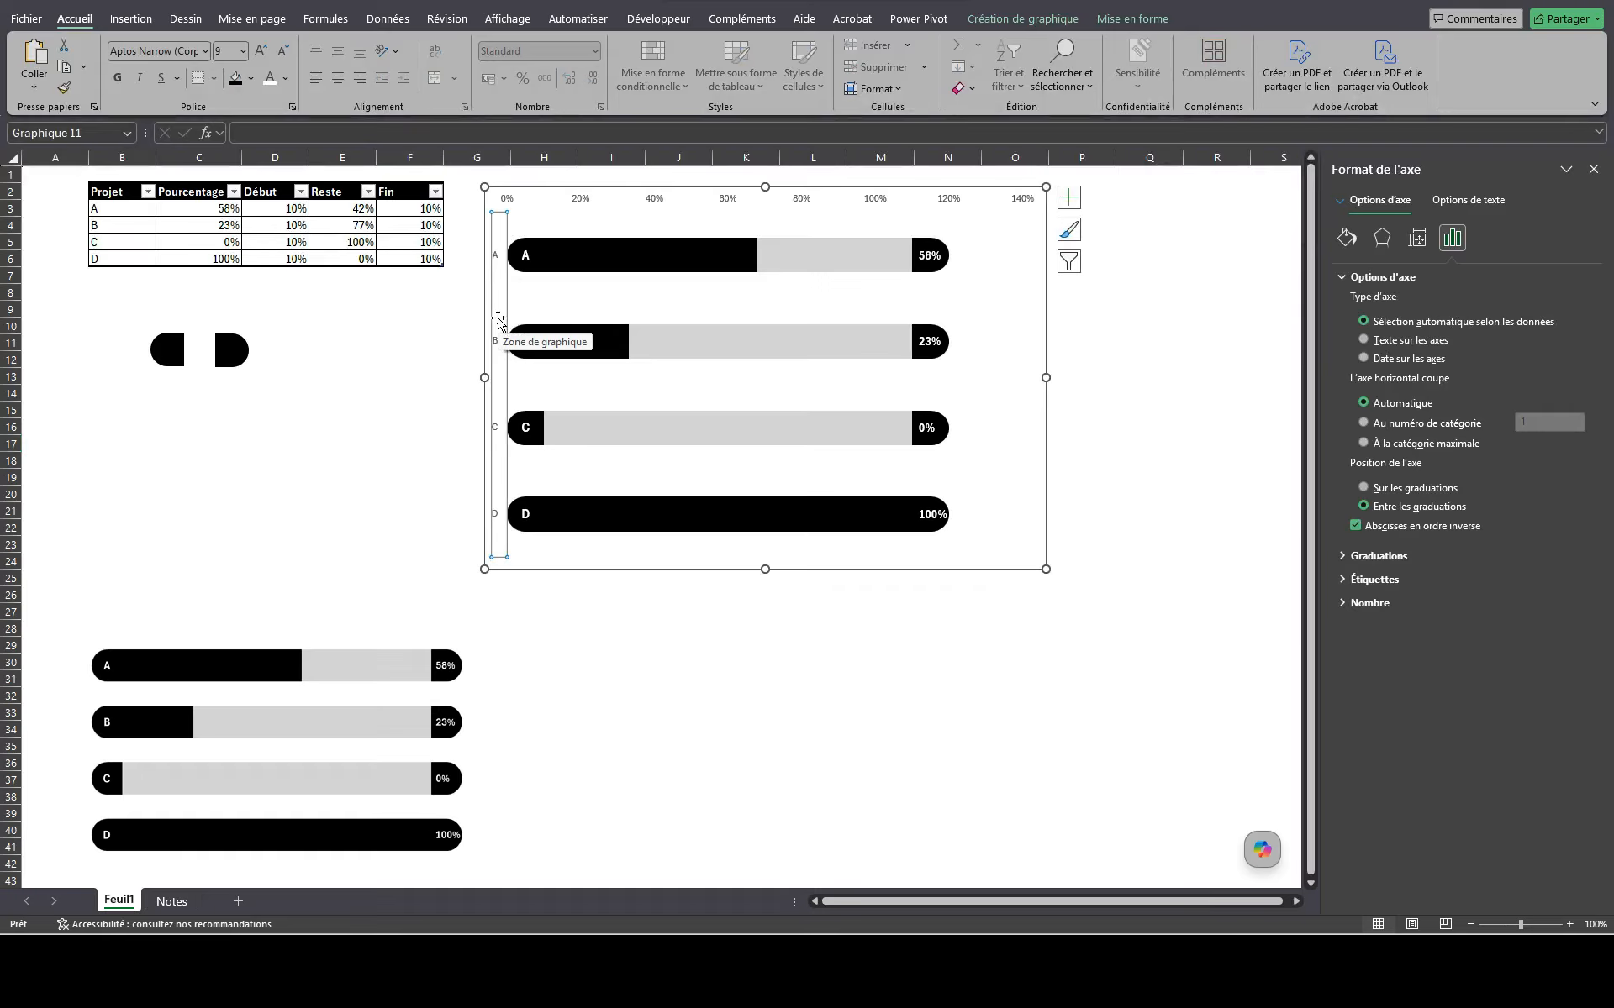
key("Delete")
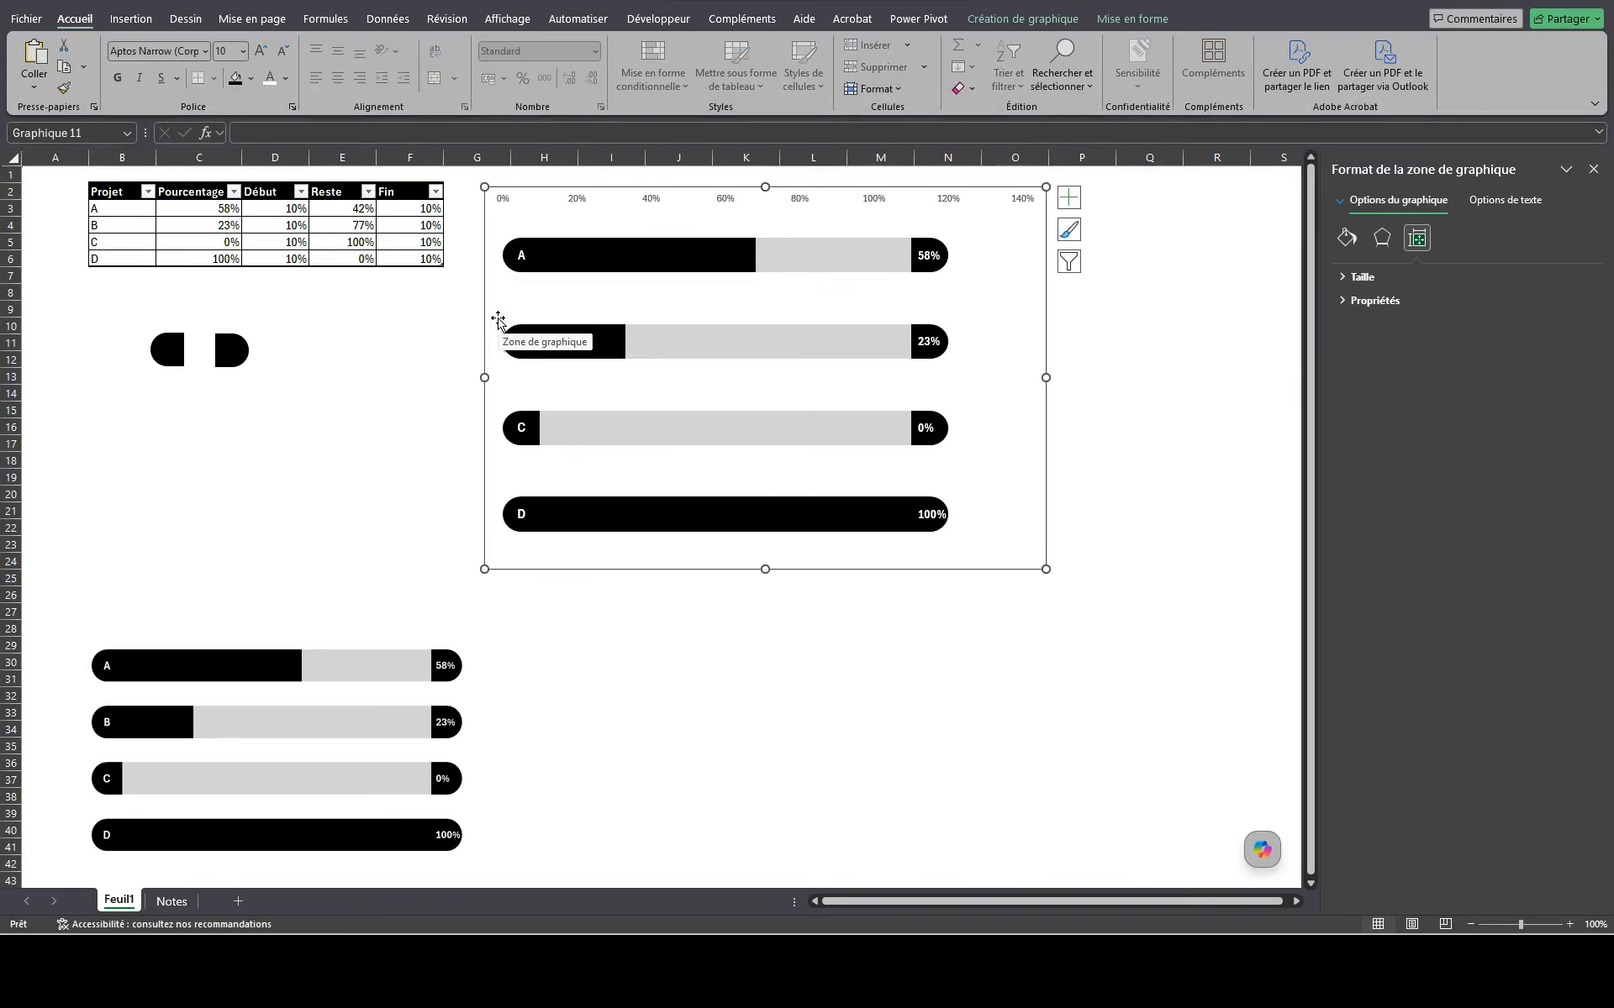
left_click(652, 206)
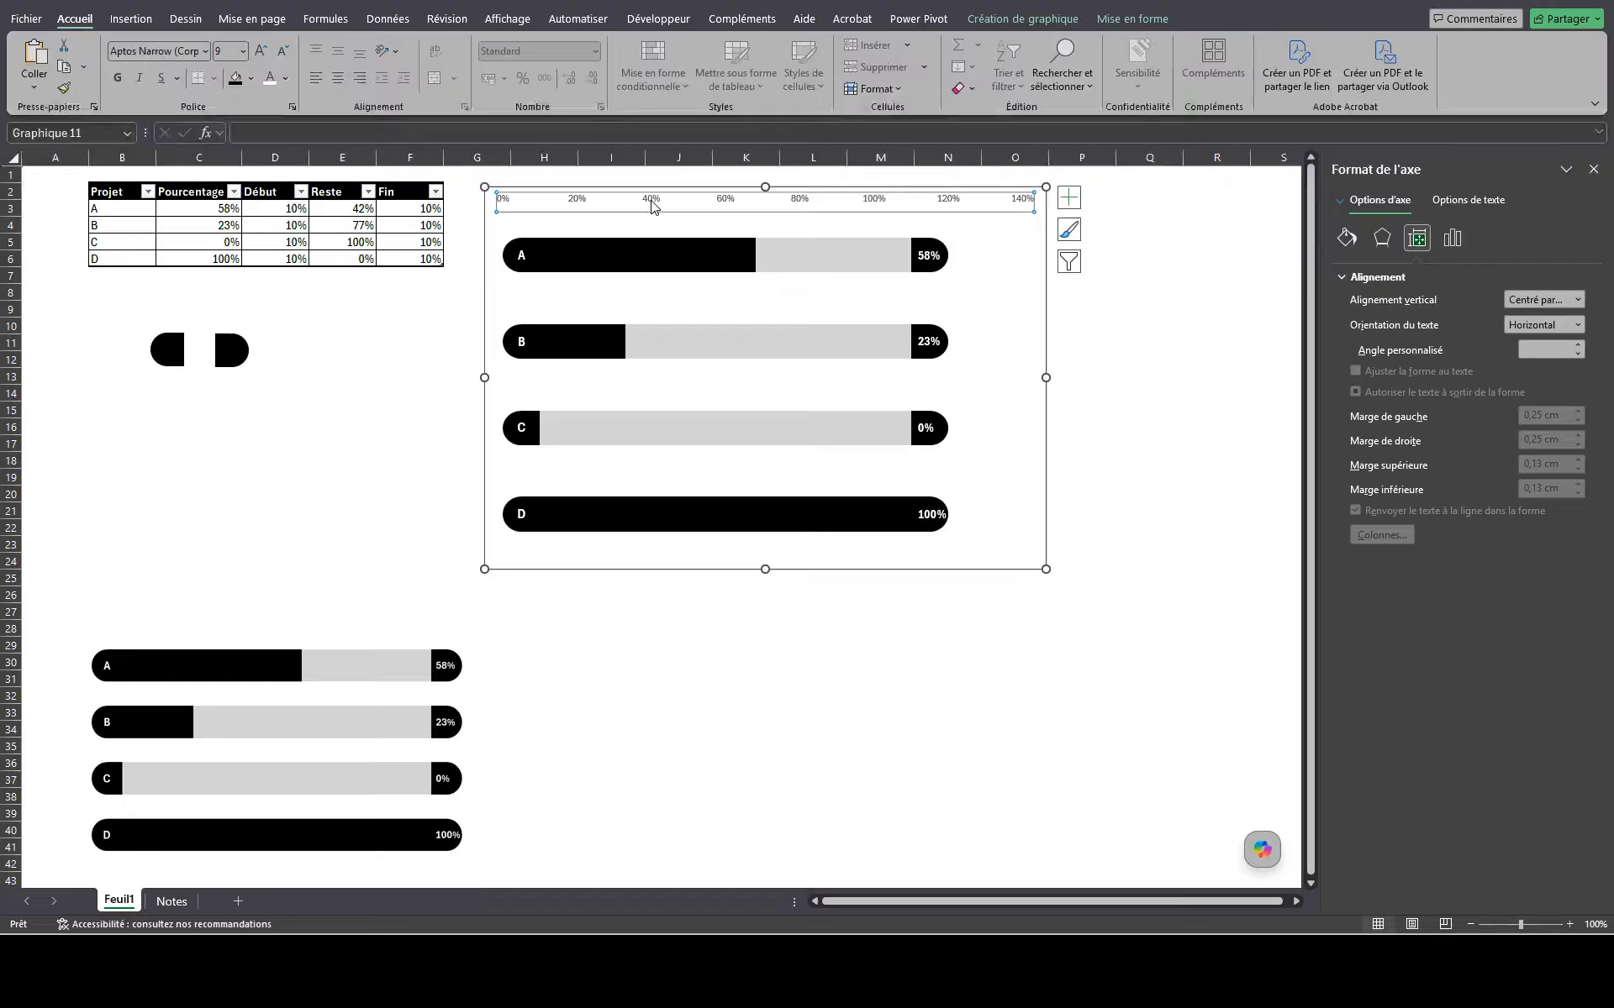
left_click(1455, 241)
left_click(1374, 277)
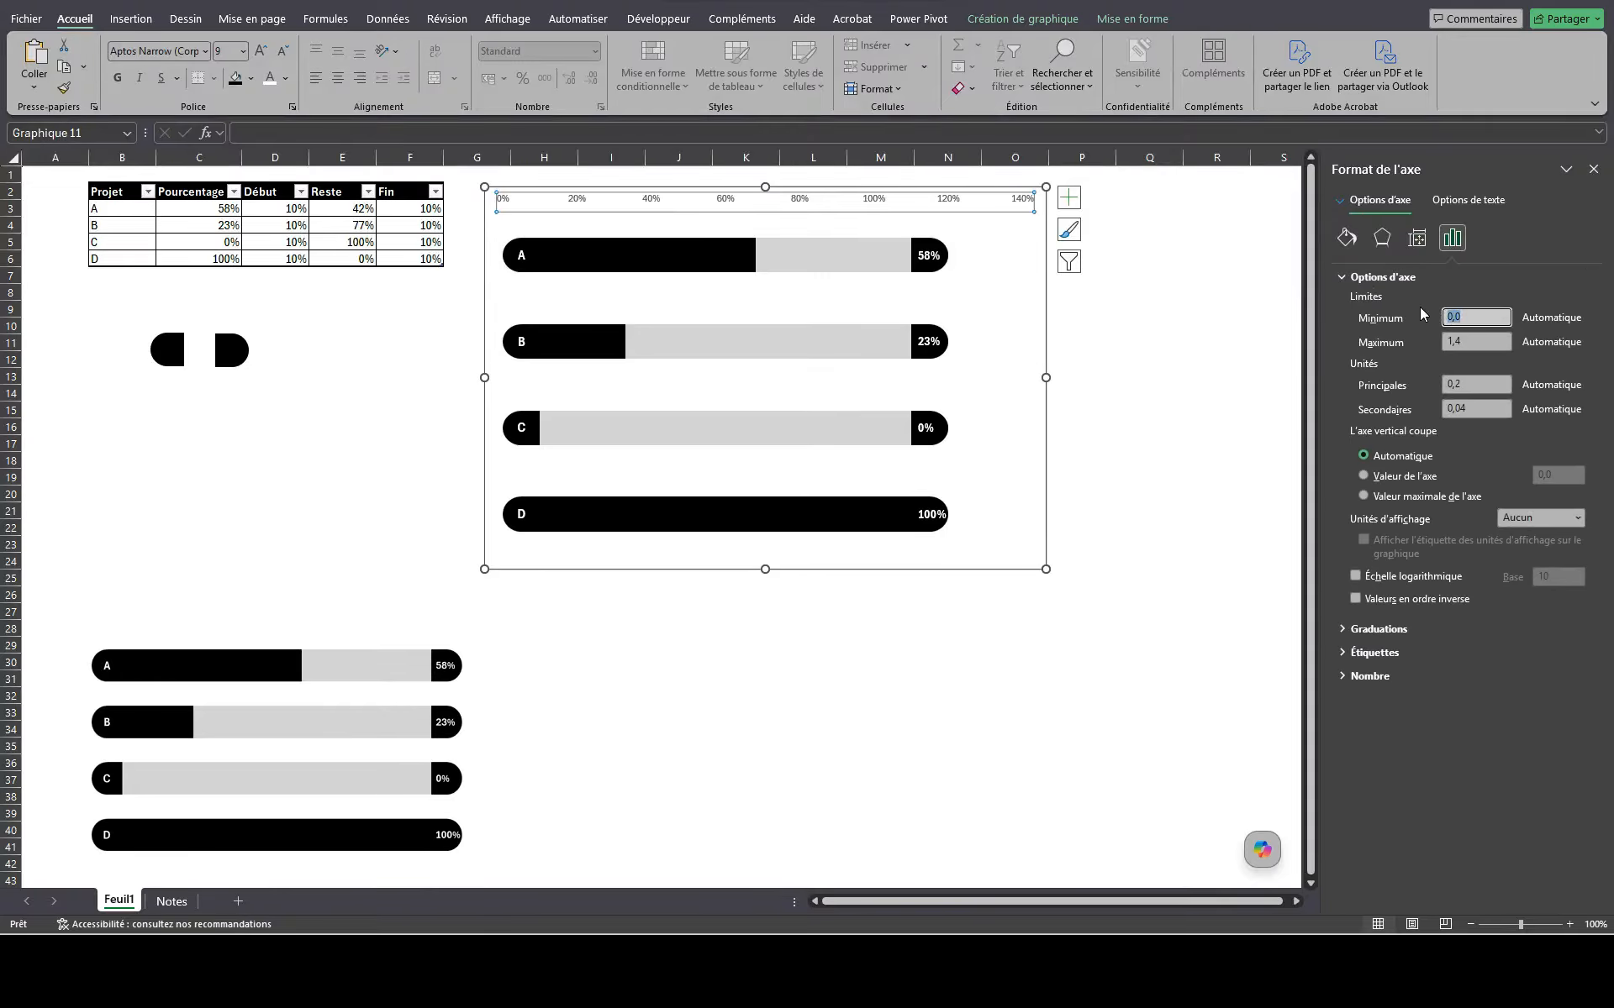
key("Tab")
type("1,")
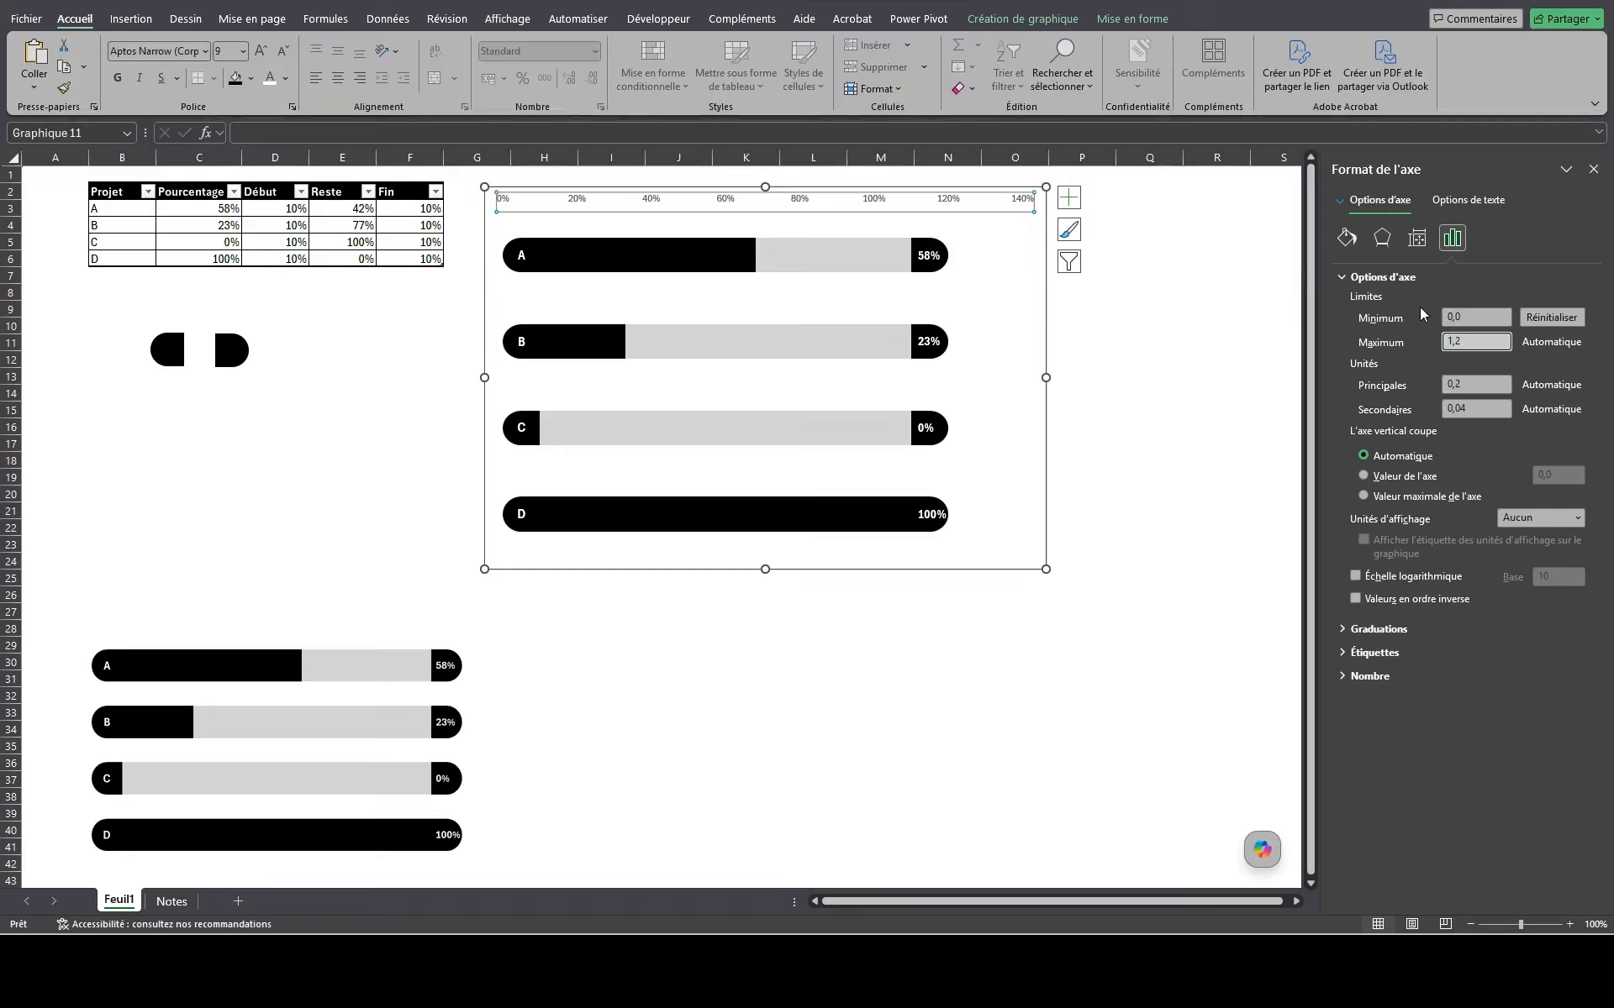
key("Return")
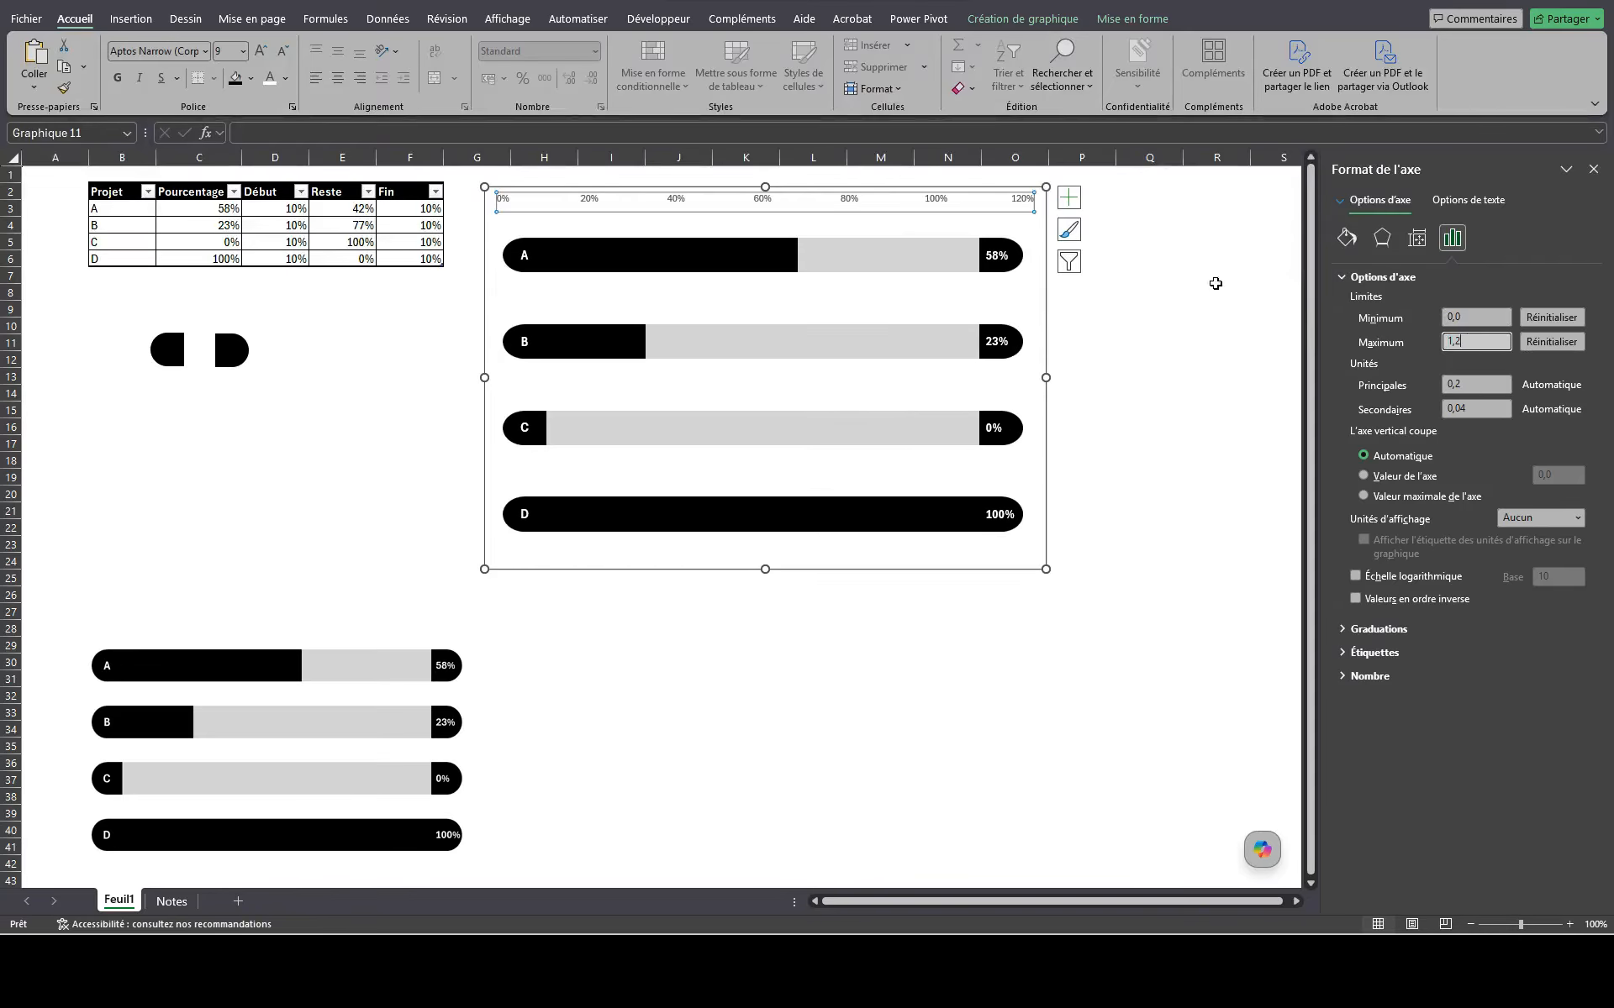
Step: Delete the horizontal percentage axis from the chart
left_click(784, 200)
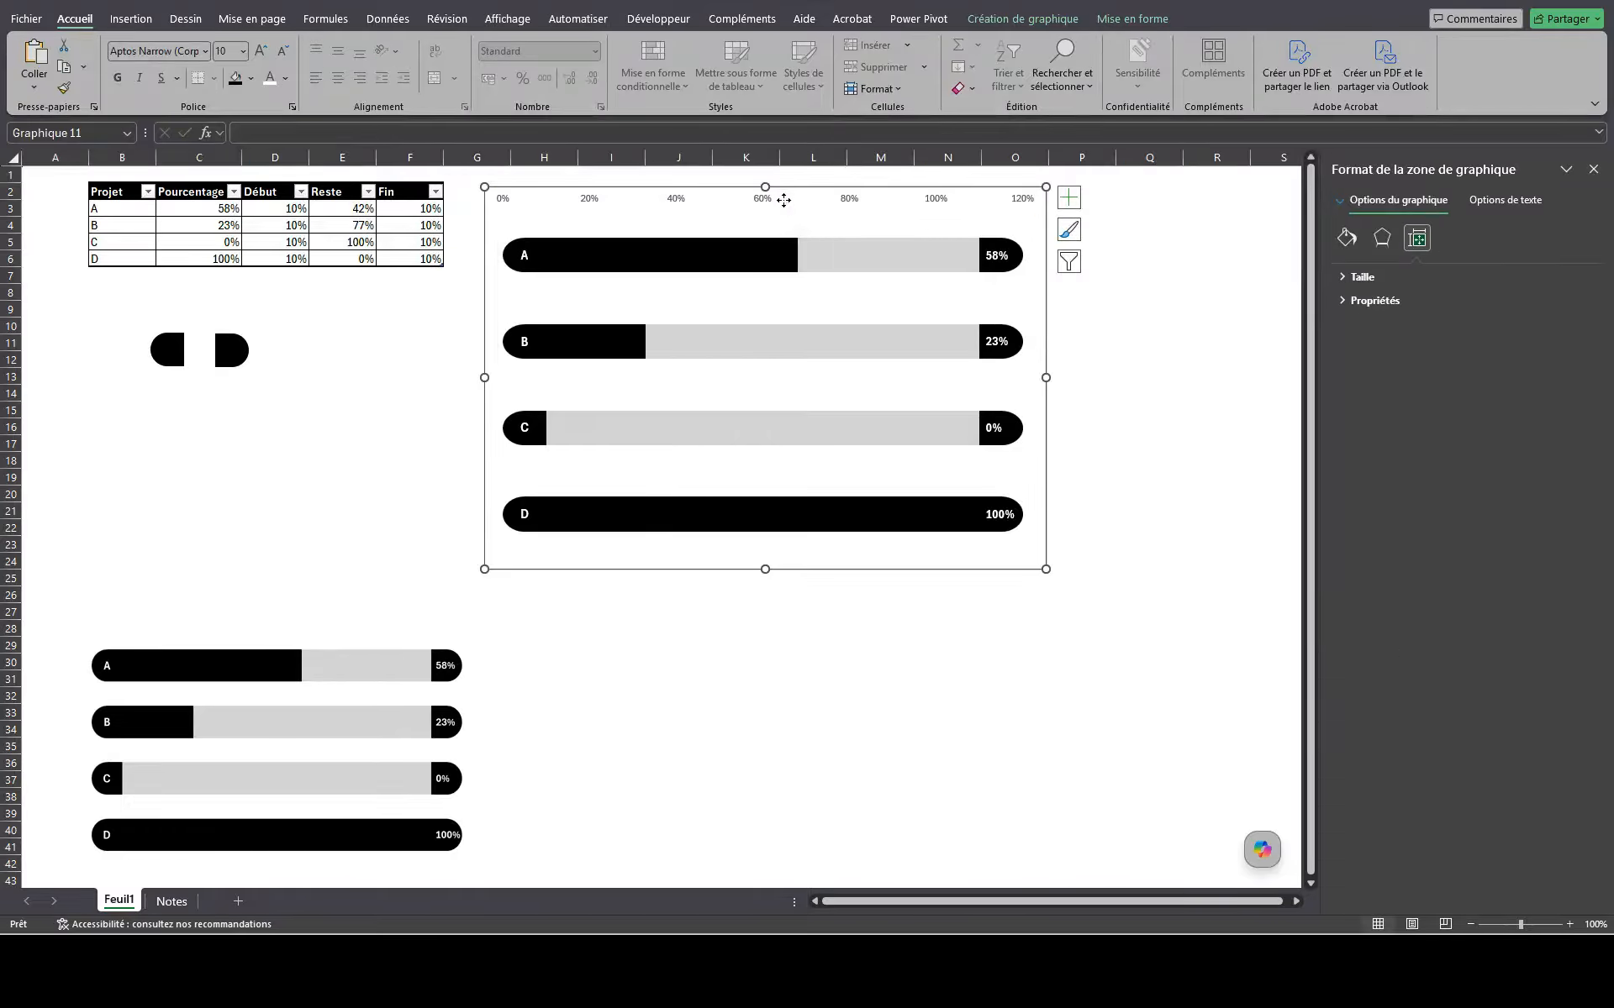
left_click(763, 202)
key("Delete")
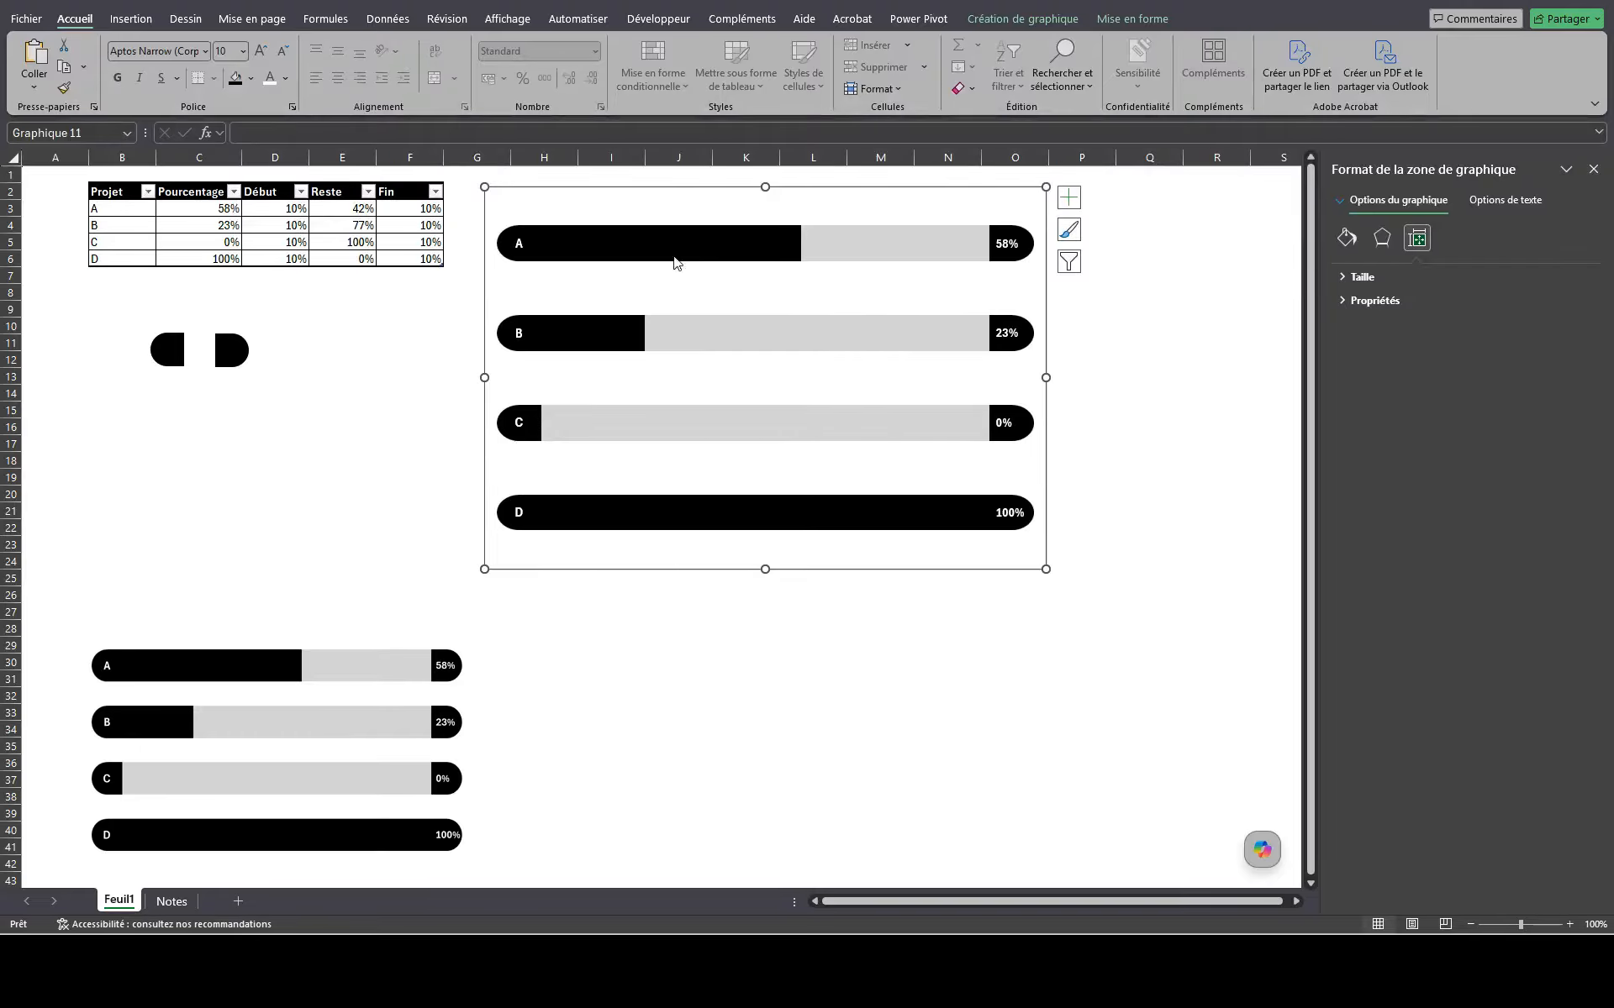
Step: Thicken the chart bars by setting the series gap width (Largeur de l'intervalle) to 100%
mouse_move(545, 242)
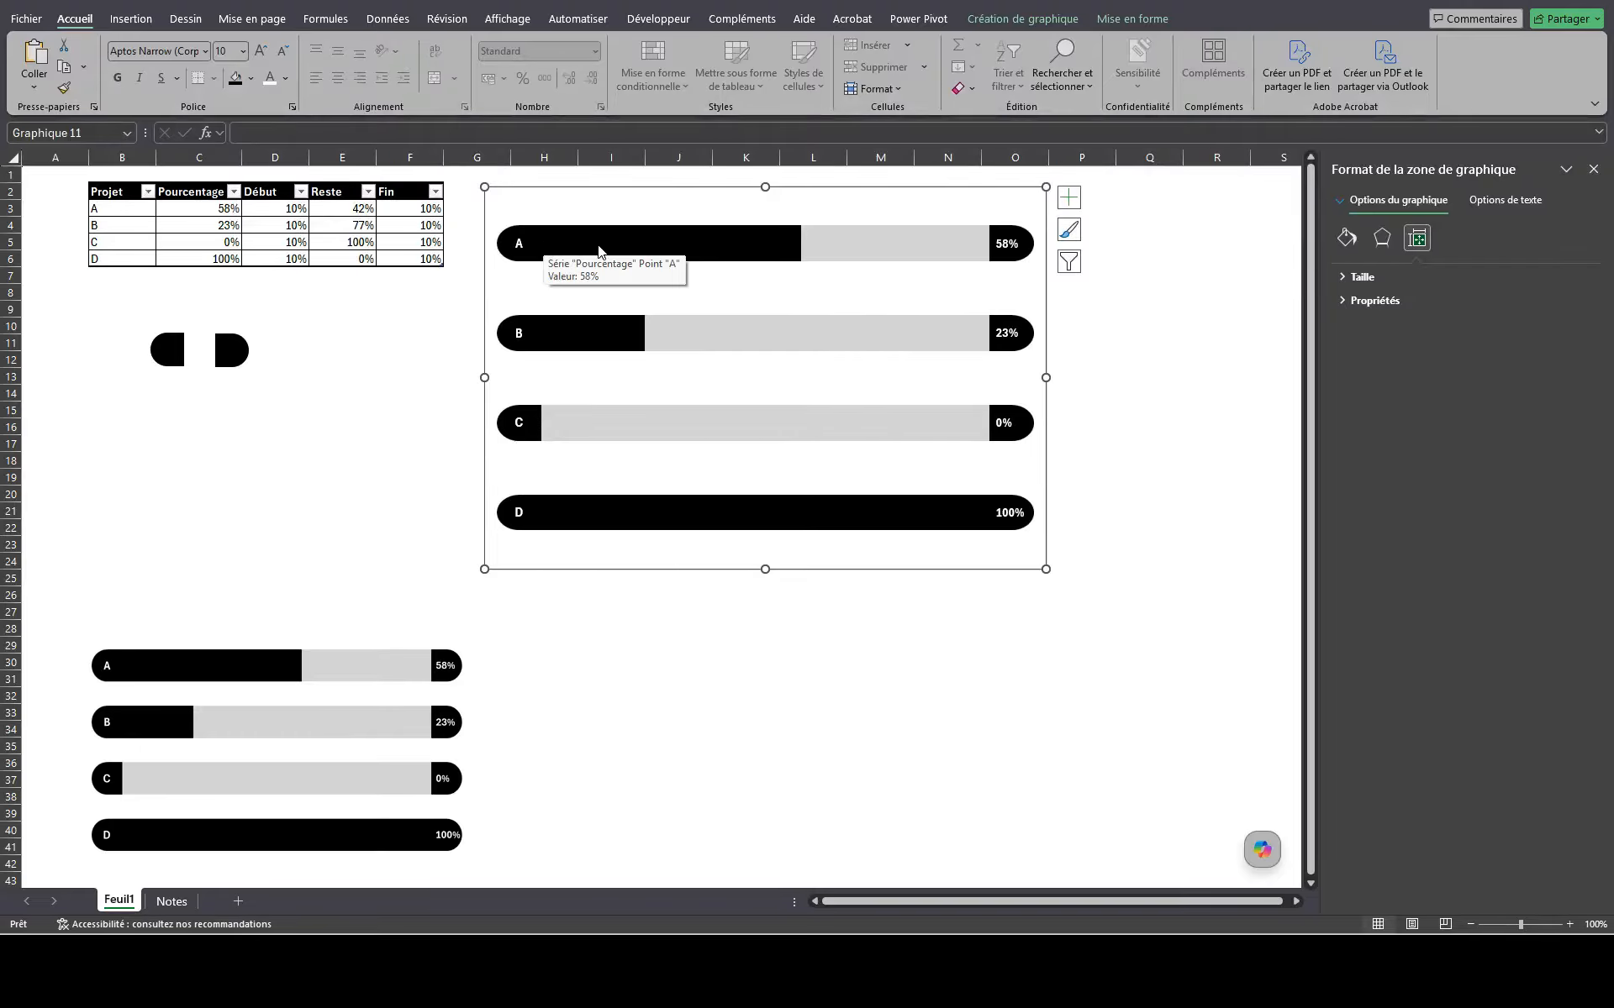
left_click(692, 255)
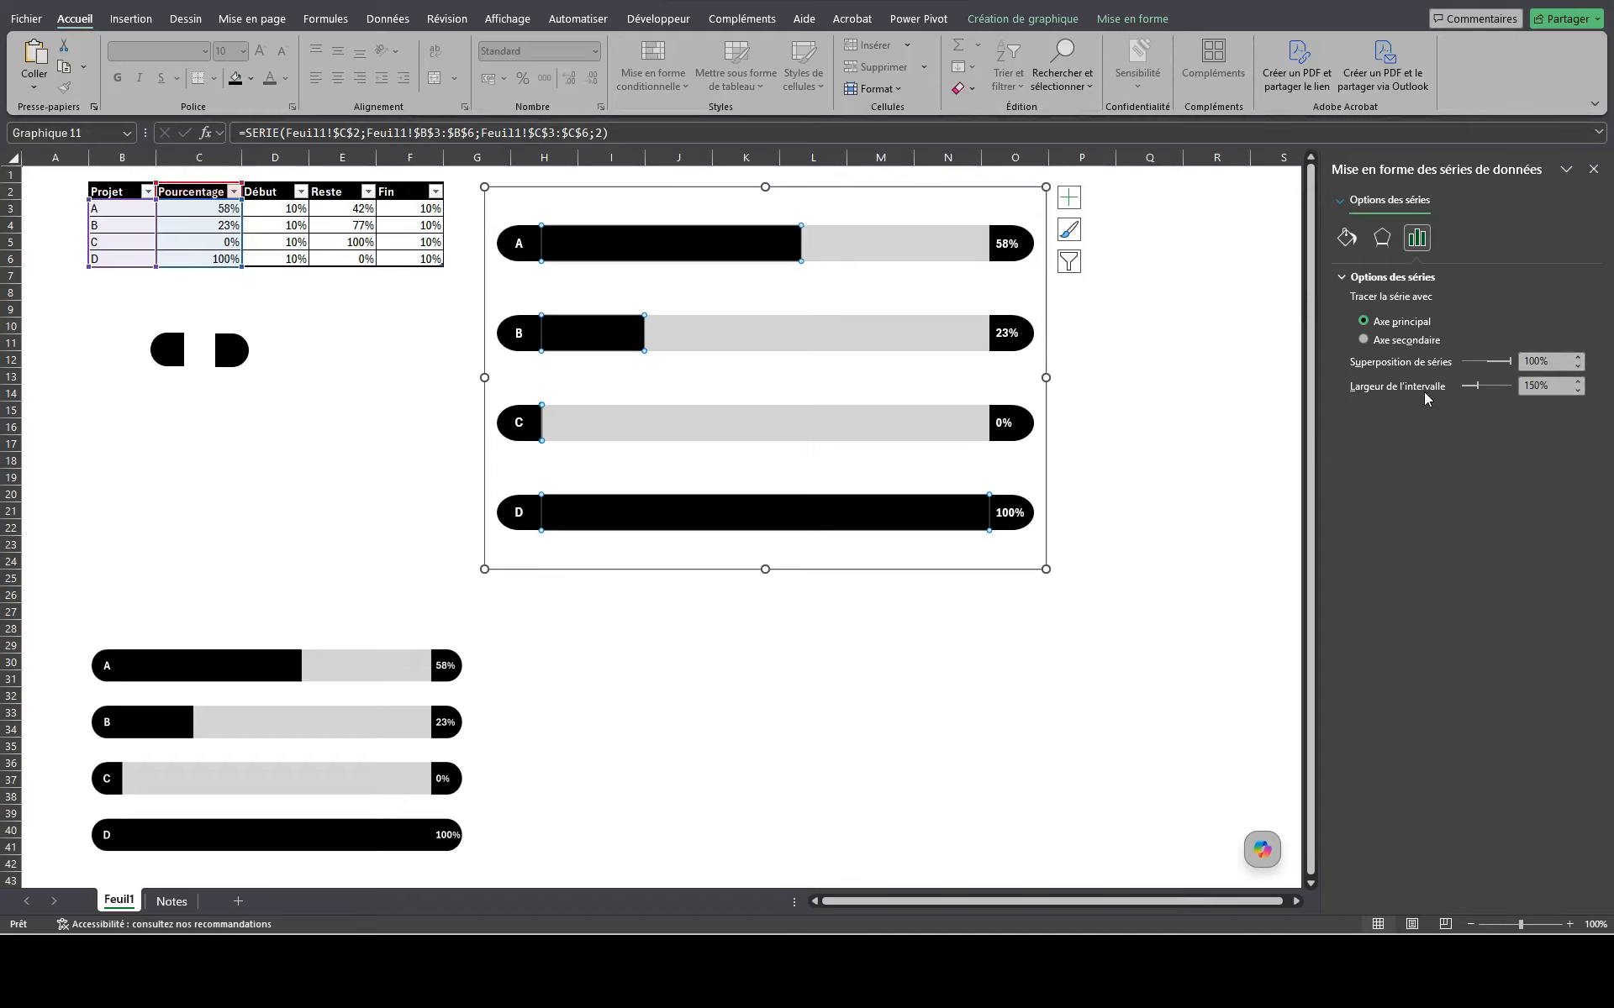
left_click_drag(1539, 386, 1501, 389)
type("10")
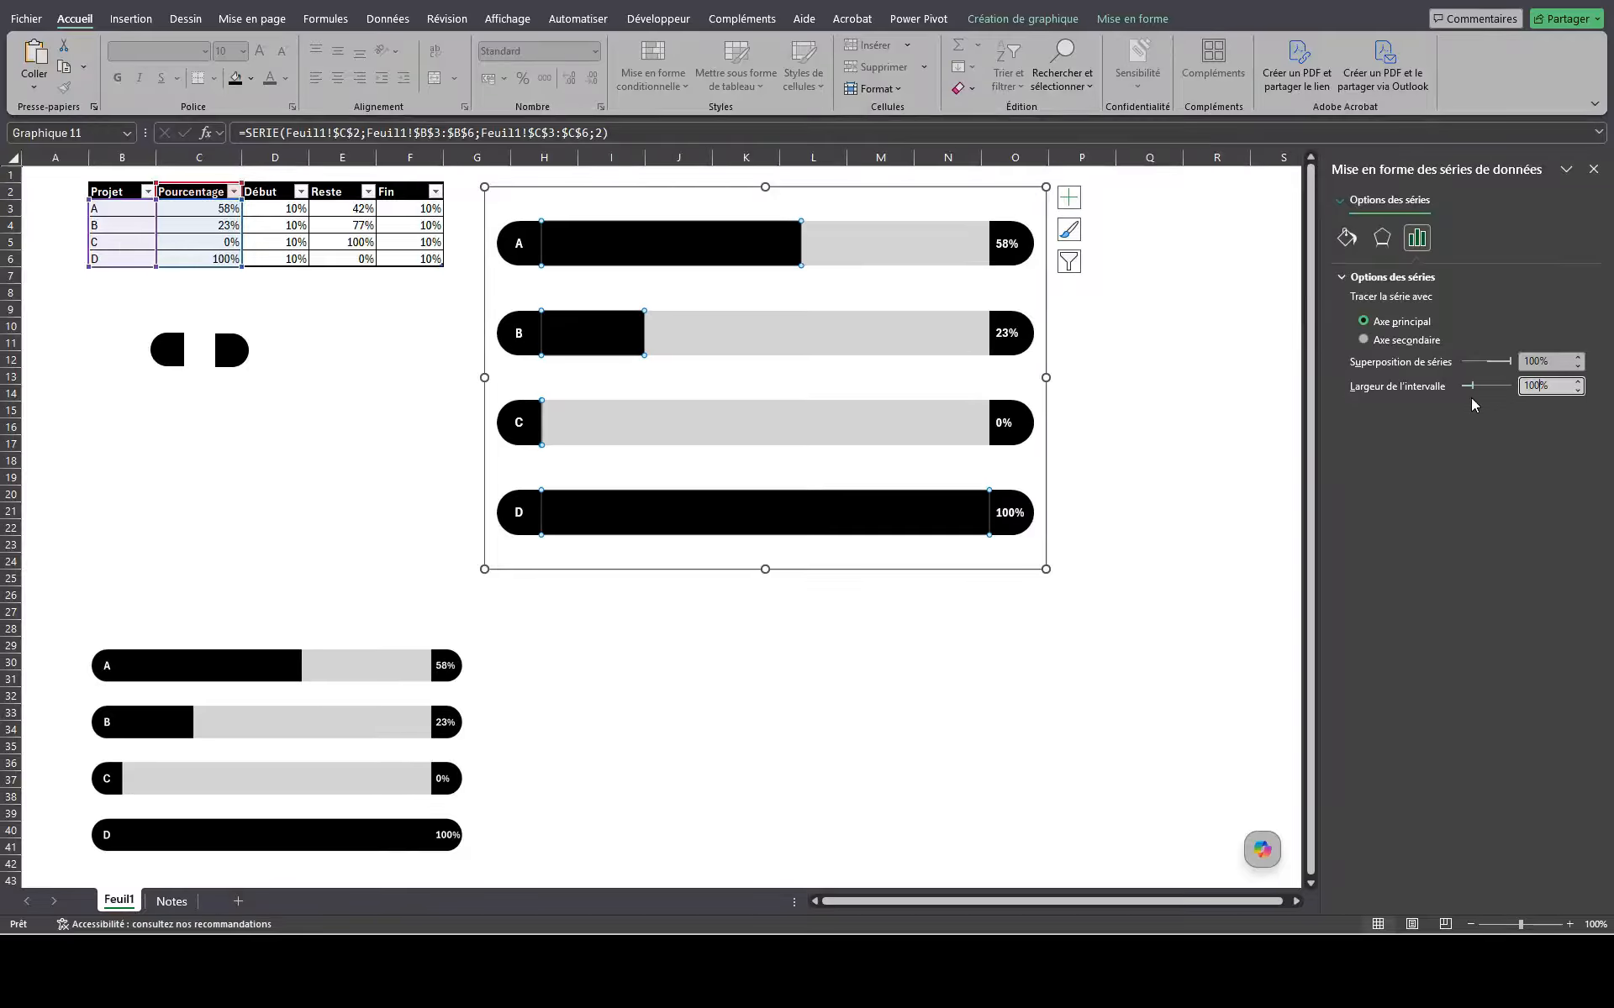
left_click(975, 608)
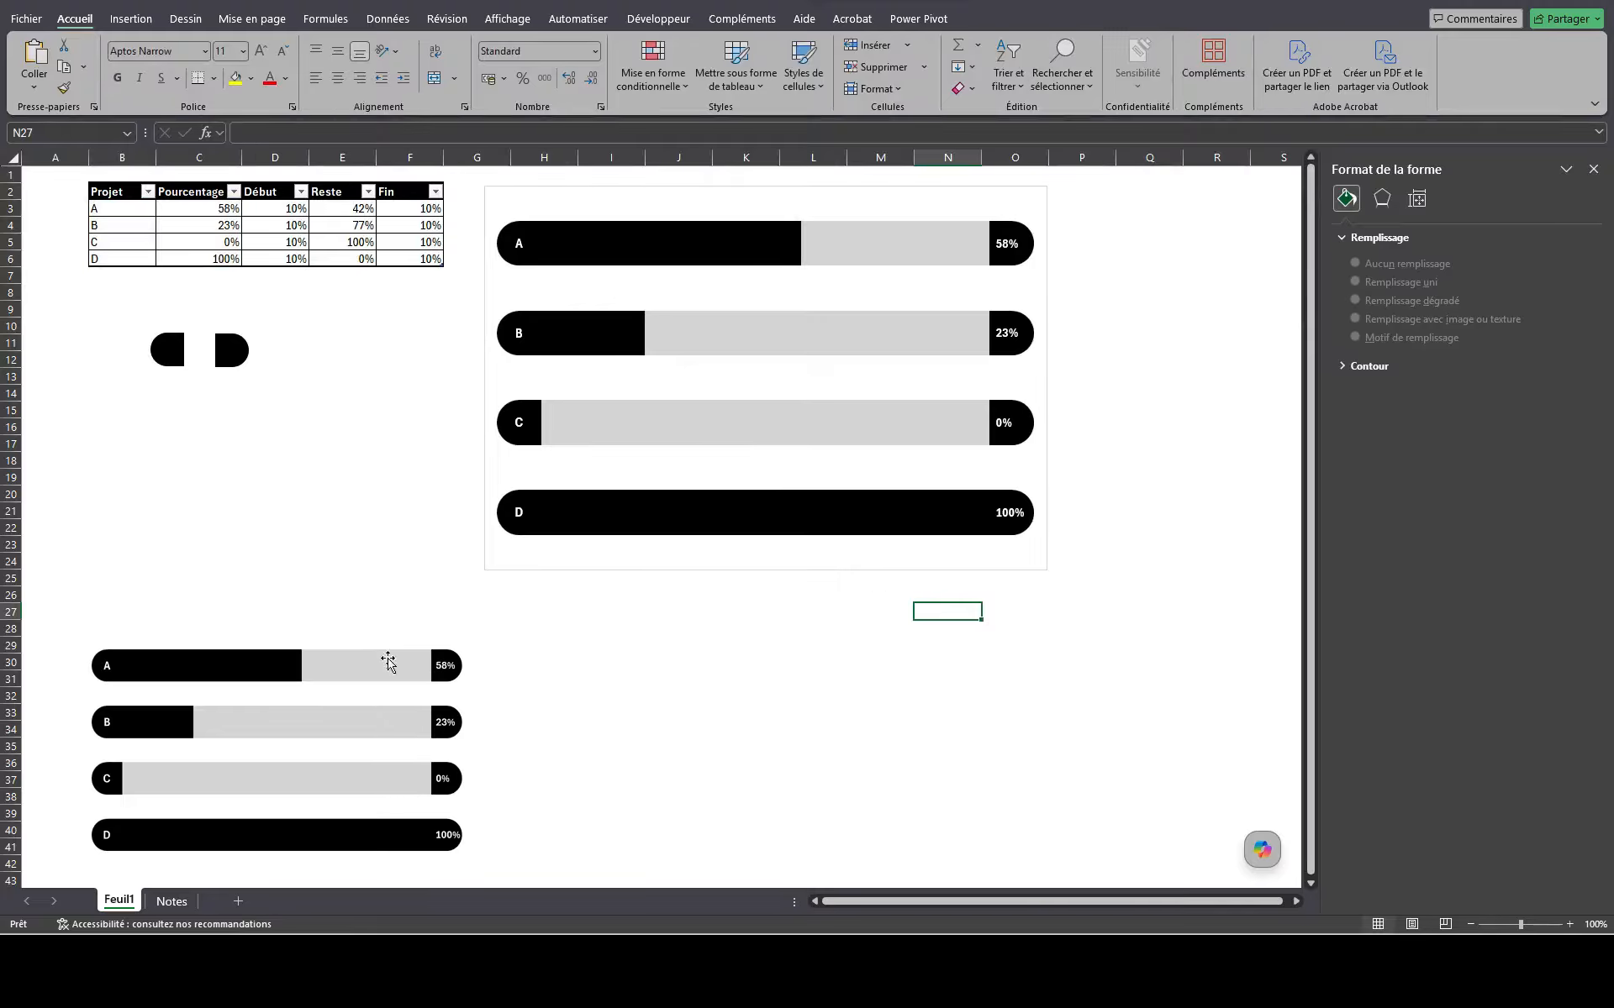
Step: Remove the chart area's outline and shrink the chart to about 13,84 cm wide by 8,88 cm high
left_click(849, 573)
left_click(1131, 18)
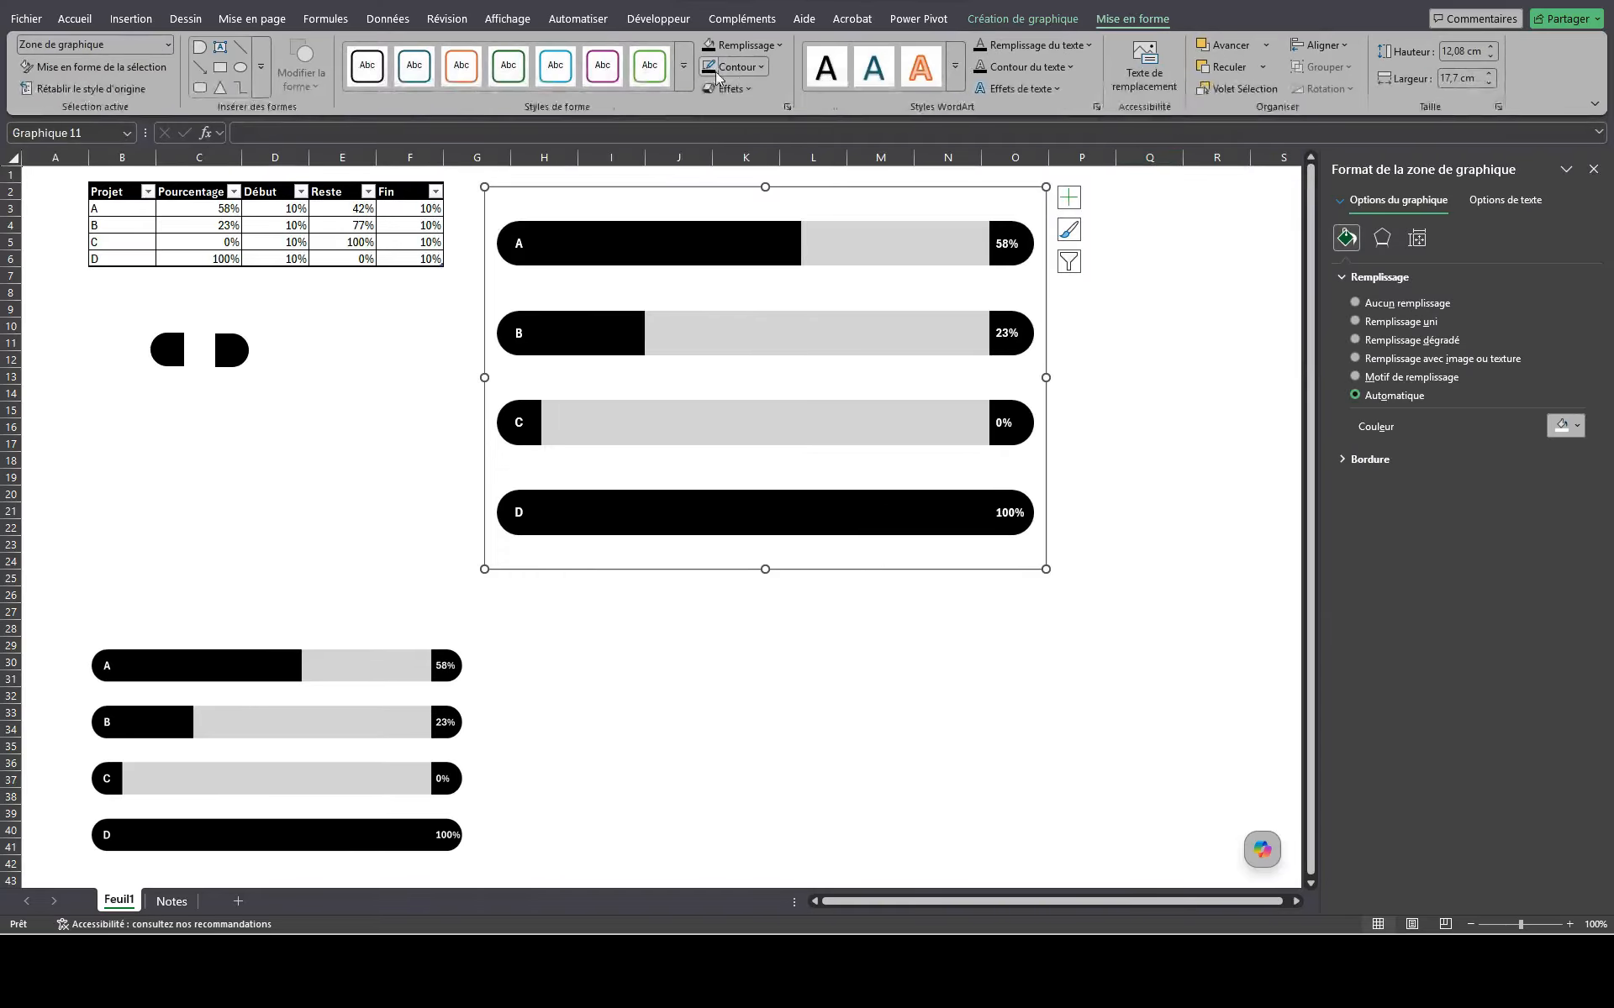
left_click(763, 69)
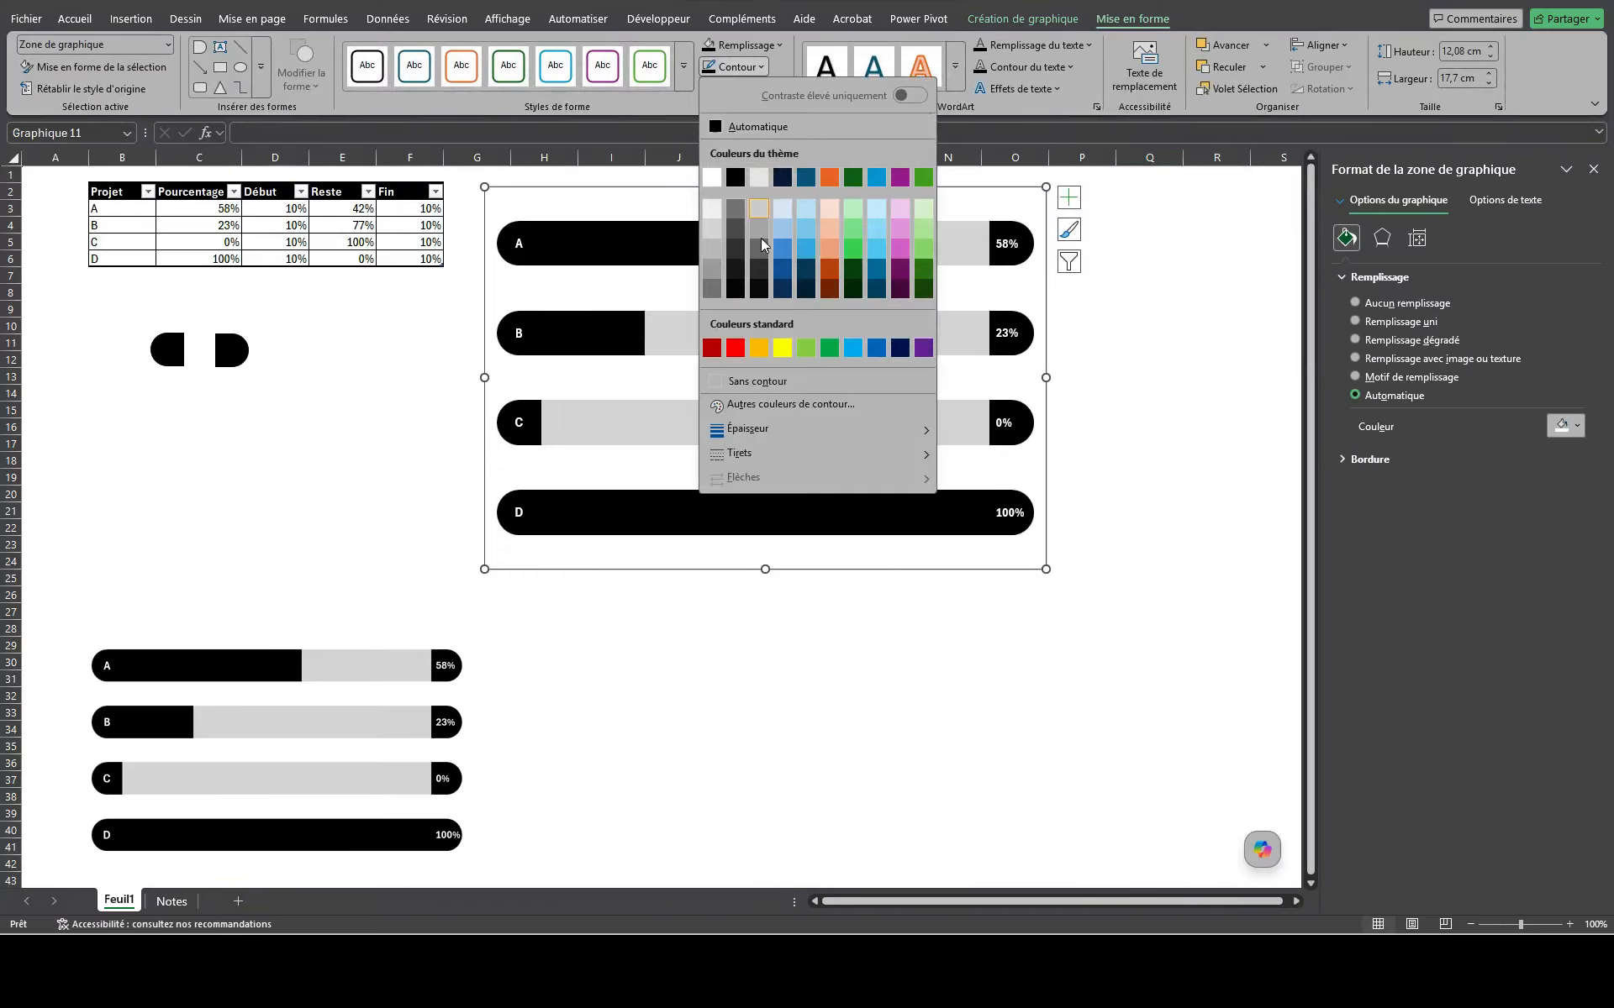
left_click(766, 382)
left_click_drag(1046, 568, 925, 471)
left_click(911, 546)
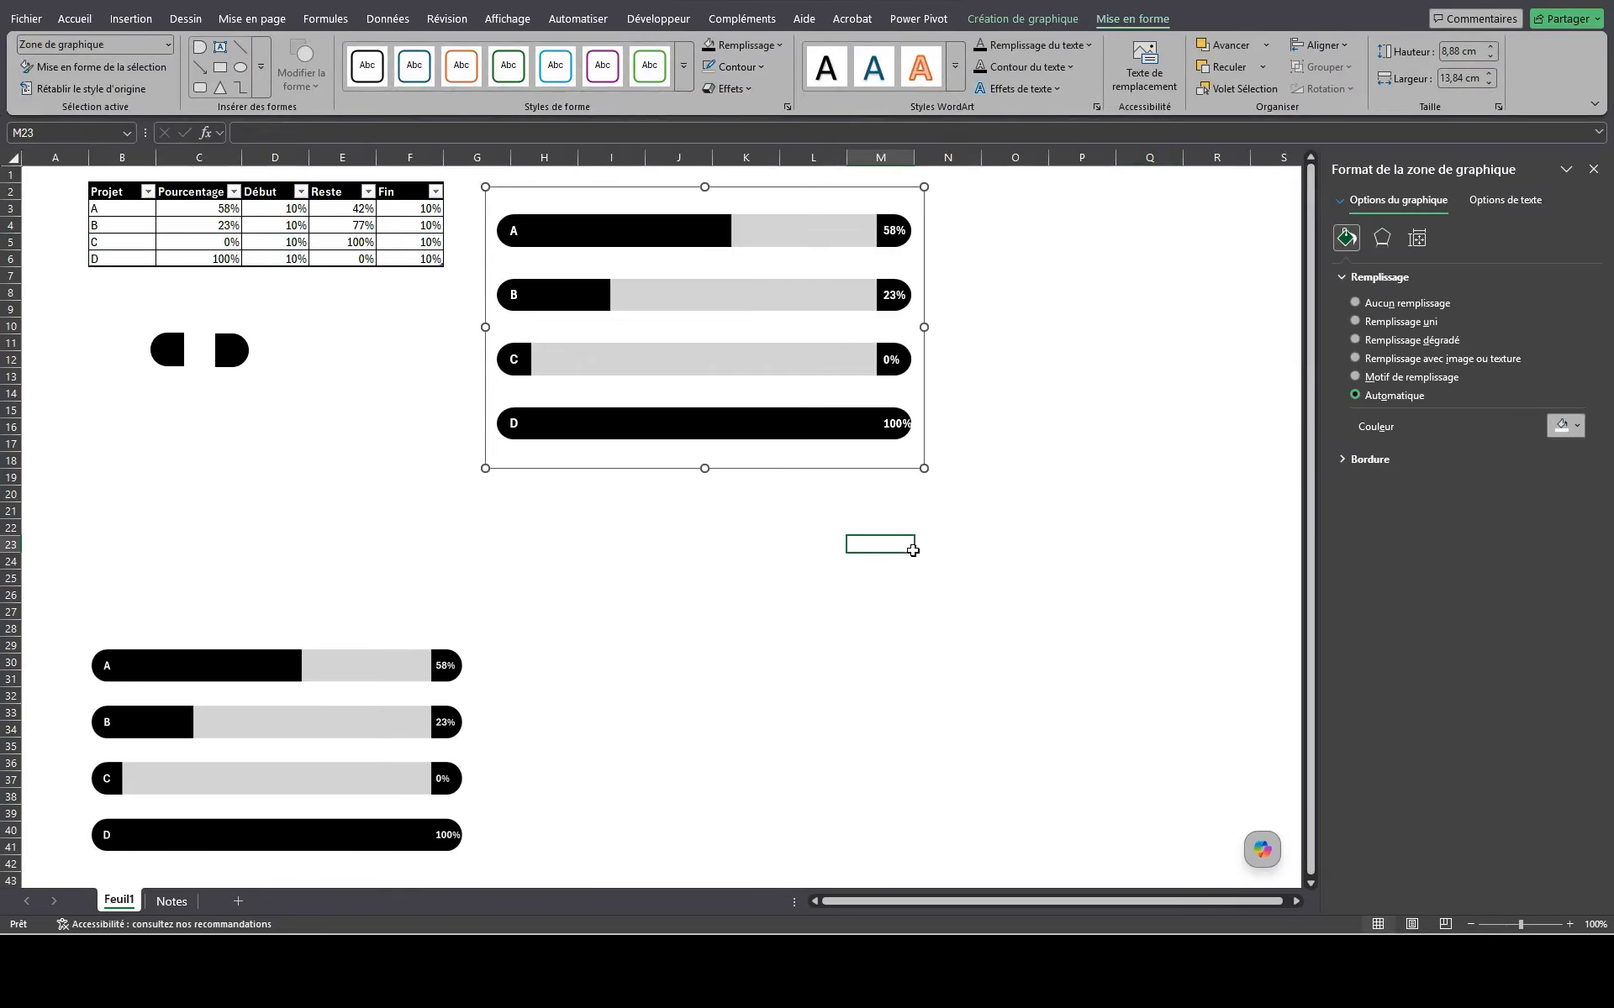
Step: Set project C's percentage in cell C5 to 13% and check its bar in the new chart
left_click(195, 242)
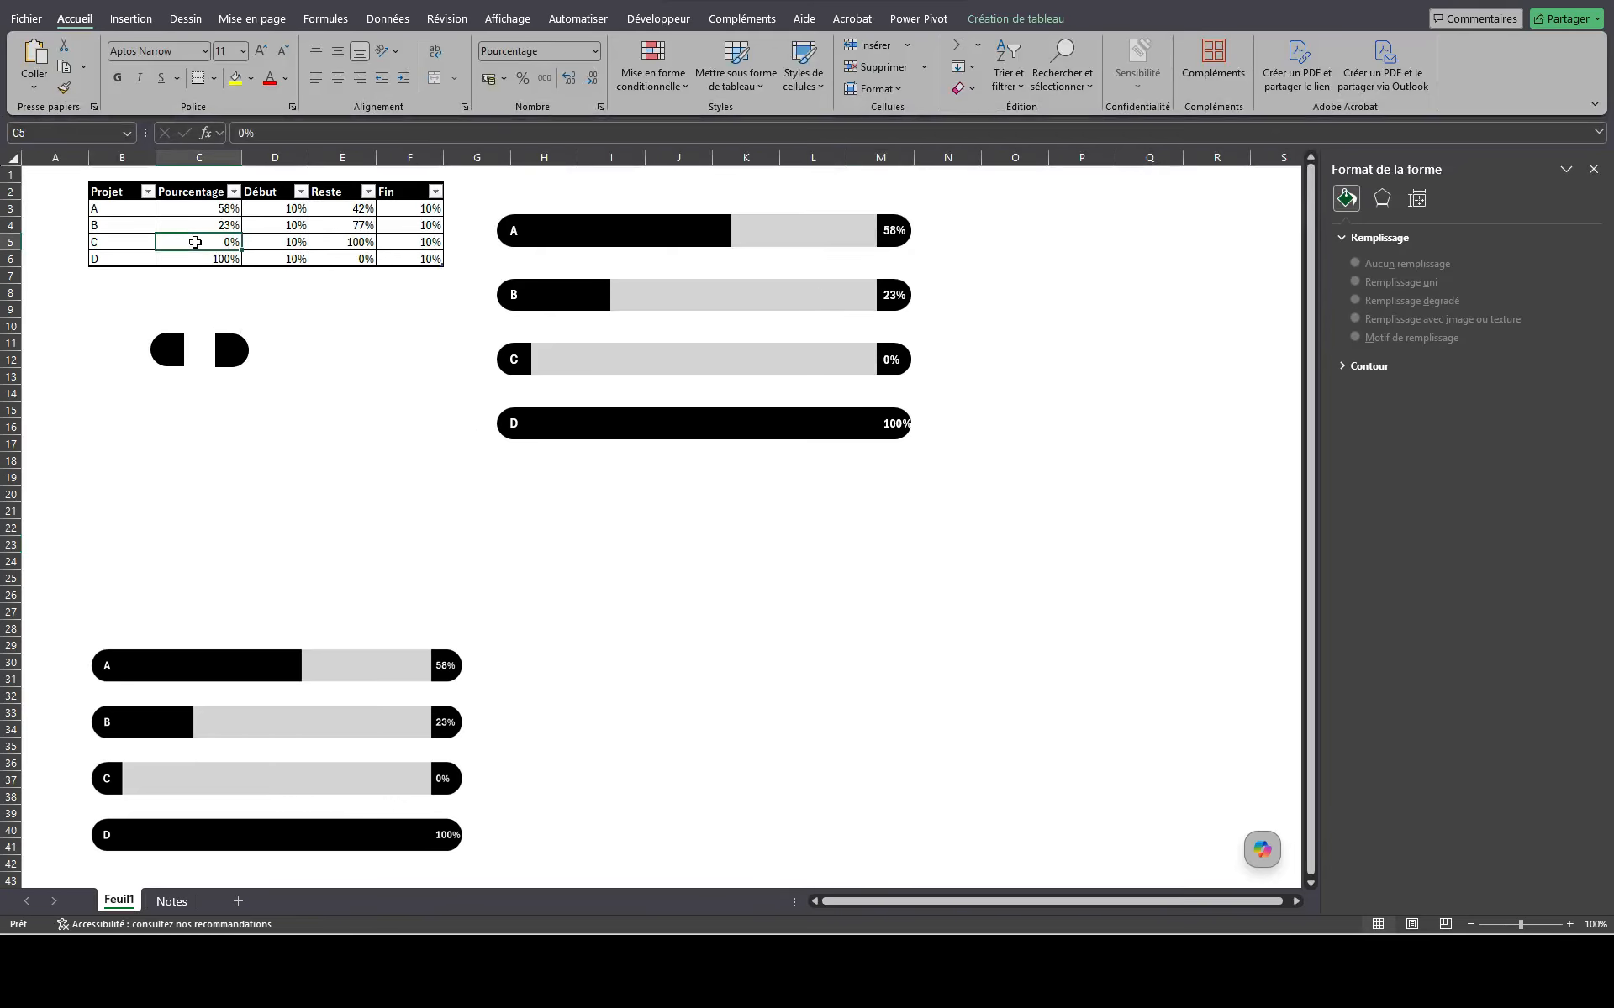
type("13")
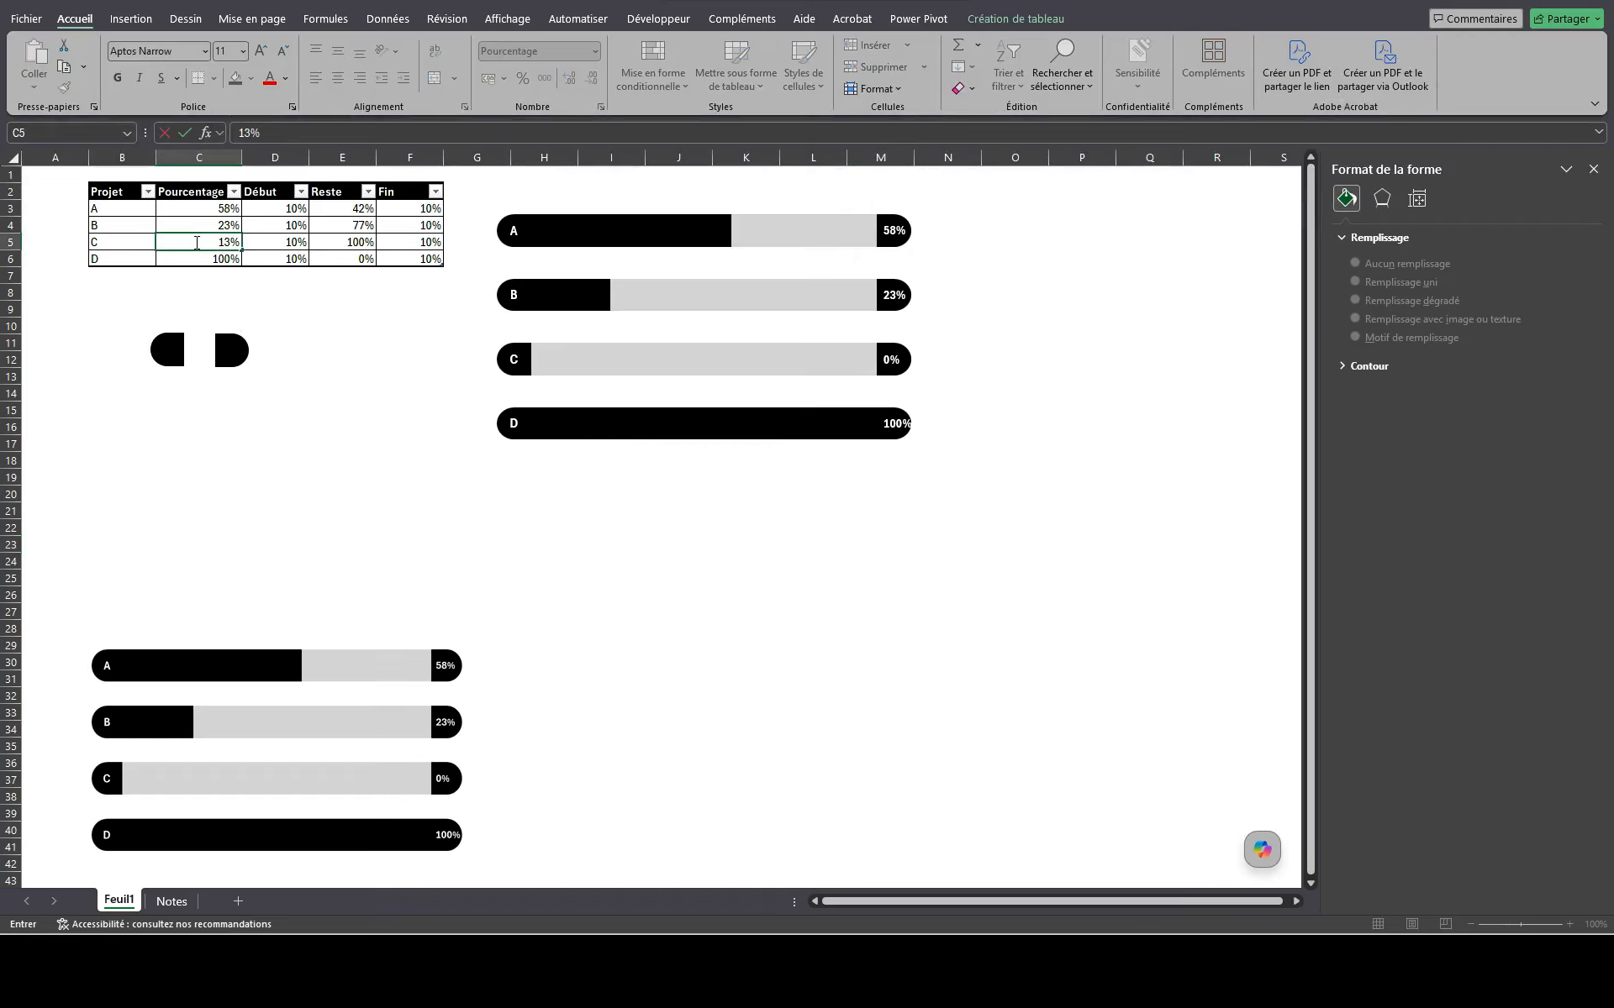
key("Return")
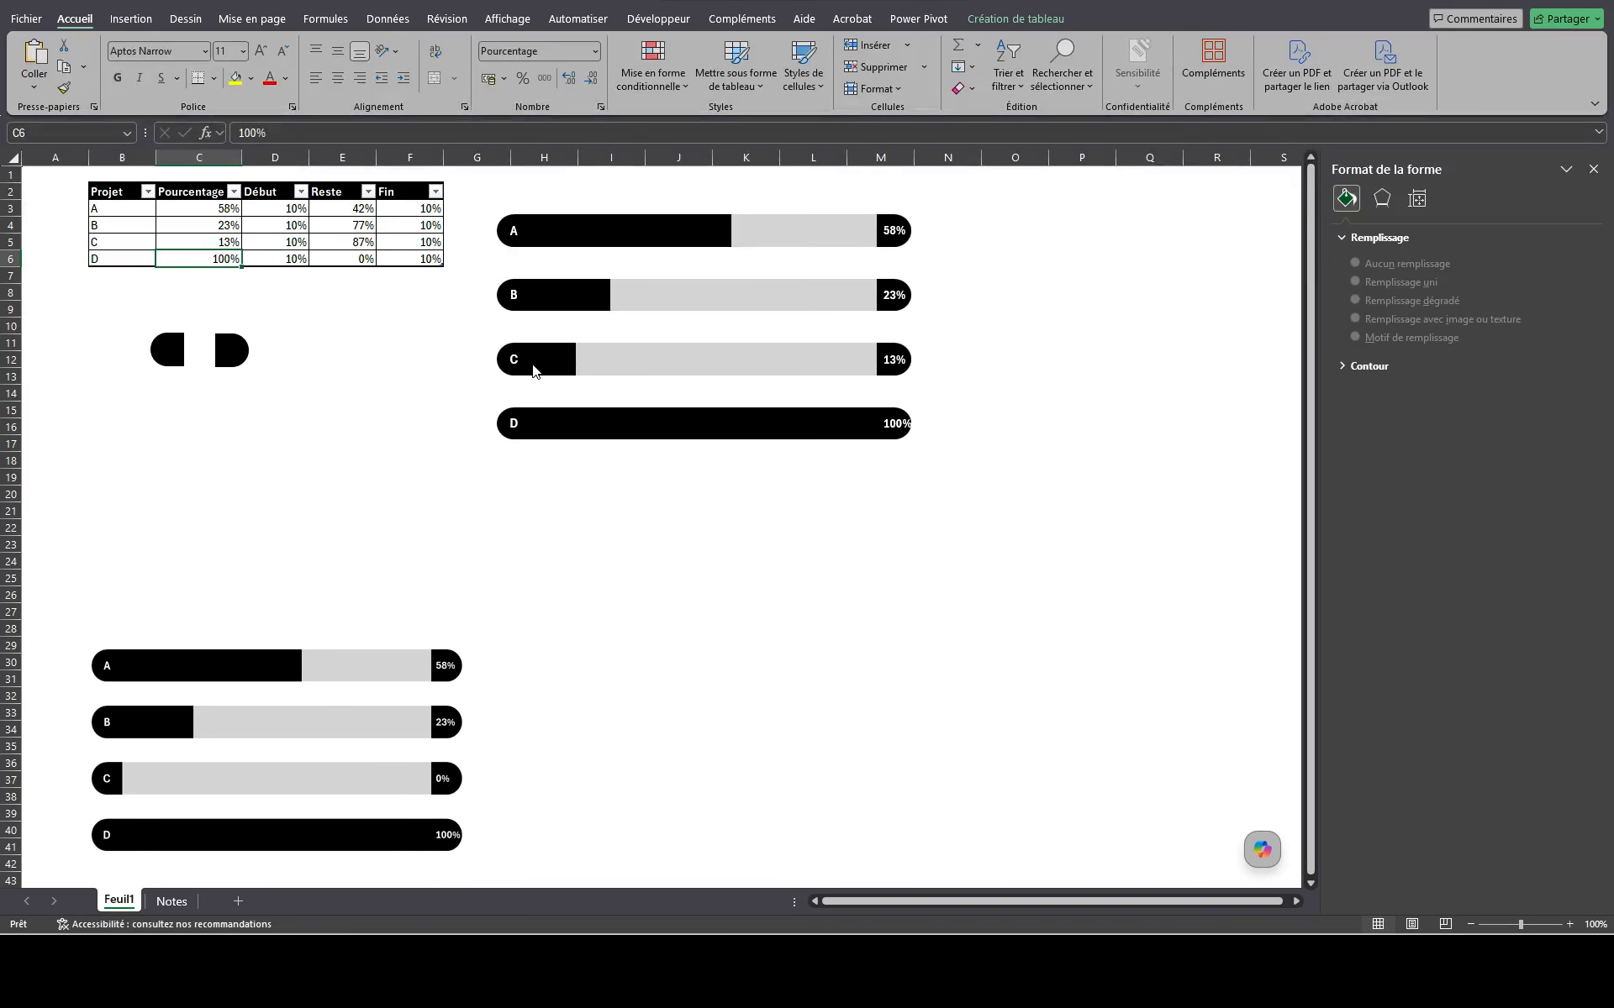
mouse_move(533, 371)
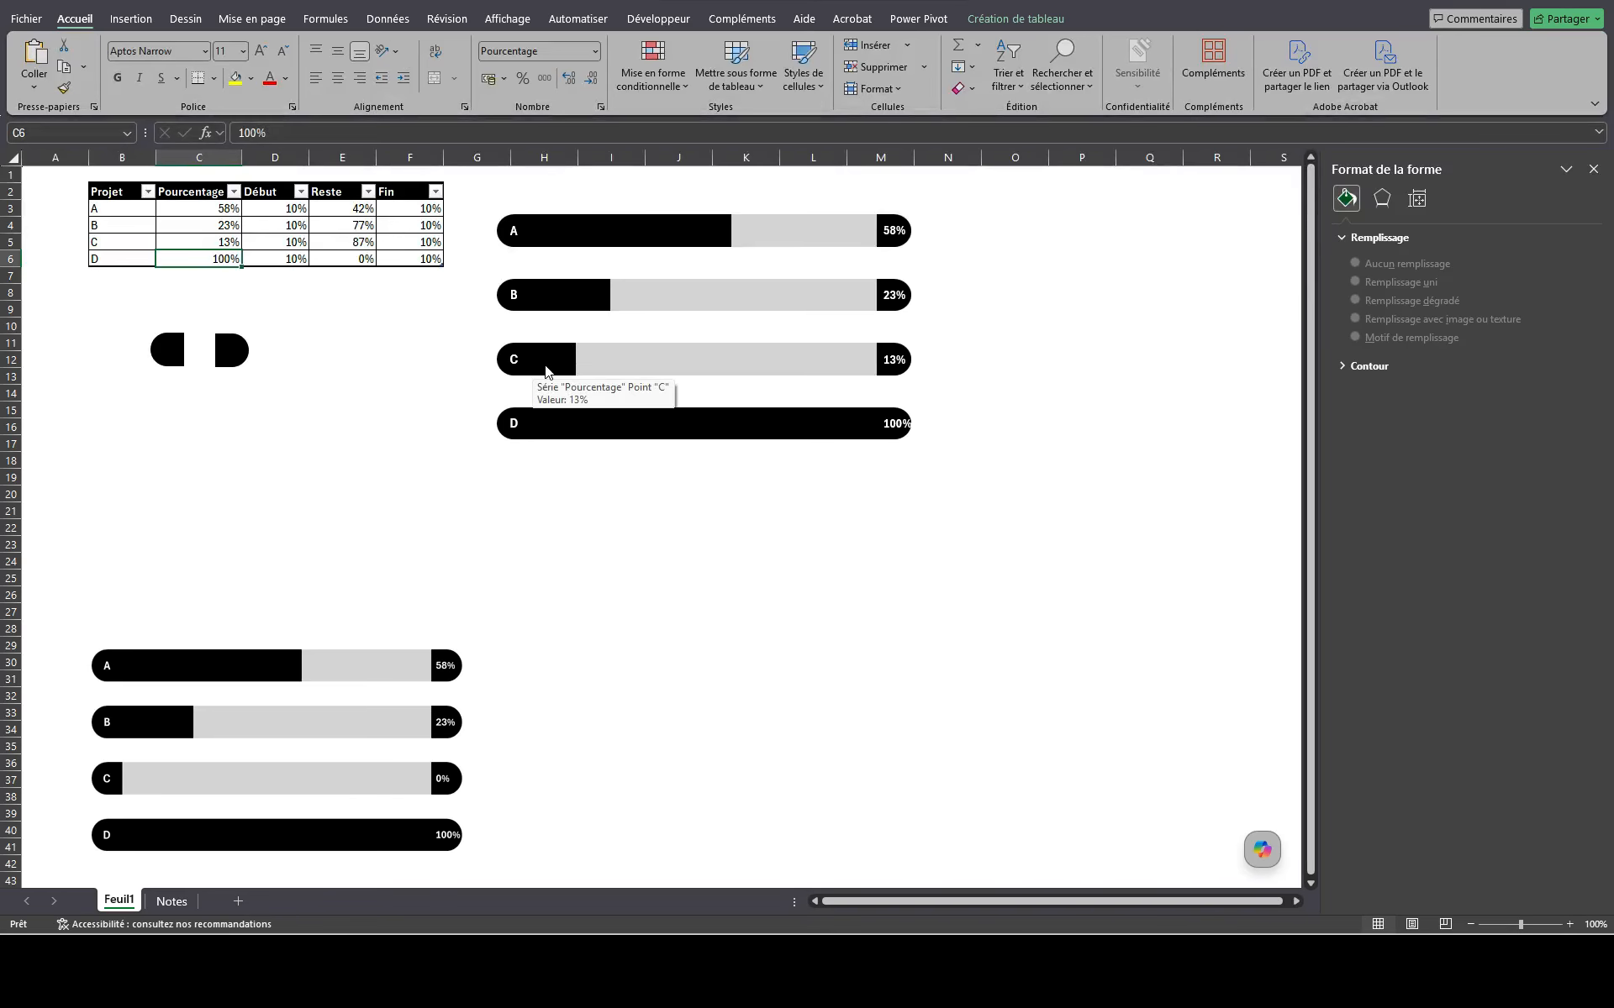